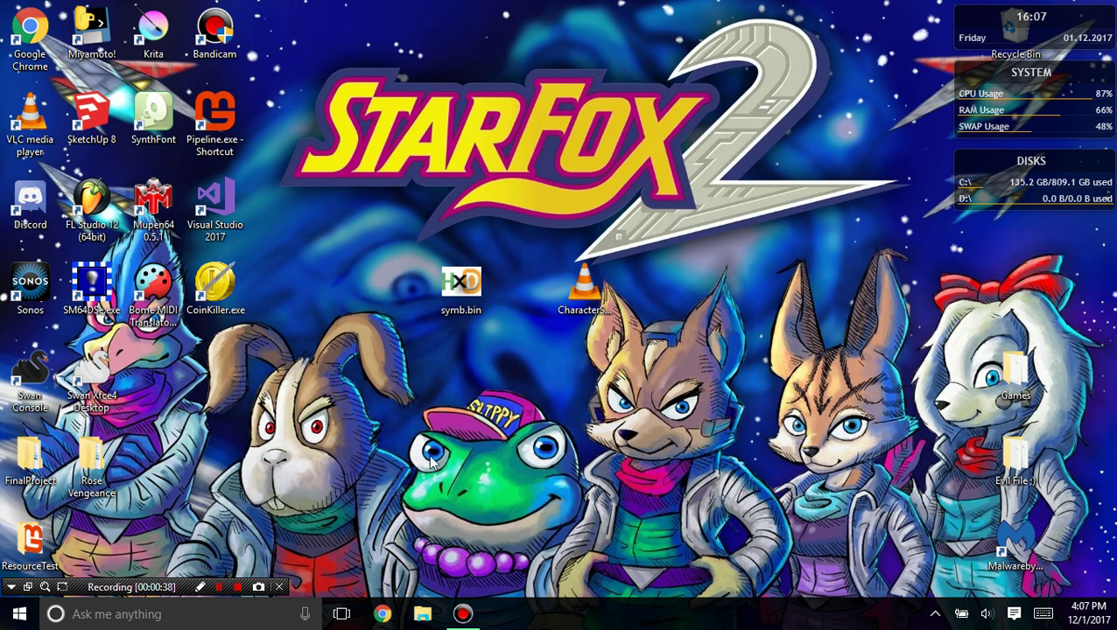
Step: Open symb.bin from the desktop in the hex editor to view its bytes, and close it again
double_click(472, 302)
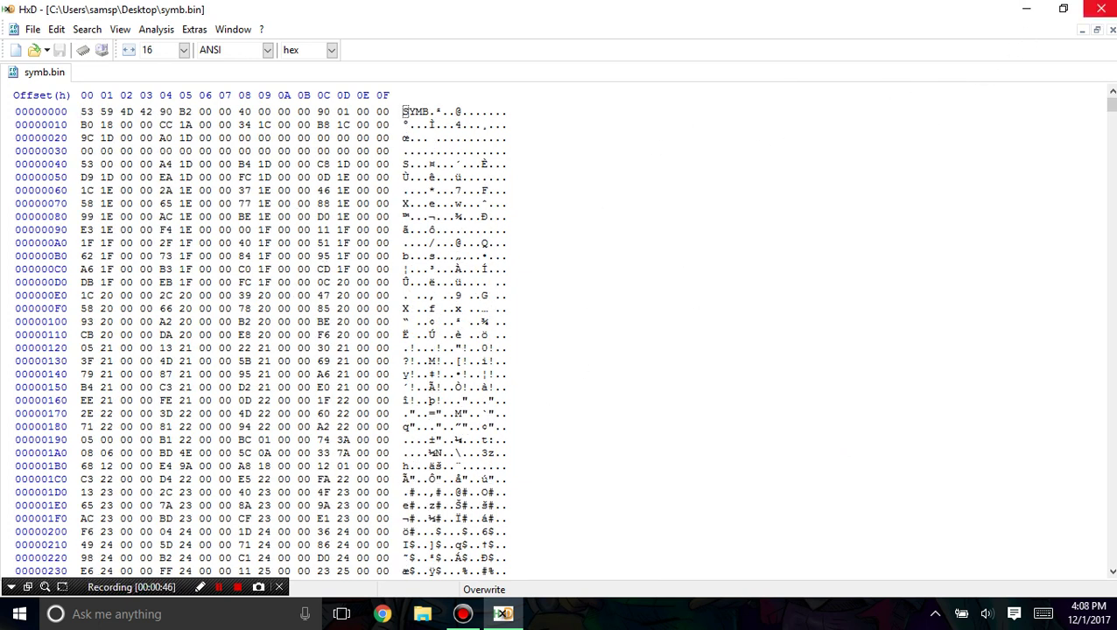
click(1100, 9)
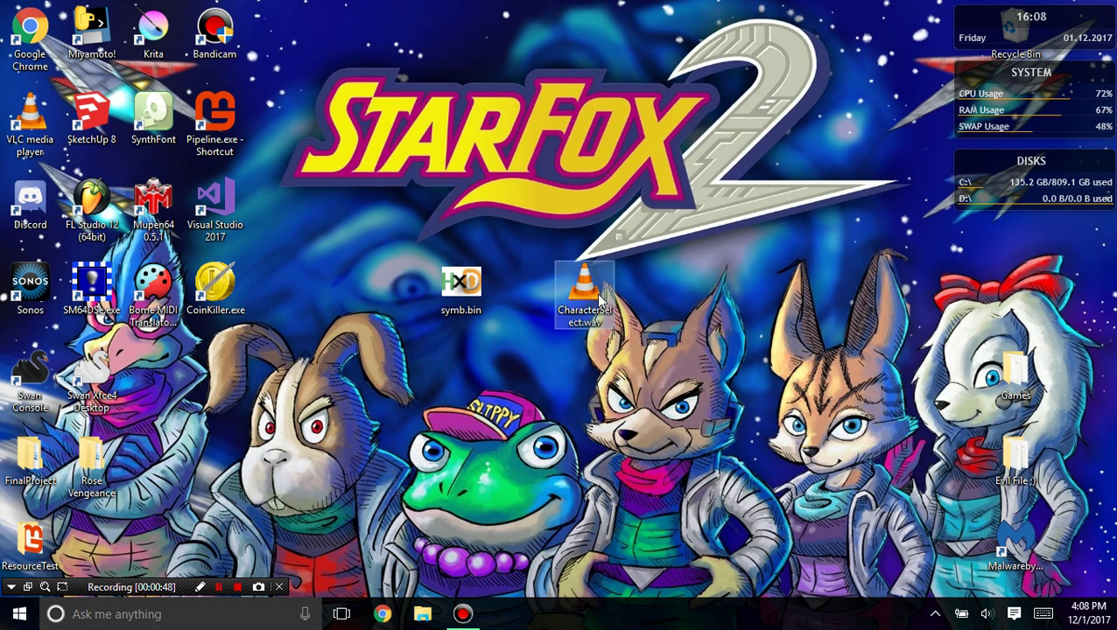
Step: Open CharacterSelect.wav from the desktop with HxD Hex Editor, without making it the default app for .wav files
right_click(600, 302)
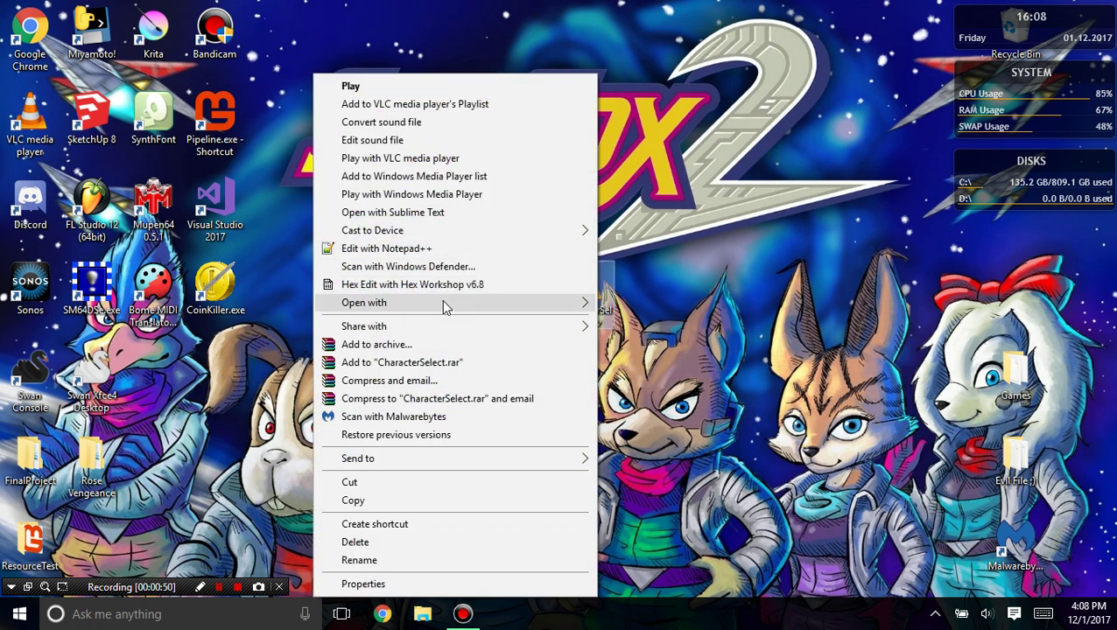
mouse_move(442, 304)
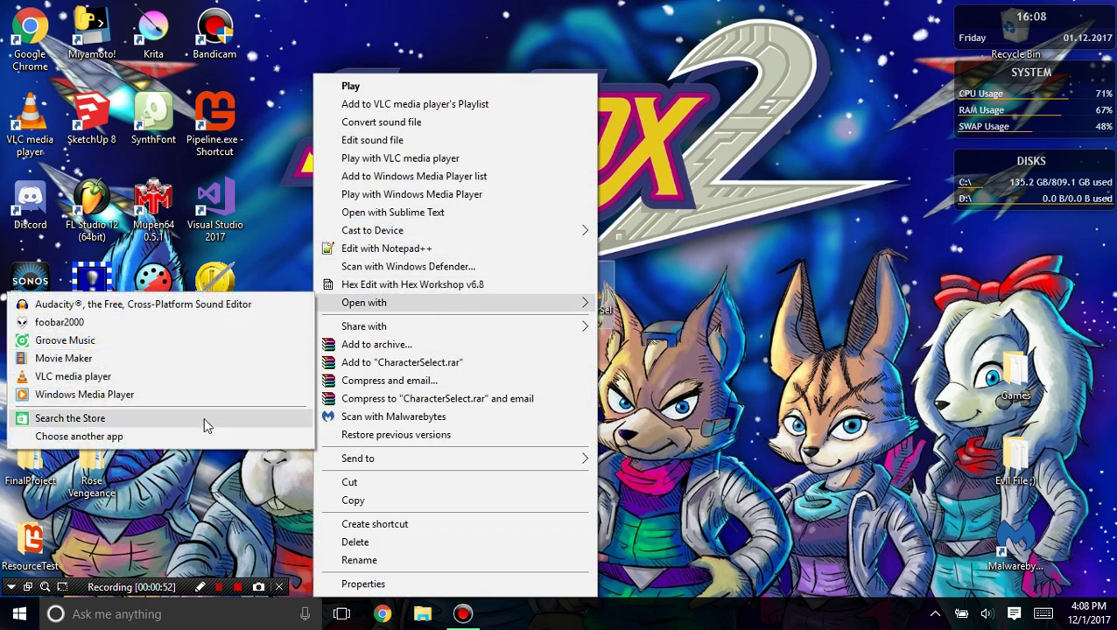
click(201, 432)
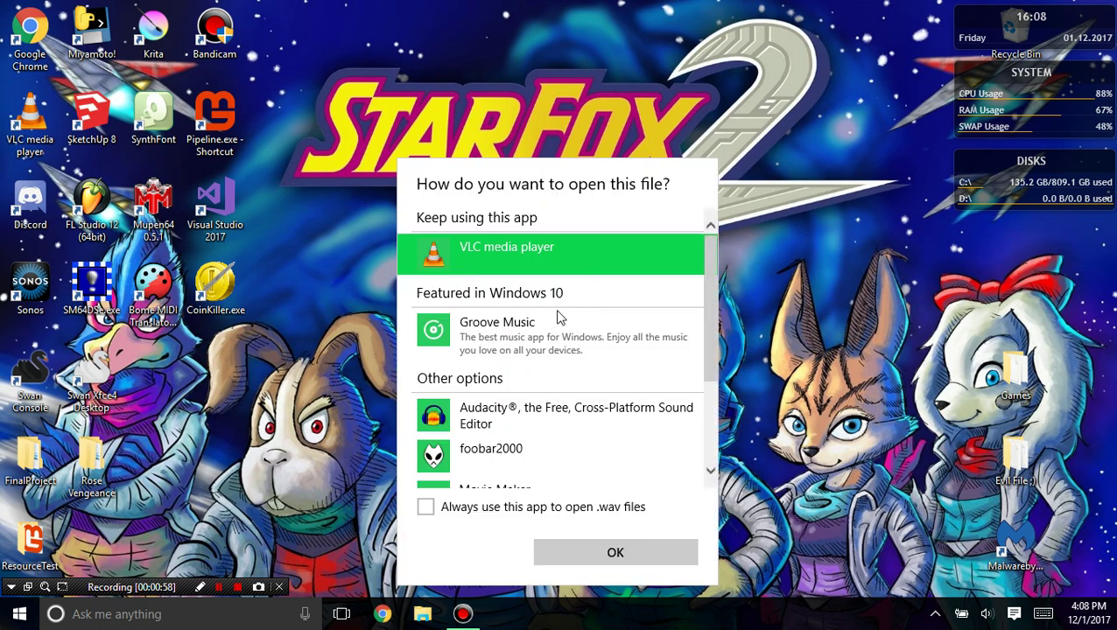
scroll(523, 460, down, 3)
click(464, 460)
scroll(526, 399, down, 5)
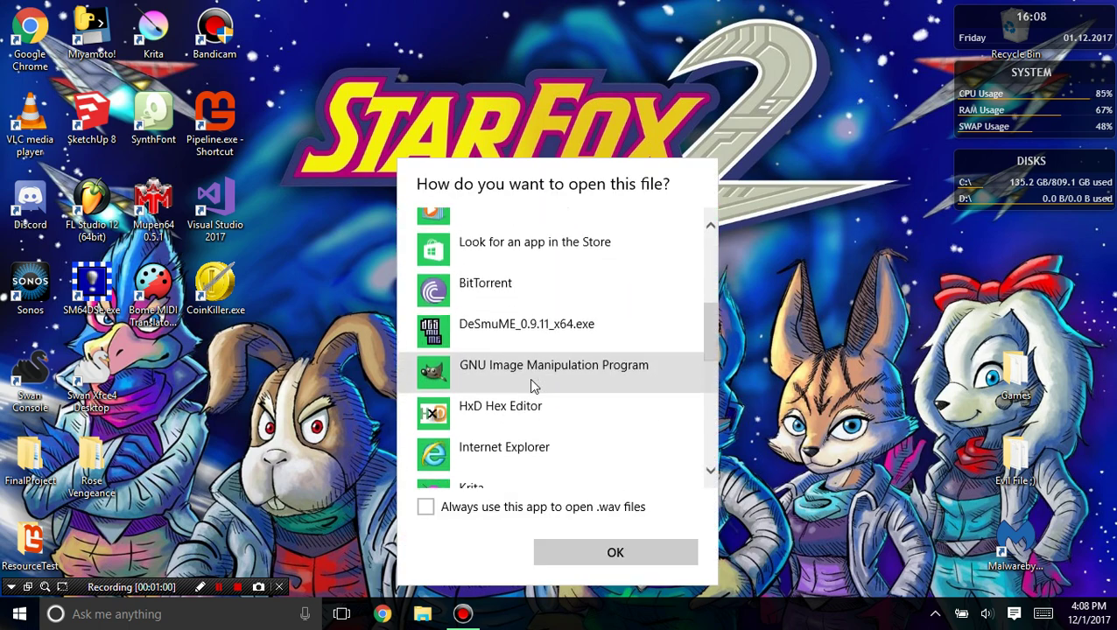
scroll(534, 386, down, 4)
click(508, 238)
click(616, 552)
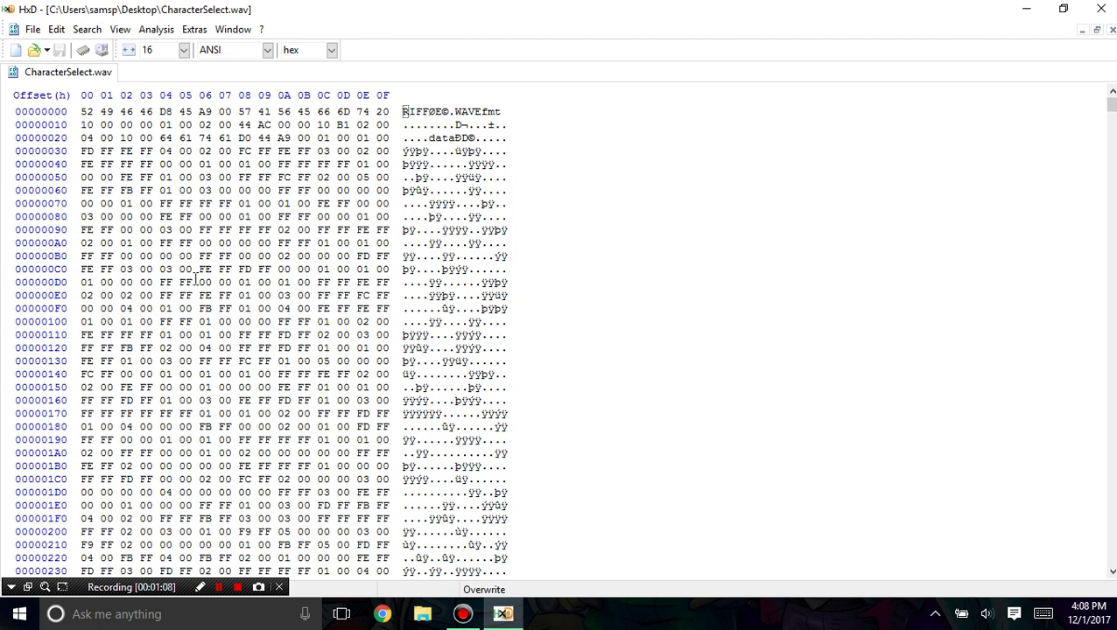
Step: Examine the hex bytes and decoded text of CharacterSelect.wav, highlighting parts of the header and data and returning to the first byte
scroll(194, 277, down, 7)
drag(1111, 105, 1087, 82)
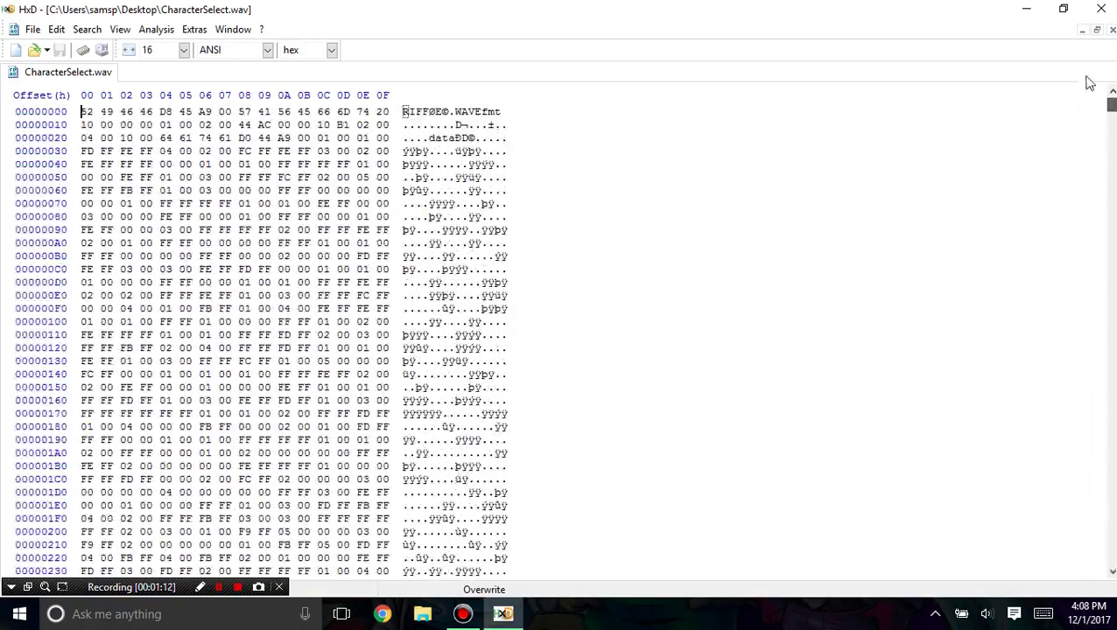
drag(100, 150, 160, 151)
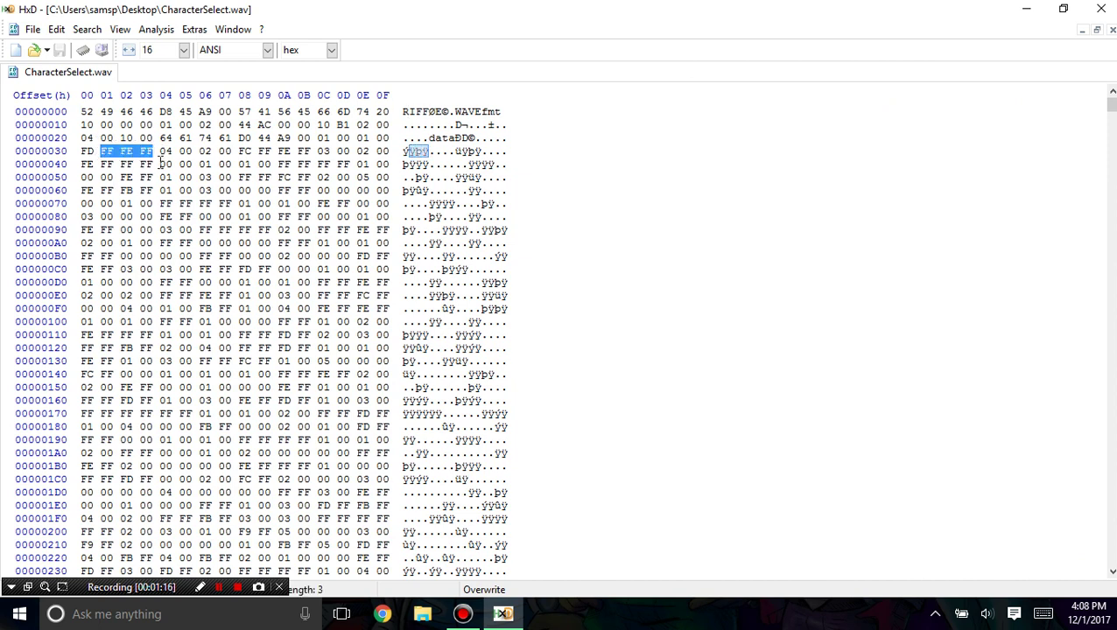
click(162, 163)
drag(406, 111, 504, 111)
drag(470, 229, 467, 243)
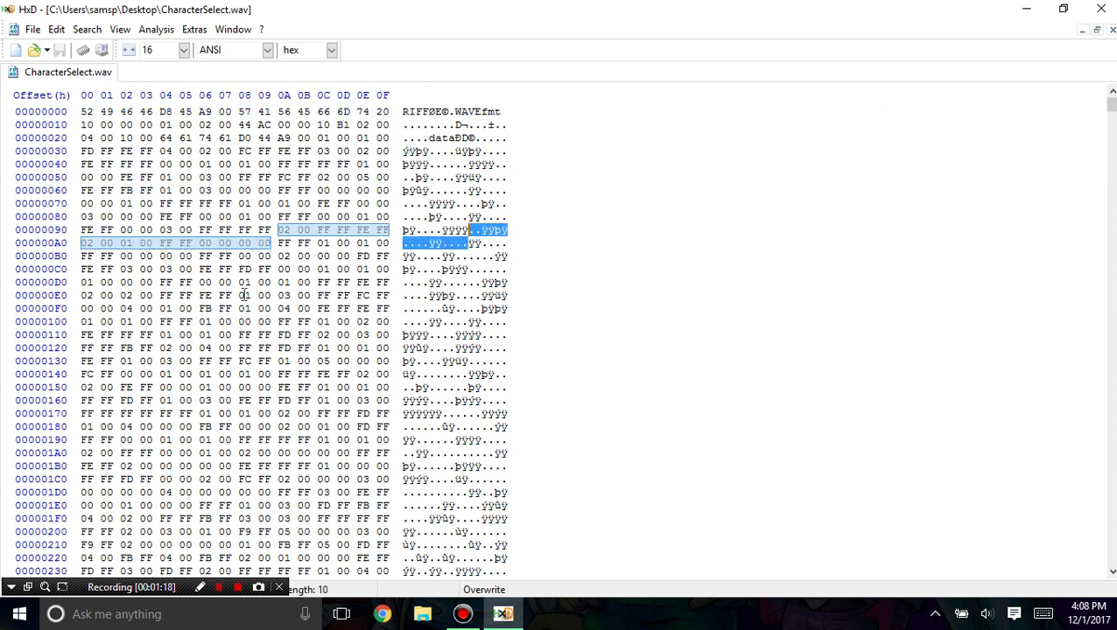
click(83, 111)
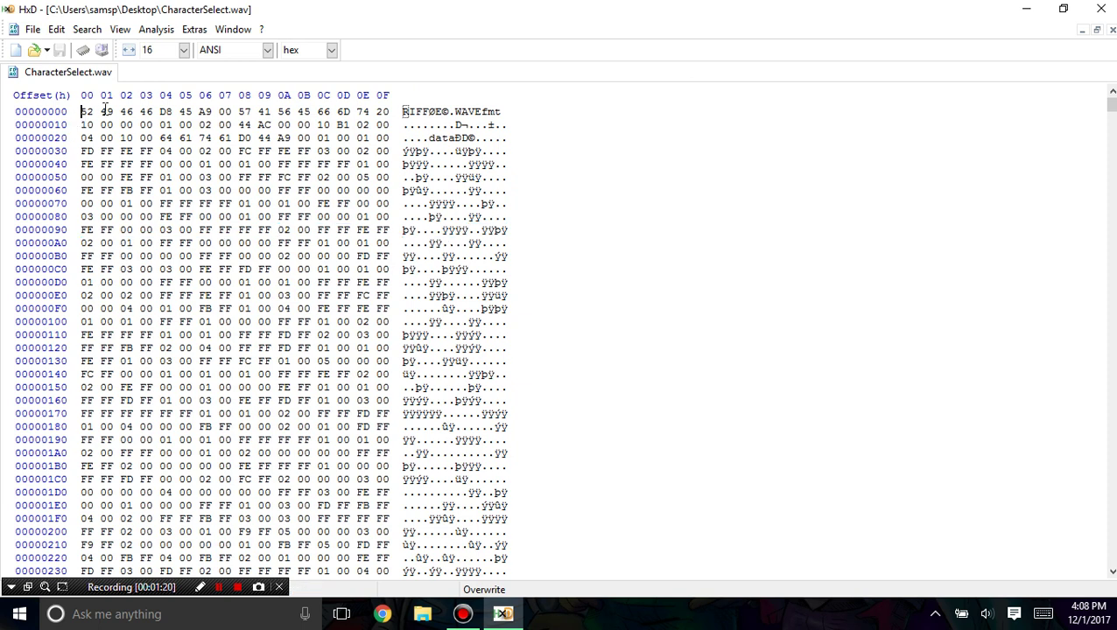
Step: Find and launch Notepad++ with an empty document
key(super)
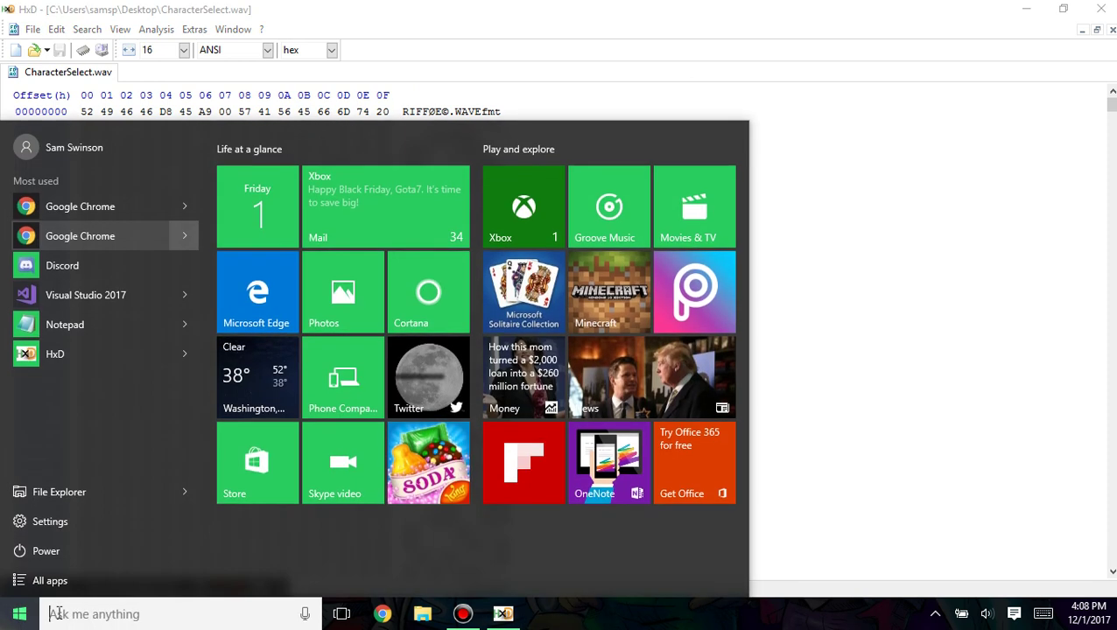
text(note)
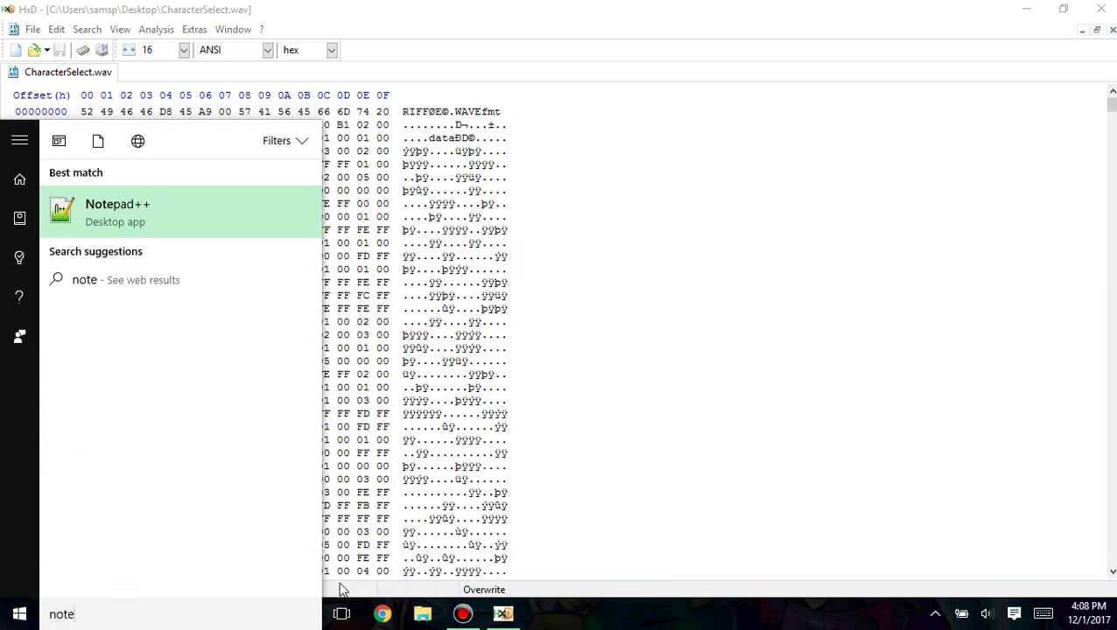
click(167, 400)
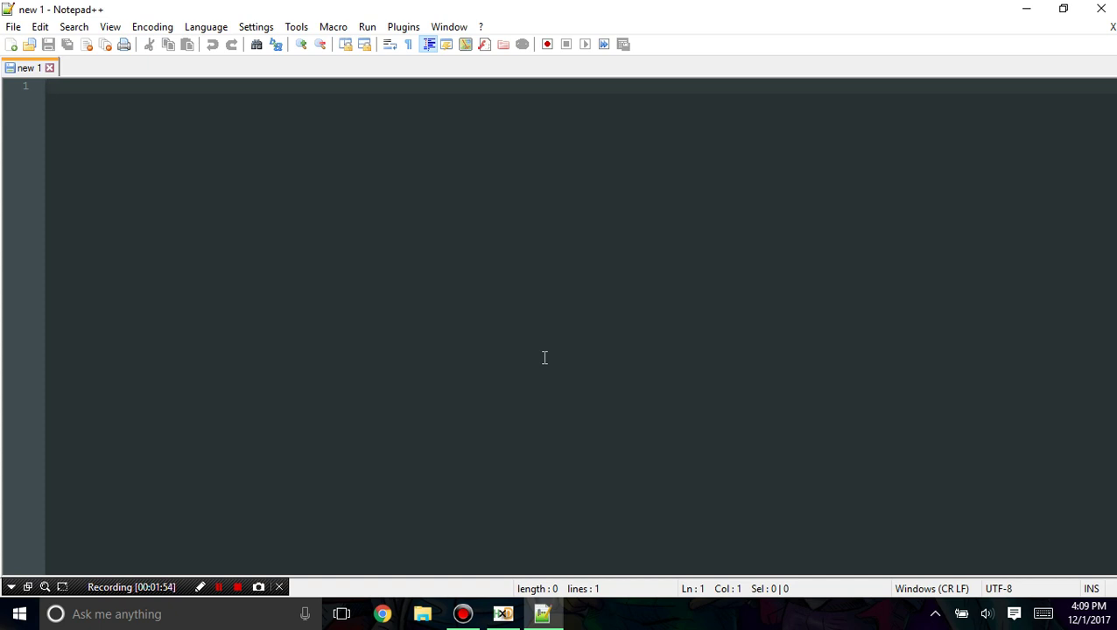
Step: Write the decimal digits "0, 1, 2, 3, 4, 5, 6, 7, 8, 9" on the first line, leaving the file unsaved
text(0,)
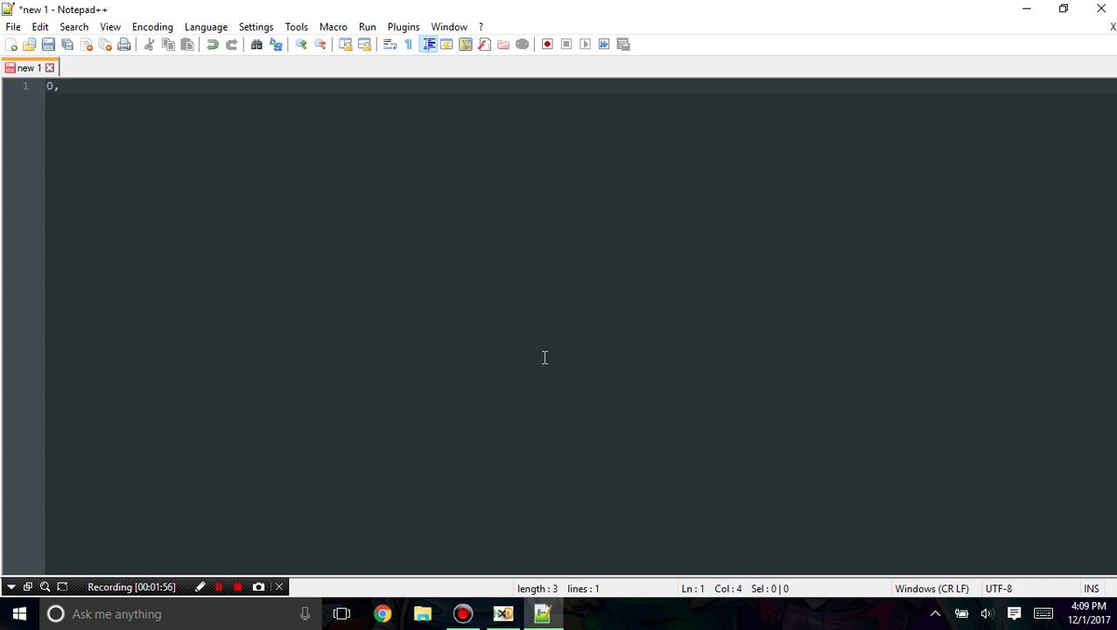
text( 1, 2, 3, )
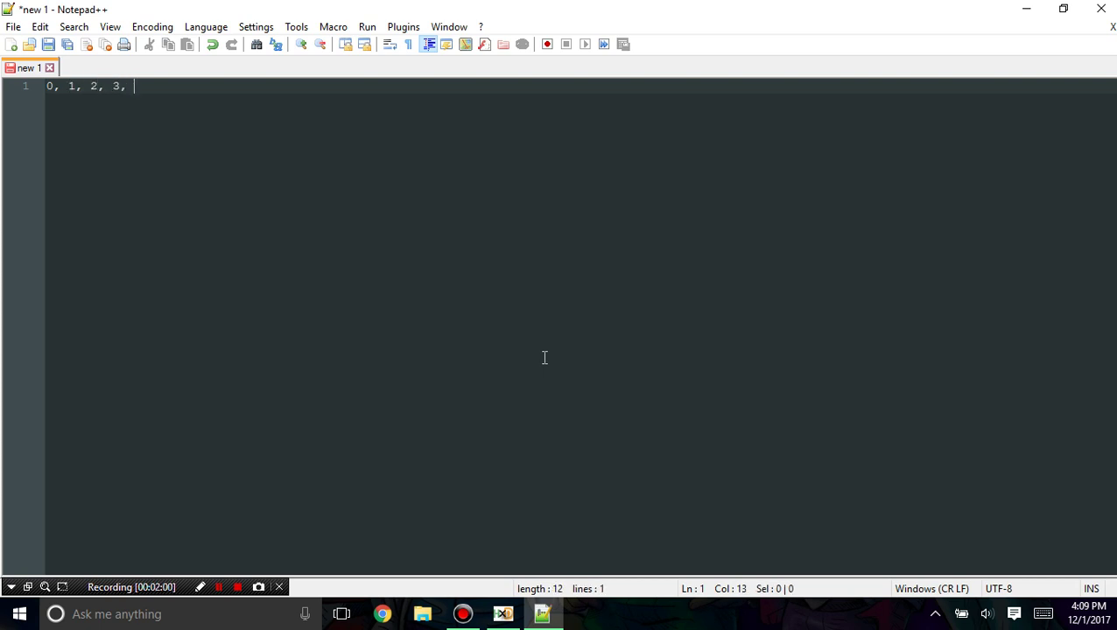
text(4, 5, 6, 7, 8, 9,)
key(BackSpace)
key(ctrl+s)
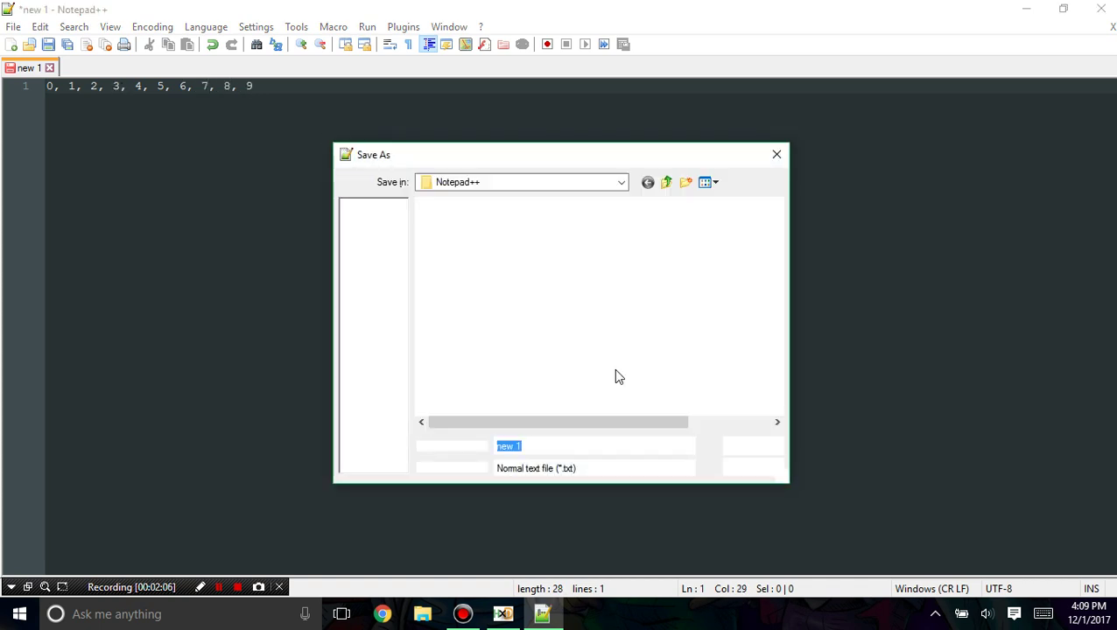
click(751, 468)
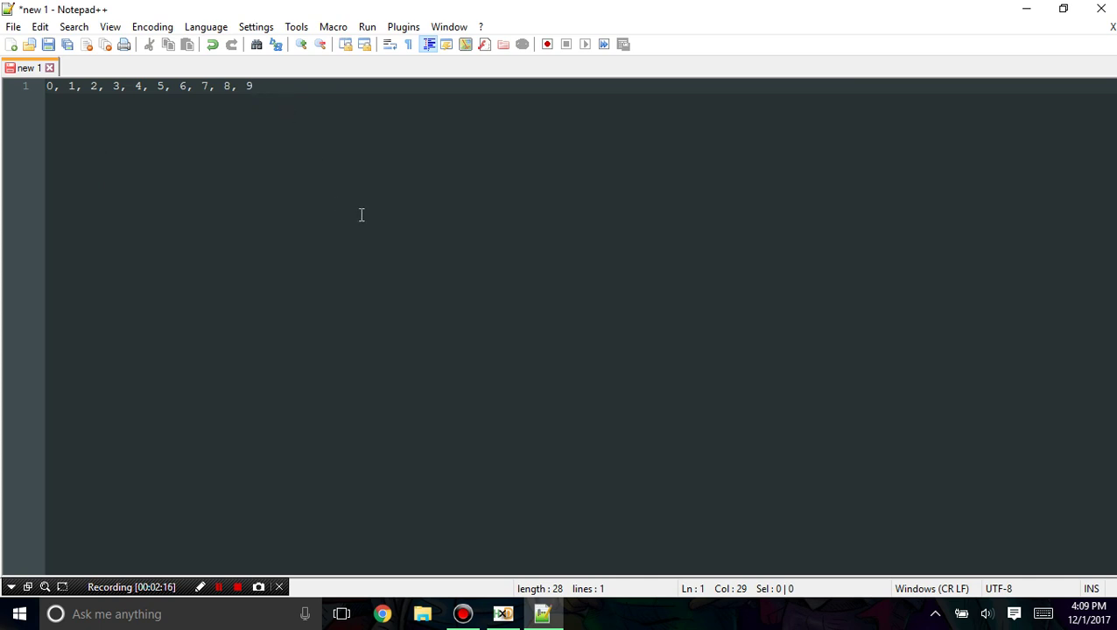
Step: Add the hexadecimal digits "0, 1, 2, 3, 4, 5, 6, 7, 8, 9, A, B, C, D, E, F" on line 3
key(Return)
key(Return)
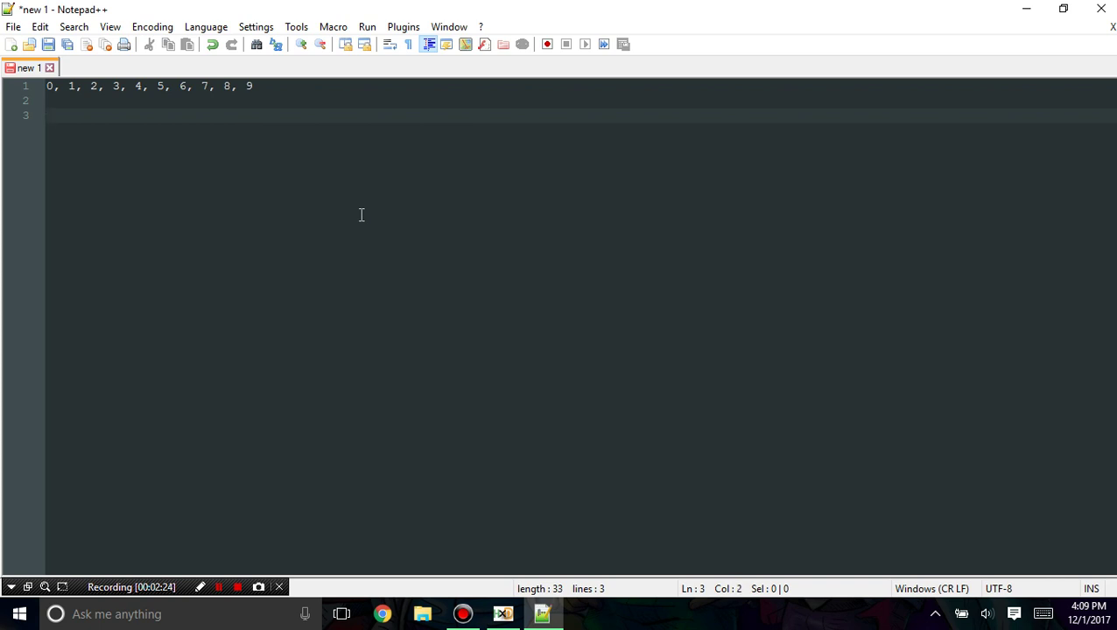
text(0, 1, 3,)
key(BackSpace)
key(BackSpace)
text(2, 3, 4, 5,)
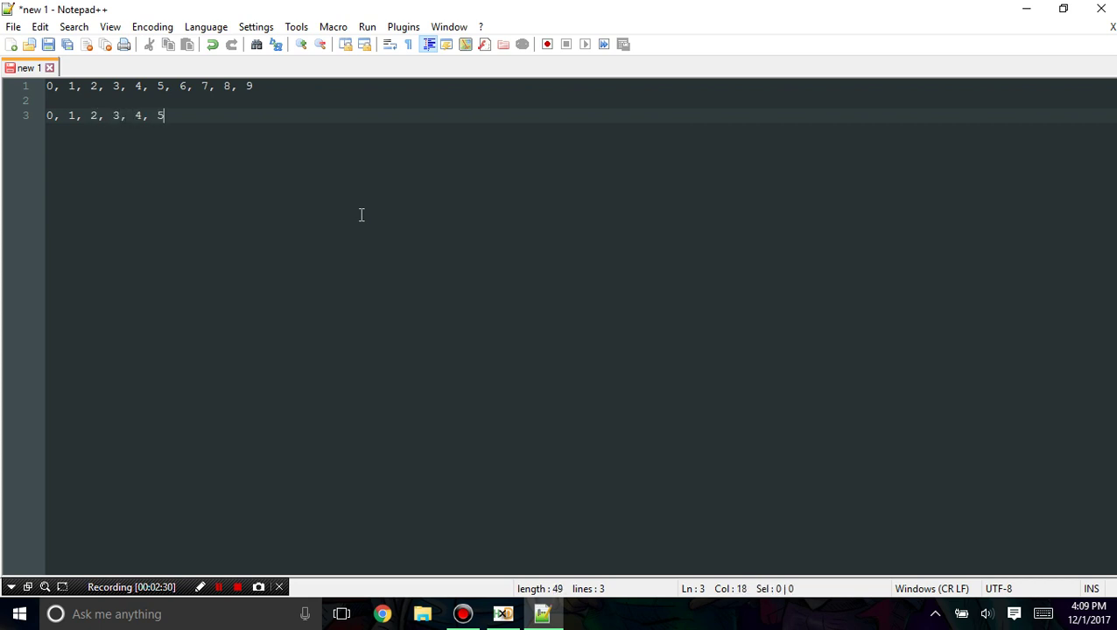
text( 6, 7, 8, 9,)
text(A, B, C, )
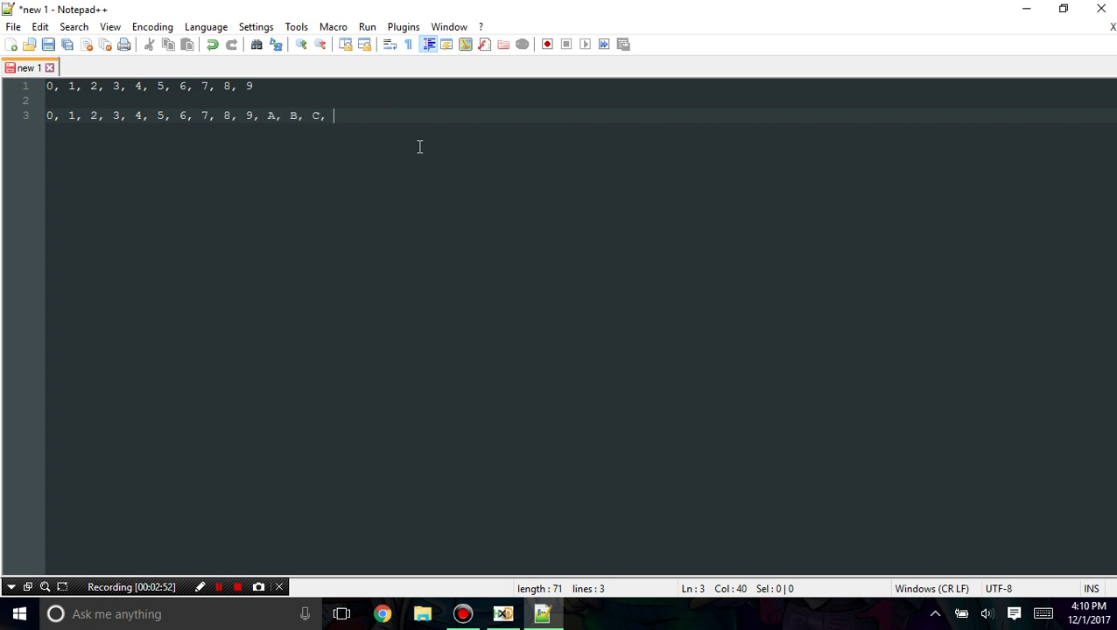
text(D, E, F)
Step: Highlight the decimal digit line and the hexadecimal digit line in turn to compare them, and clear the selection
click(255, 87)
shift+click(31, 89)
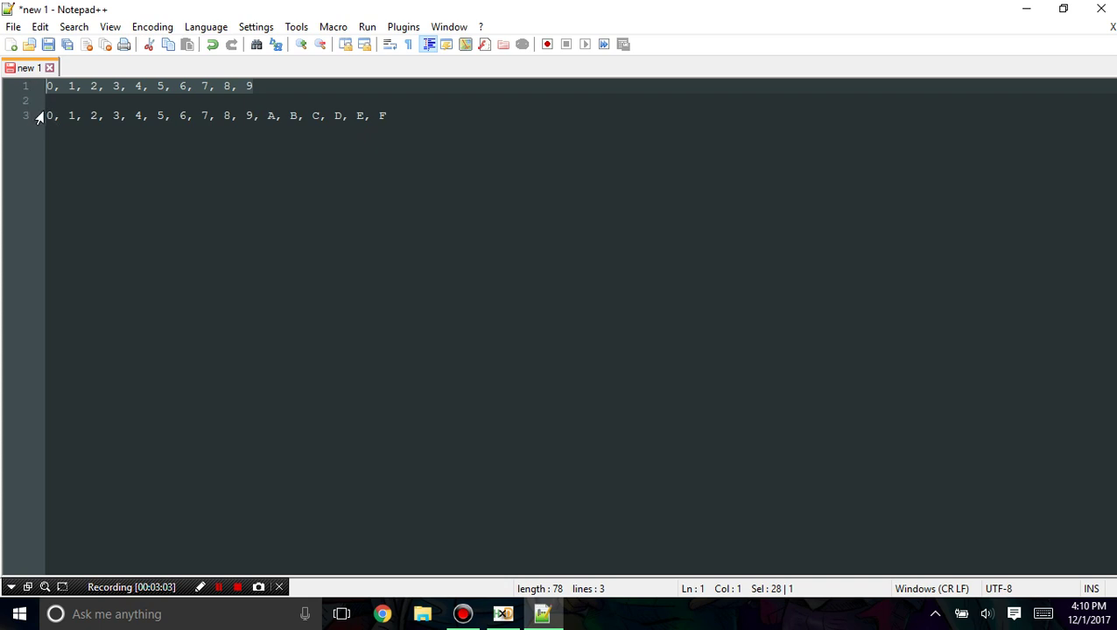
click(46, 115)
shift+click(409, 115)
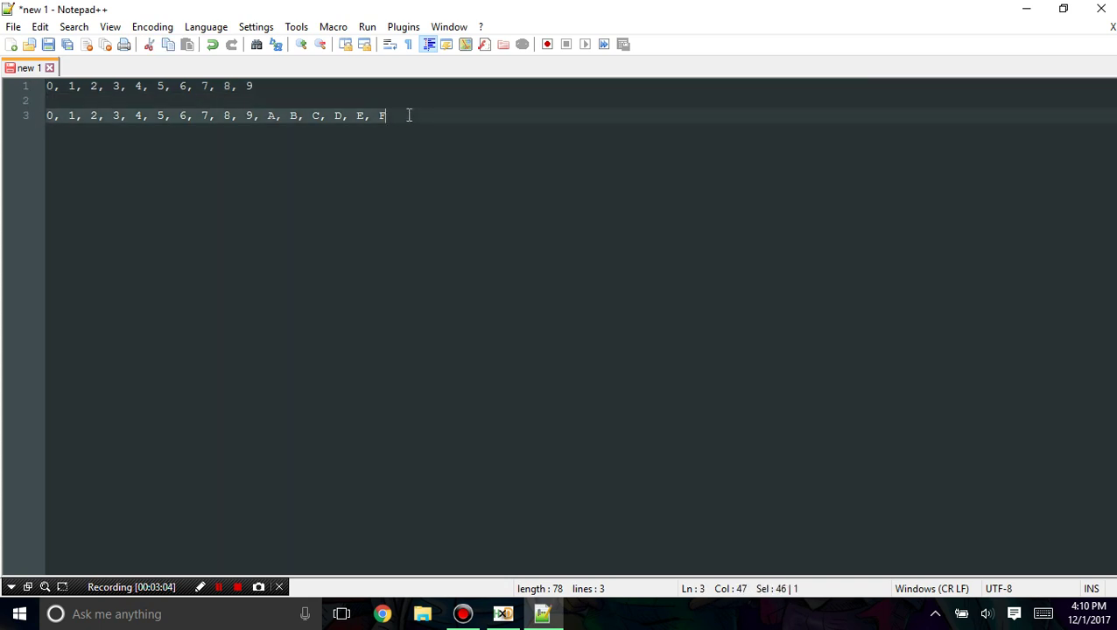
click(399, 155)
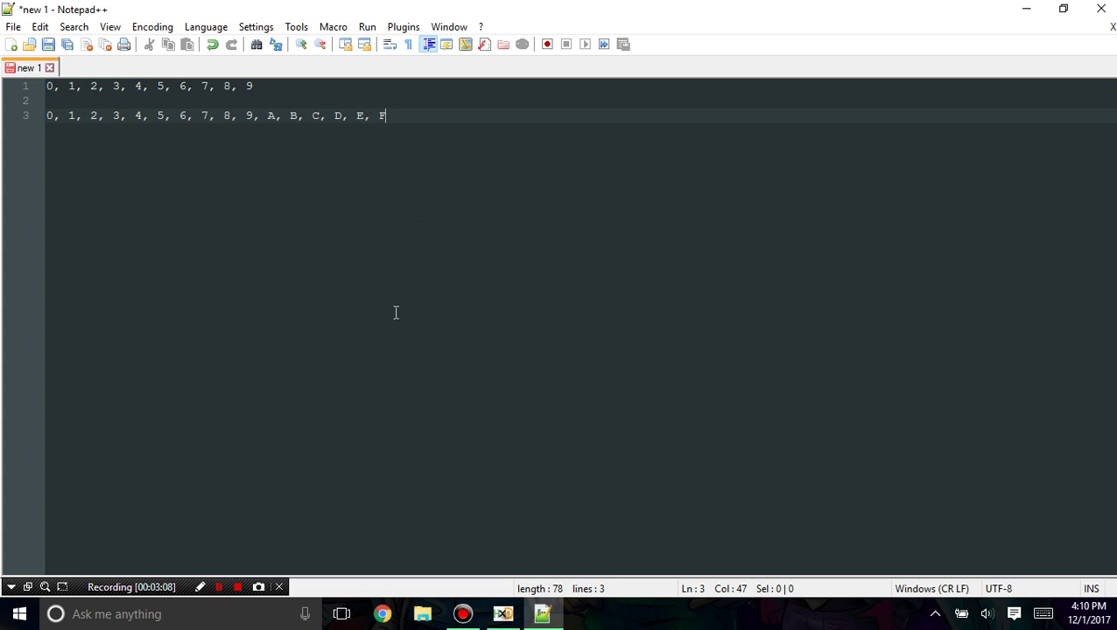
Step: Open the Windows Calculator and set its programmer mode to binary input with the bit toggling keypad
click(19, 614)
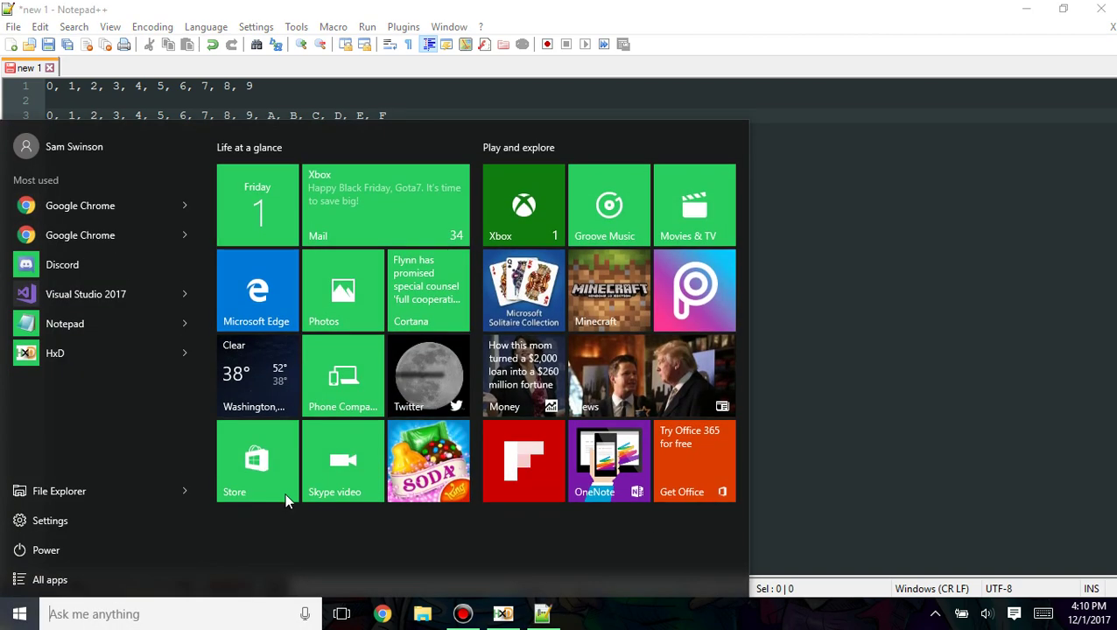
text(cal)
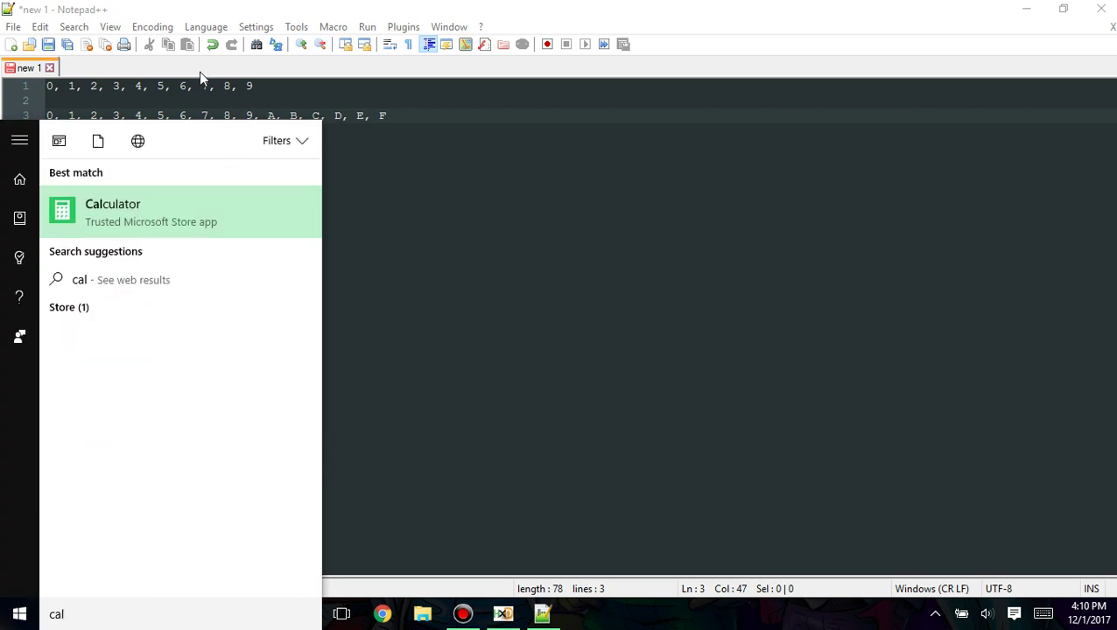
key(Return)
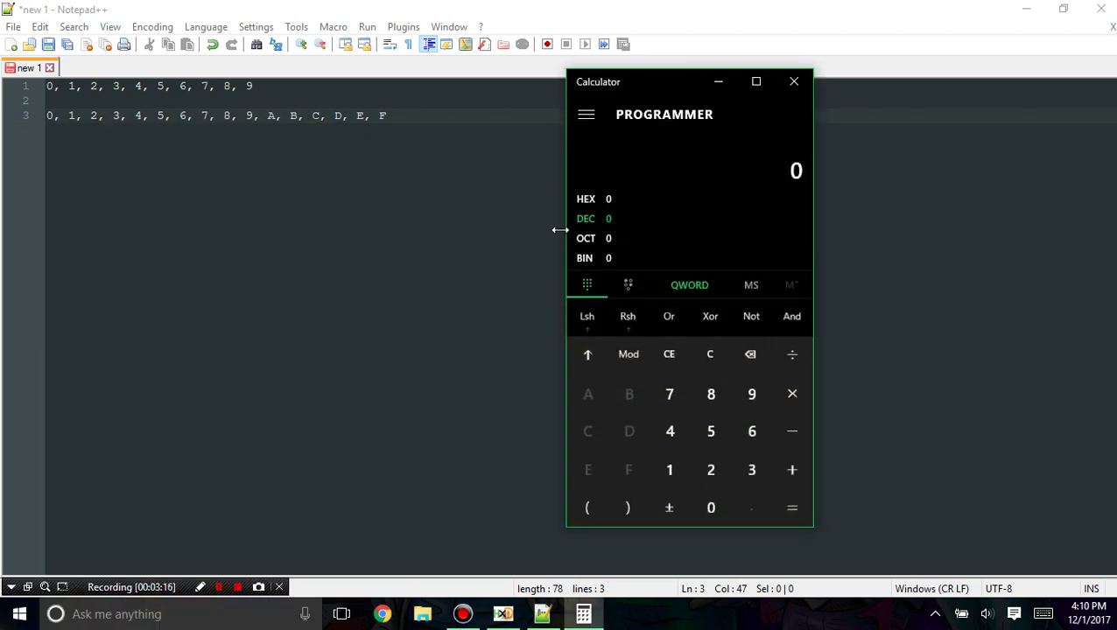
click(608, 261)
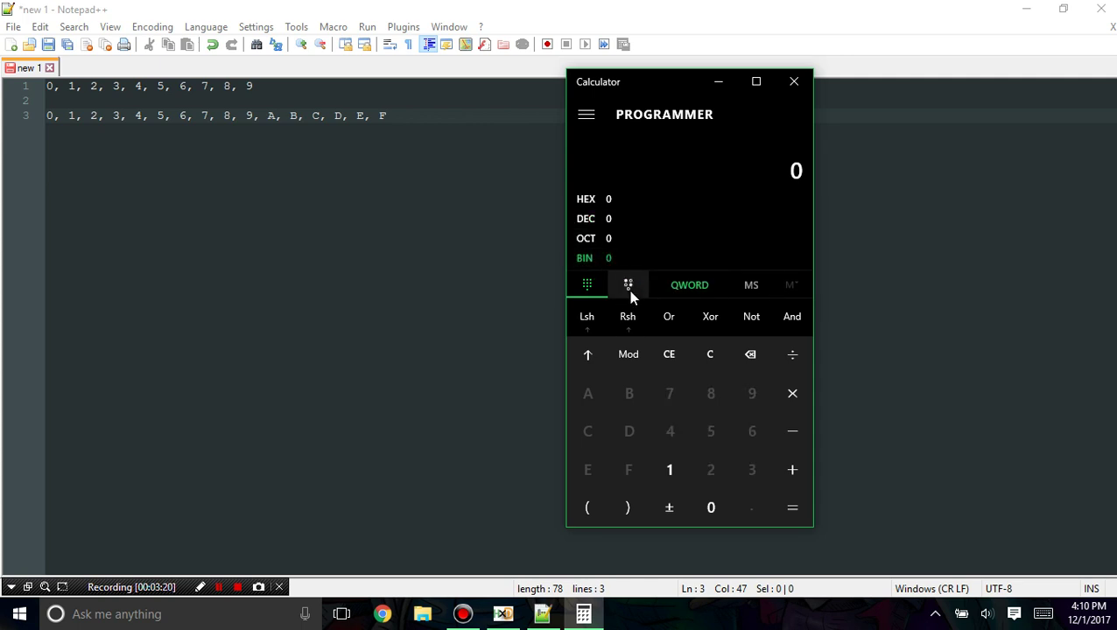
click(628, 290)
Step: Flip bits 0 and 1 on and off in turn, and change the active base to decimal, closing the Settings window that interrupts
click(787, 497)
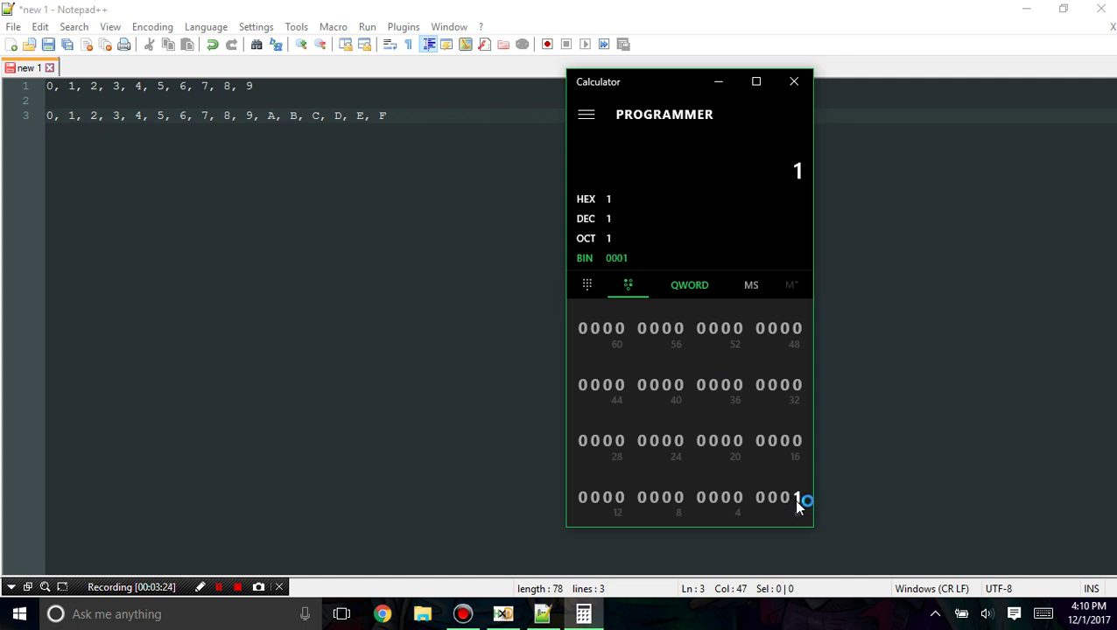
click(793, 499)
click(784, 499)
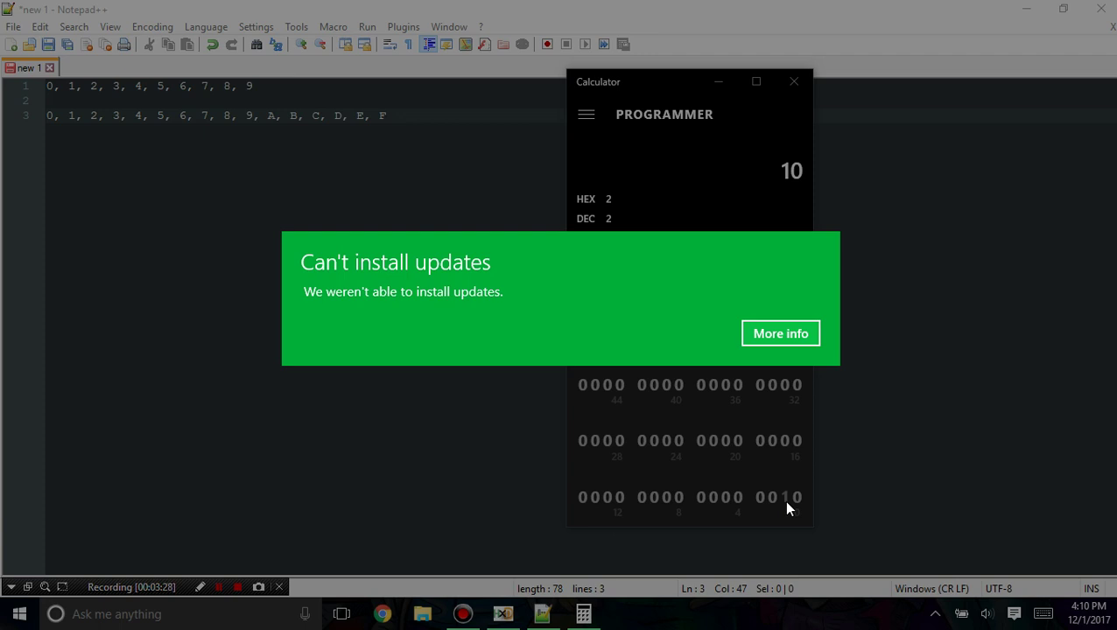
click(784, 500)
click(593, 217)
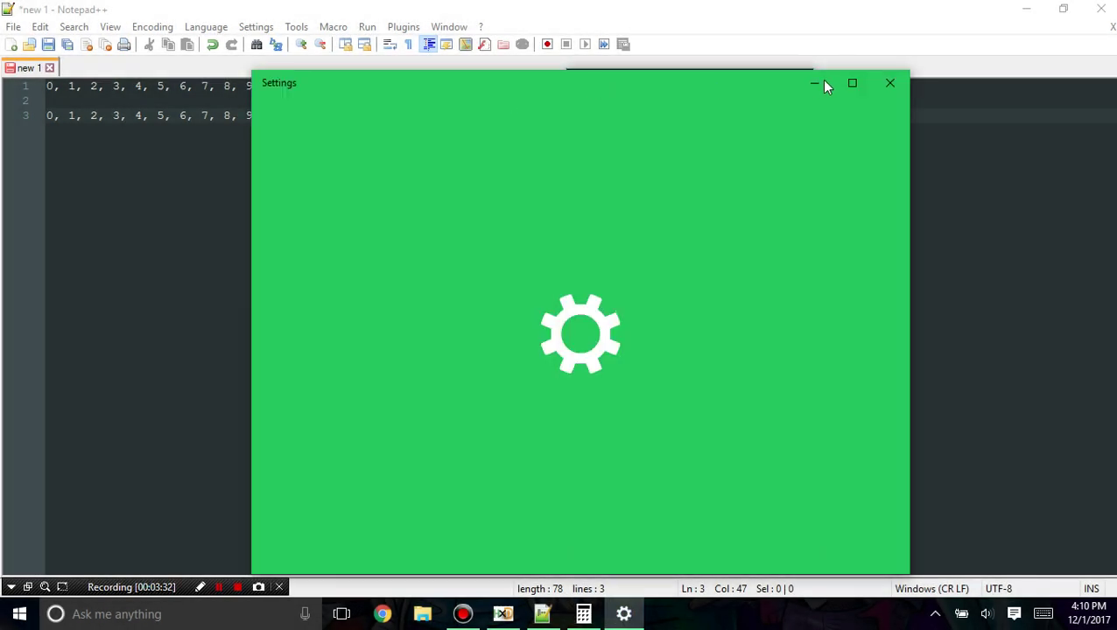
click(901, 84)
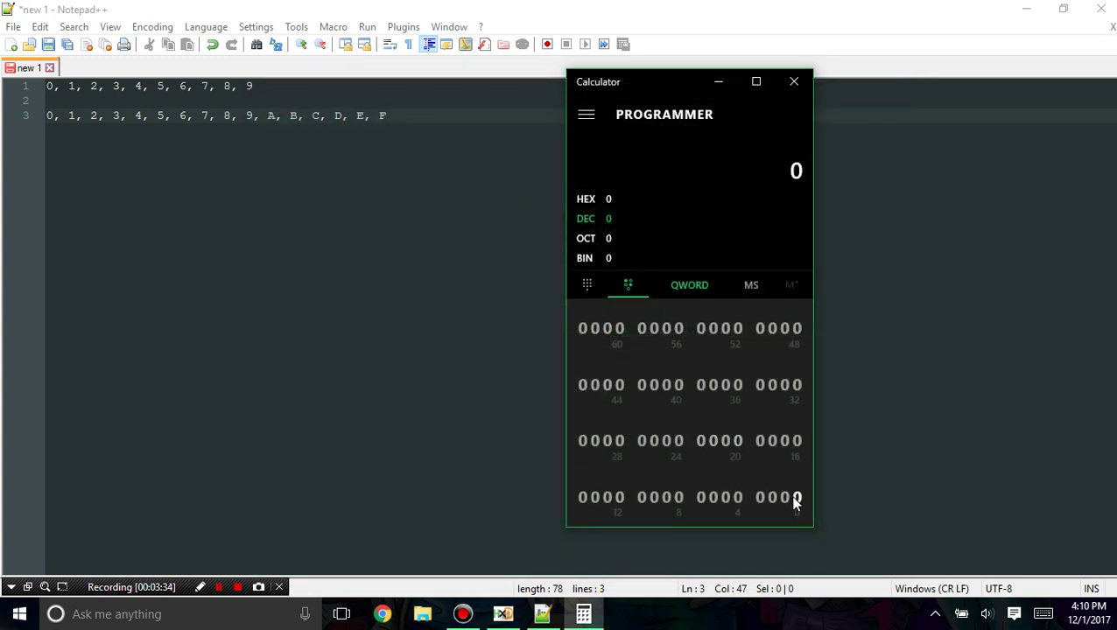
Step: Switch bits 0 through 3 on and off one at a time, and turn on bit 4 to make 16
click(795, 497)
click(792, 496)
click(785, 498)
click(785, 498)
click(772, 499)
click(772, 498)
click(761, 498)
click(760, 499)
click(739, 498)
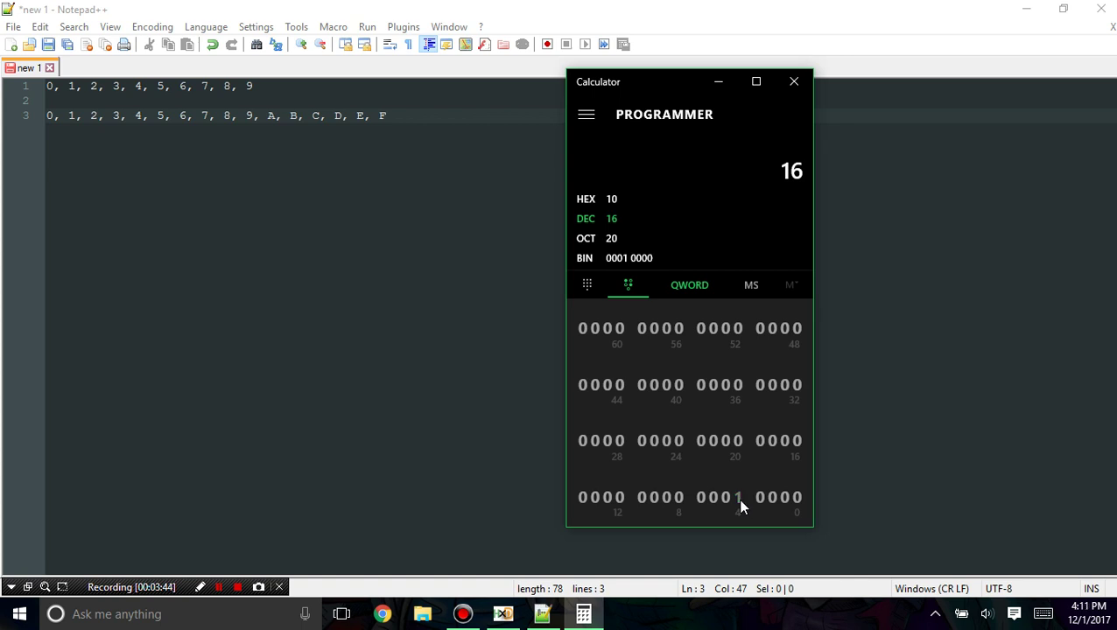
Step: Clear bit 4, turn on bits 0 through 3 together to make 1111, and switch those four bits off again
click(737, 498)
click(795, 501)
click(785, 500)
click(773, 500)
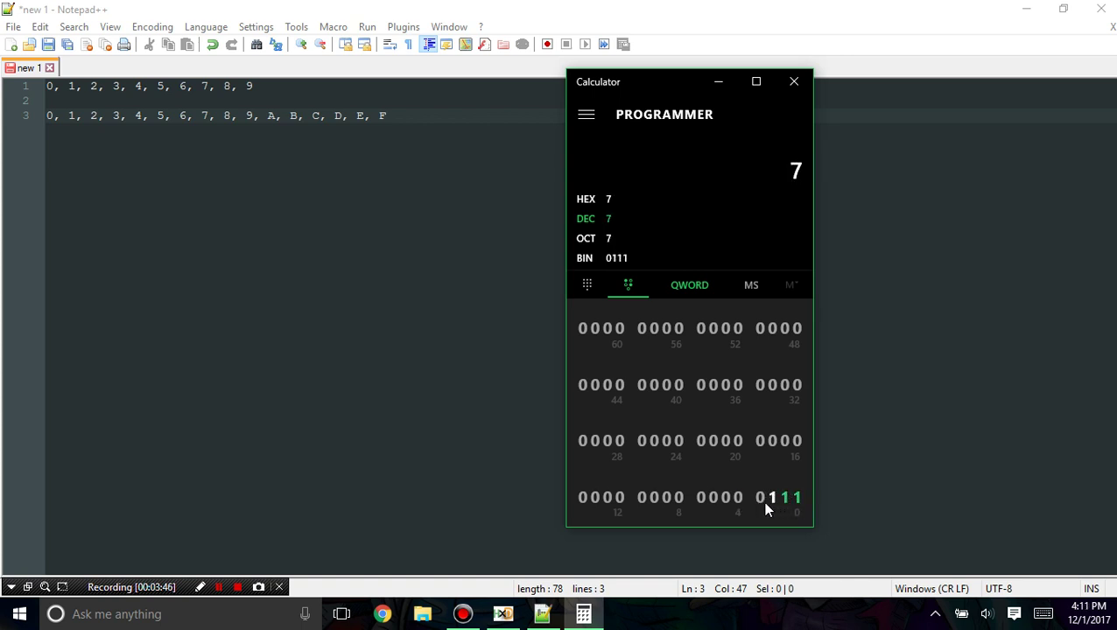
click(762, 501)
click(763, 500)
click(773, 500)
click(785, 499)
click(796, 498)
Step: Step through bits 0 to 3 individually once more, and leave only bit 4 on for decimal 16
click(796, 499)
click(793, 498)
click(786, 498)
click(785, 499)
click(774, 499)
click(774, 499)
click(762, 498)
click(761, 498)
click(737, 498)
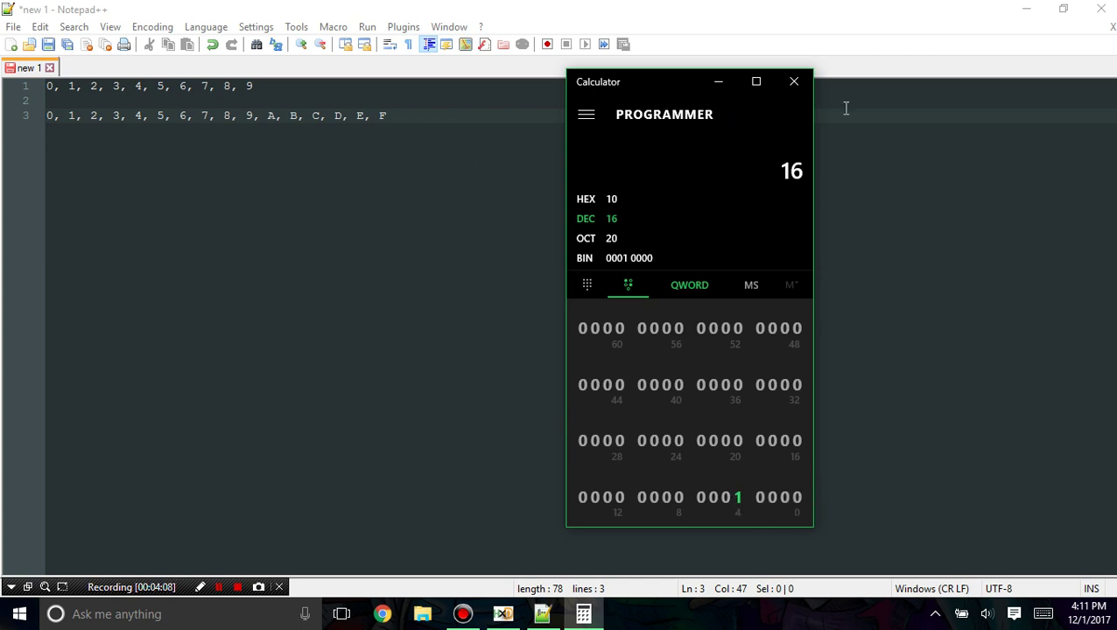
Step: Clear bit 4 to bring the value back to 0, and close Calculator
click(735, 501)
click(734, 501)
click(735, 500)
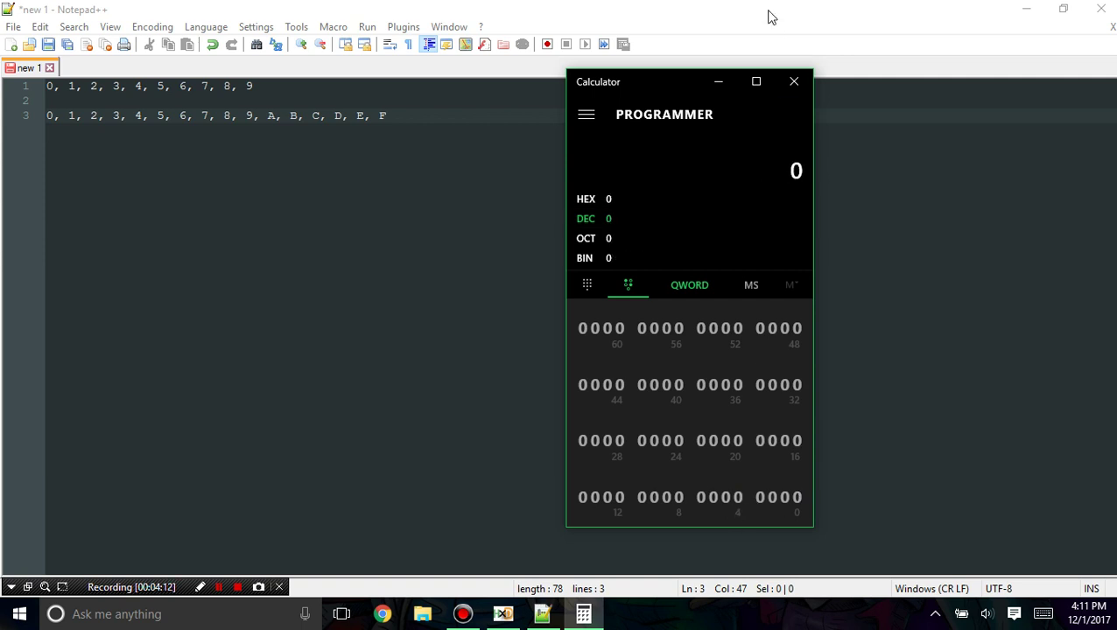
click(793, 81)
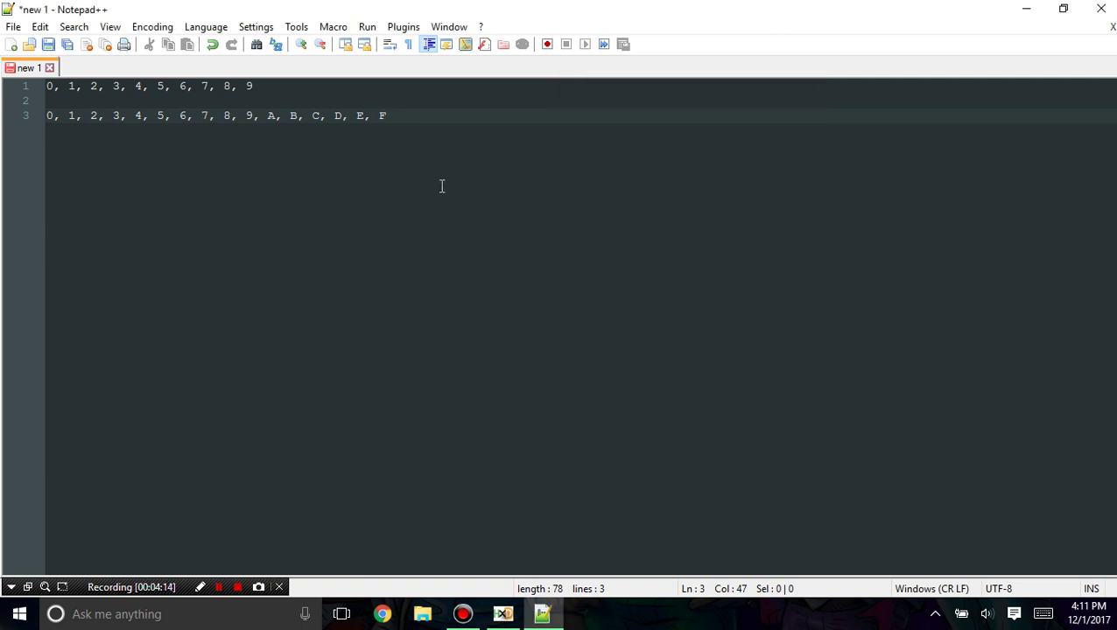
Step: Write 10 on line 5, below the hexadecimal digit list, and prefix it with 0x
key(Return)
key(Return)
text(10)
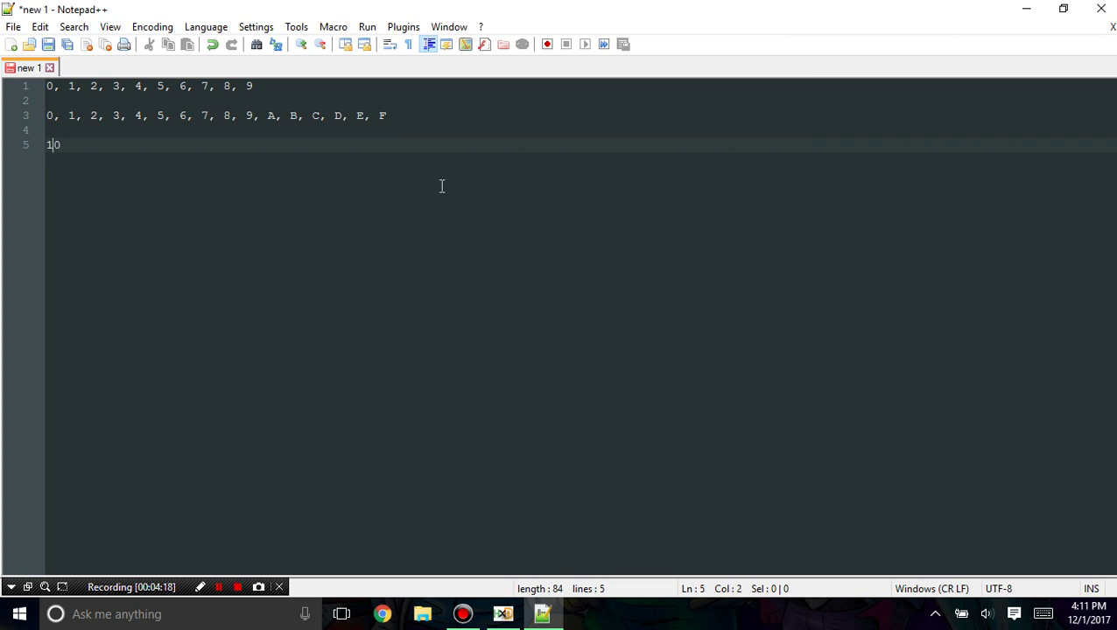
key(End)
key(Right)
key(End)
key(Left)
text(0x)
key(Escape)
key(Right)
key(Right)
key(shift+Left)
Step: Erase the 0x10 entry from line 5
click(80, 145)
key(BackSpace)
key(BackSpace)
key(BackSpace)
key(BackSpace)
Step: Write 56 on line 7 and its place-value expansion 10 * 5 + 6 on line 9
key(Return)
key(Return)
text(56)
key(Return)
key(Return)
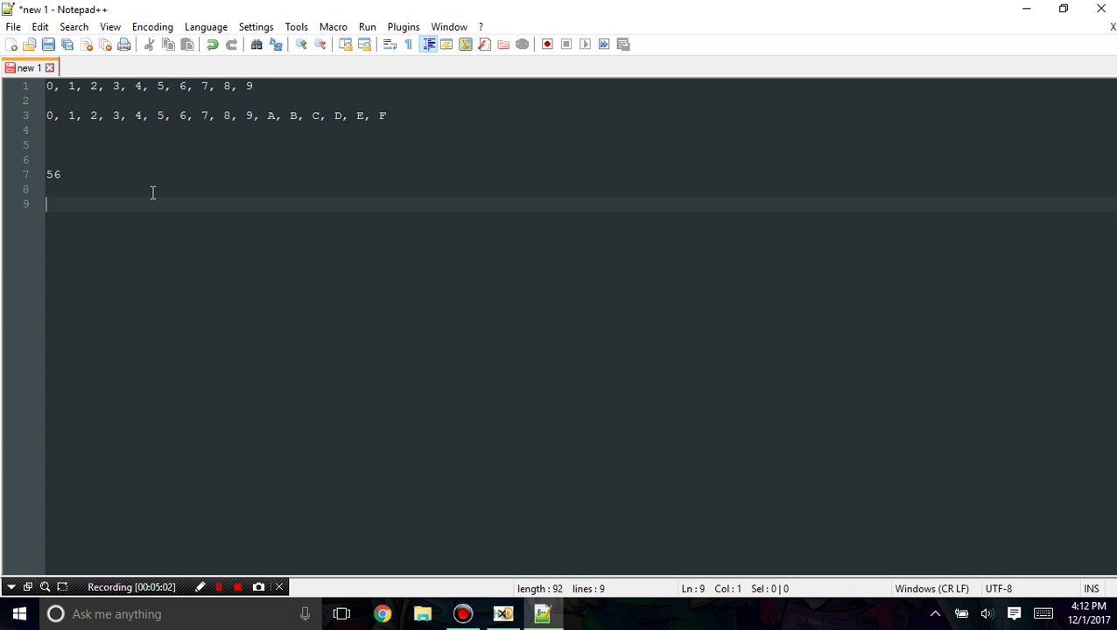
text(10 * 5 + 6)
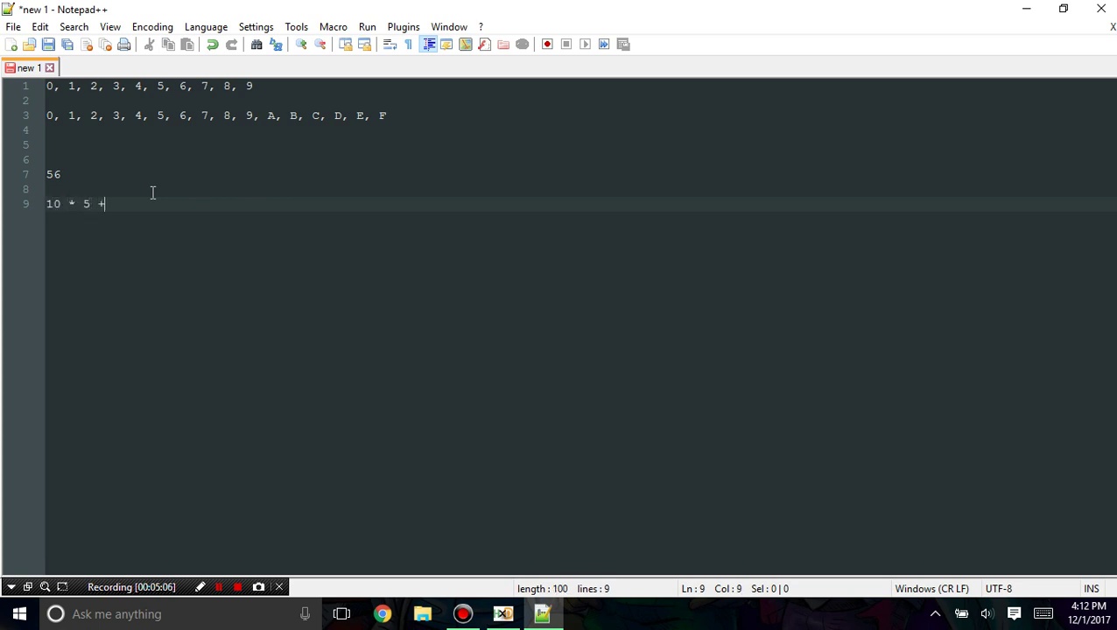
Step: Highlight the decimal digits on line 1 from 9 backwards, and clear the selection
click(251, 87)
key(shift+Left)
key(shift+Left)
key(shift+Left)
key(shift+Left)
key(shift+Left)
key(shift+Left)
key(shift+Left)
key(shift+Left)
key(shift+Left)
key(shift+Left)
key(shift+Left)
key(shift+Left)
key(shift+Left)
key(shift+Left)
key(shift+Left)
key(shift+Left)
key(shift+Left)
key(shift+Left)
key(shift+Left)
key(shift+Left)
click(251, 87)
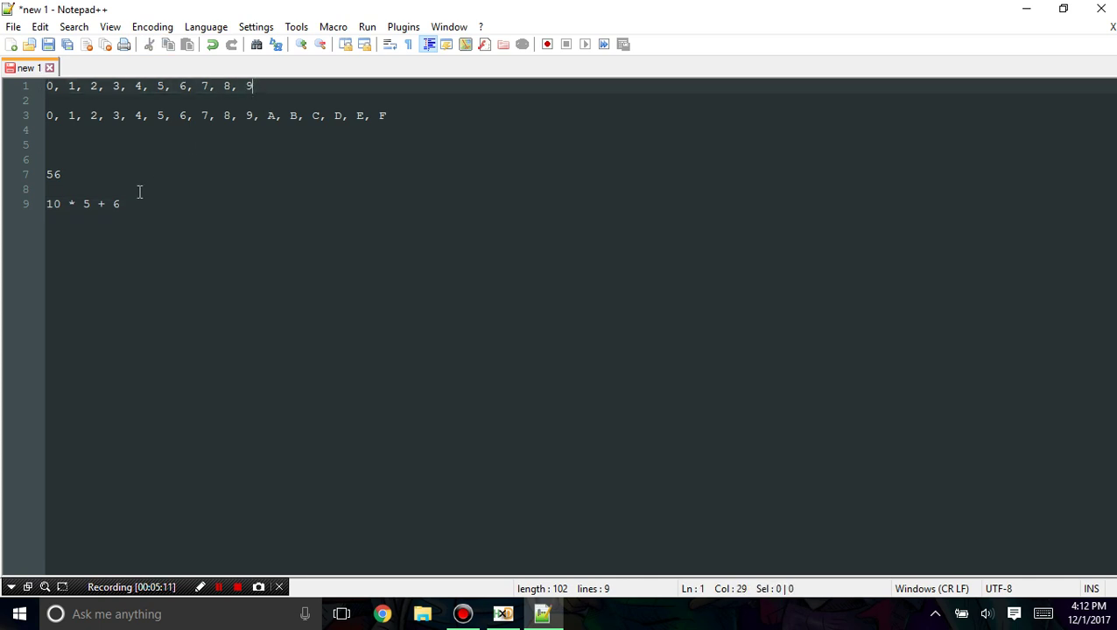
Step: Highlight the 10 and the 6 in the line 9 expression in turn, and put the cursor at the line's end
click(61, 204)
drag(48, 204, 32, 214)
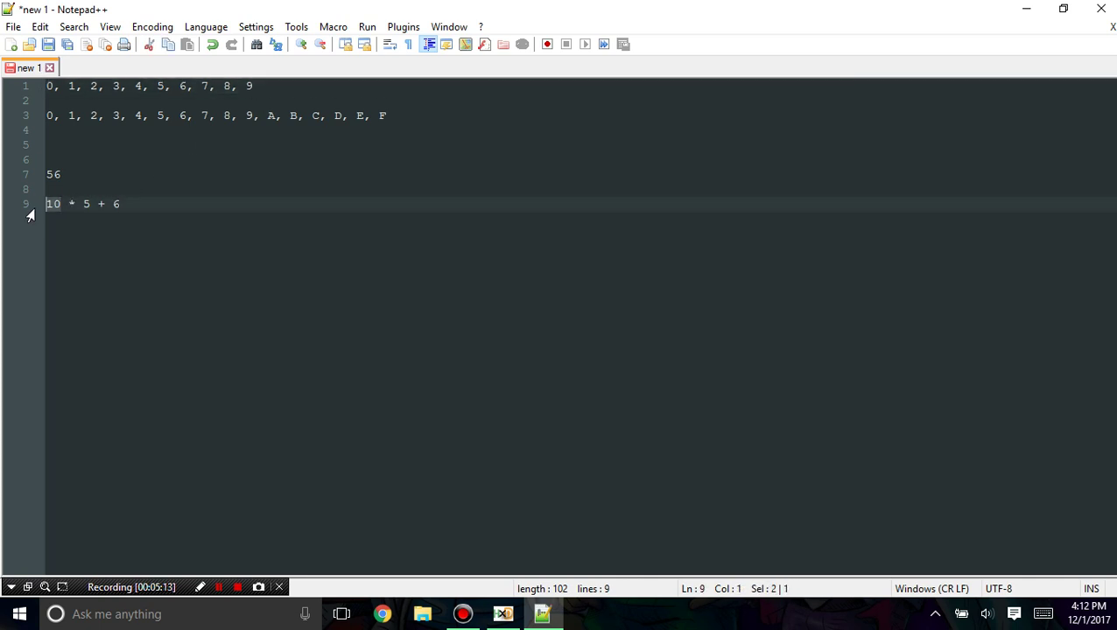
click(99, 218)
drag(112, 208, 132, 210)
click(133, 210)
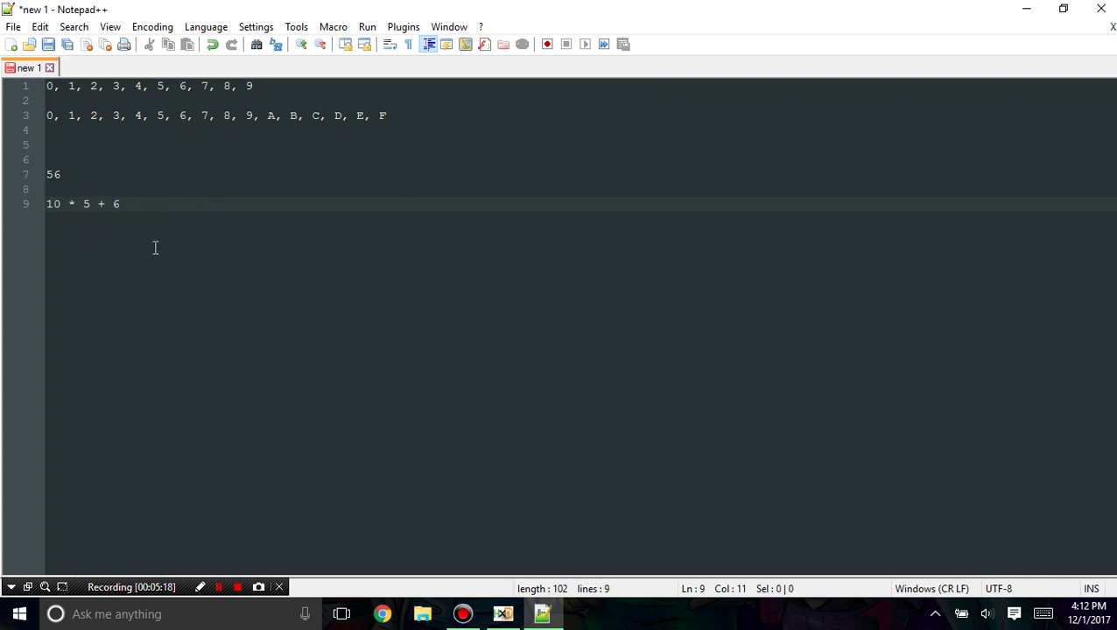
Step: Write the hexadecimal value 0x2A on line 12 and continue to line 14, cancelling the Save As dialog
key(Return)
key(Return)
key(Return)
key(Return)
key(BackSpace)
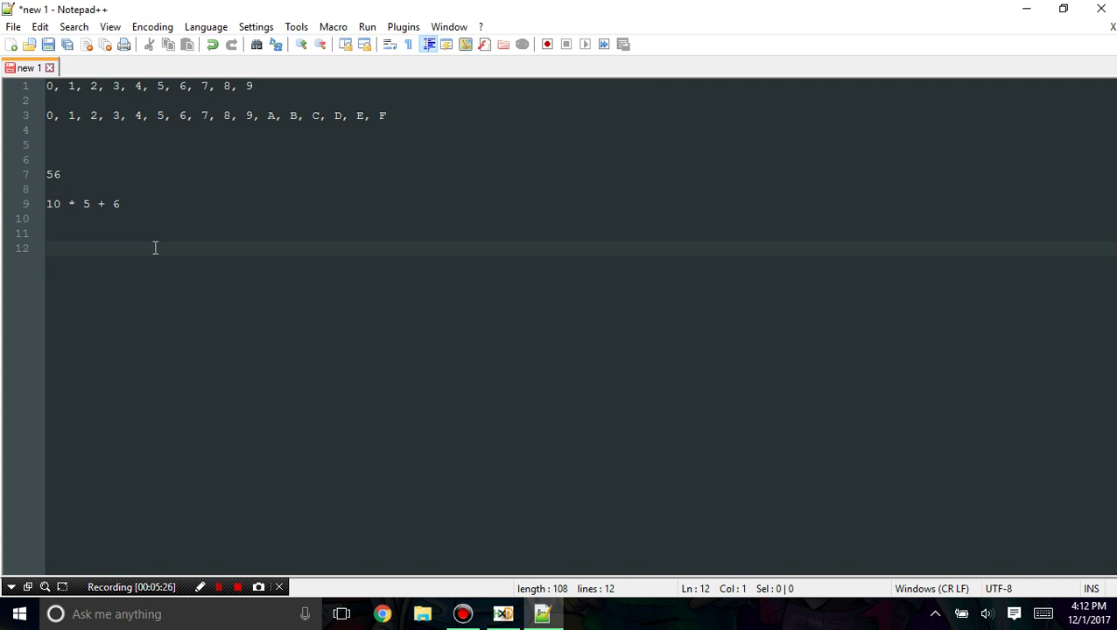
text(2A)
key(Home)
text(0x)
key(End)
key(Return)
key(Return)
key(ctrl+s)
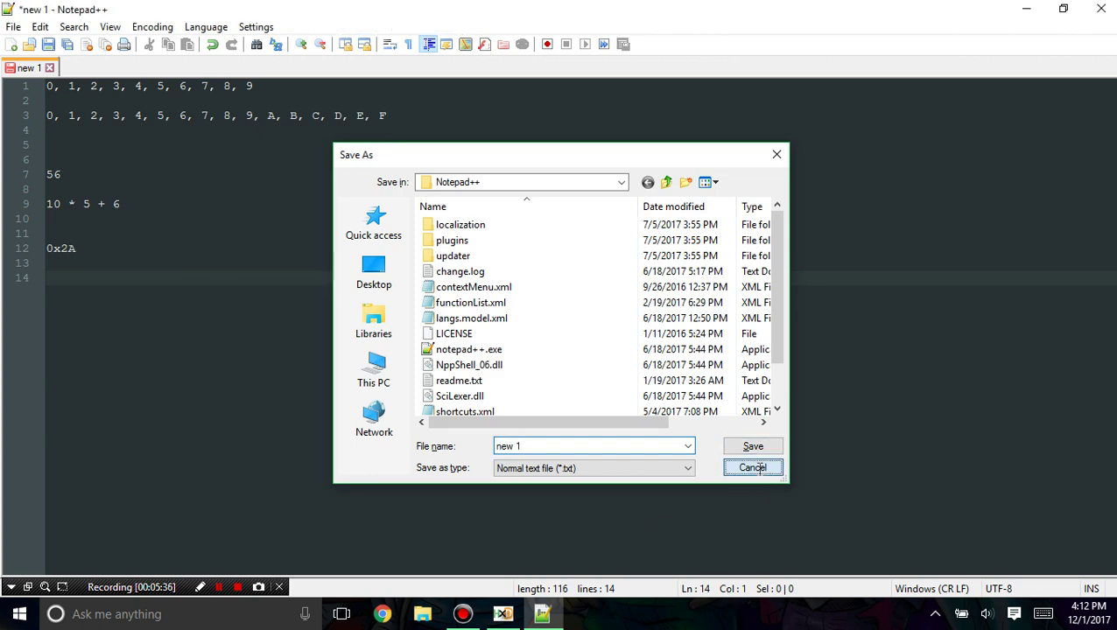
click(753, 468)
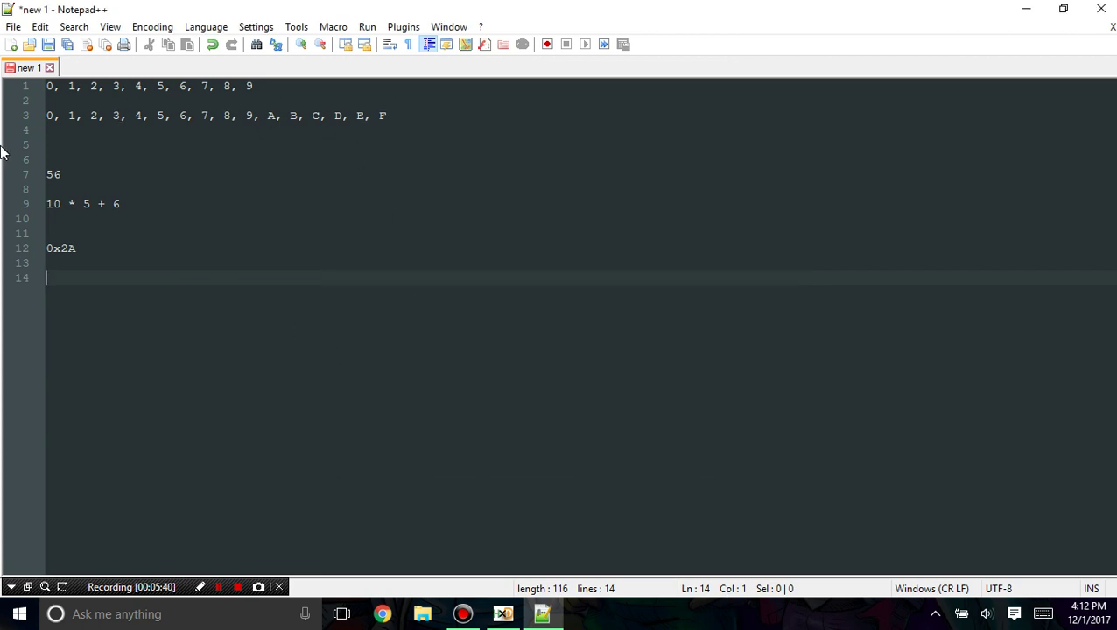
Step: Write the conversion 16 * 2 + 10 = 42 on line 14, using decimal 10 in place of A
text(16 *2)
key(BackSpace)
text(2 + A)
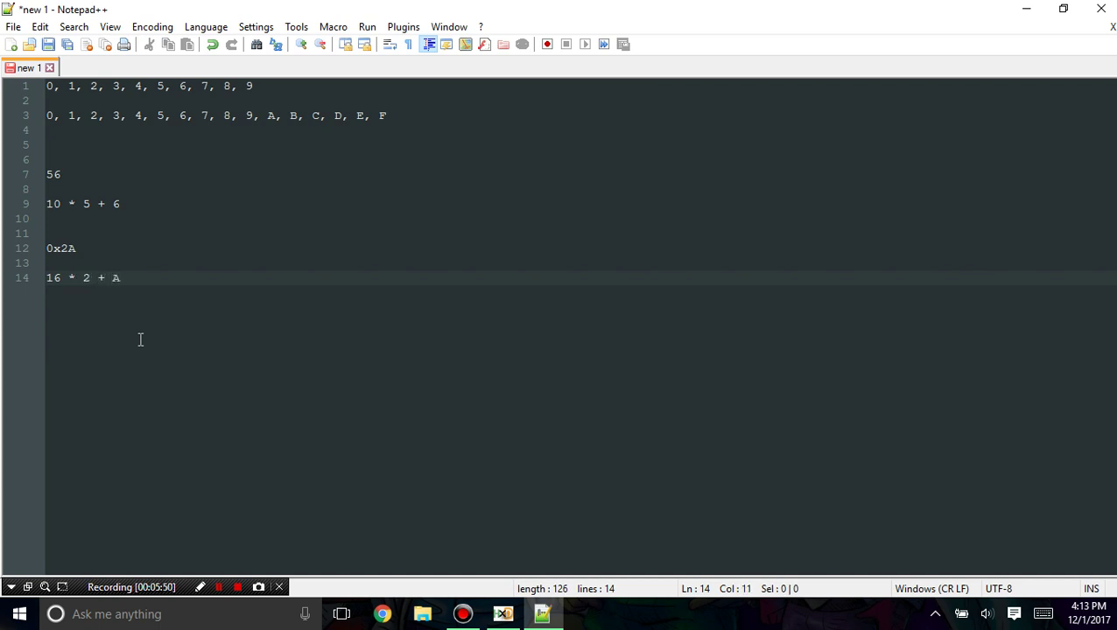
key(Left)
text(0x)
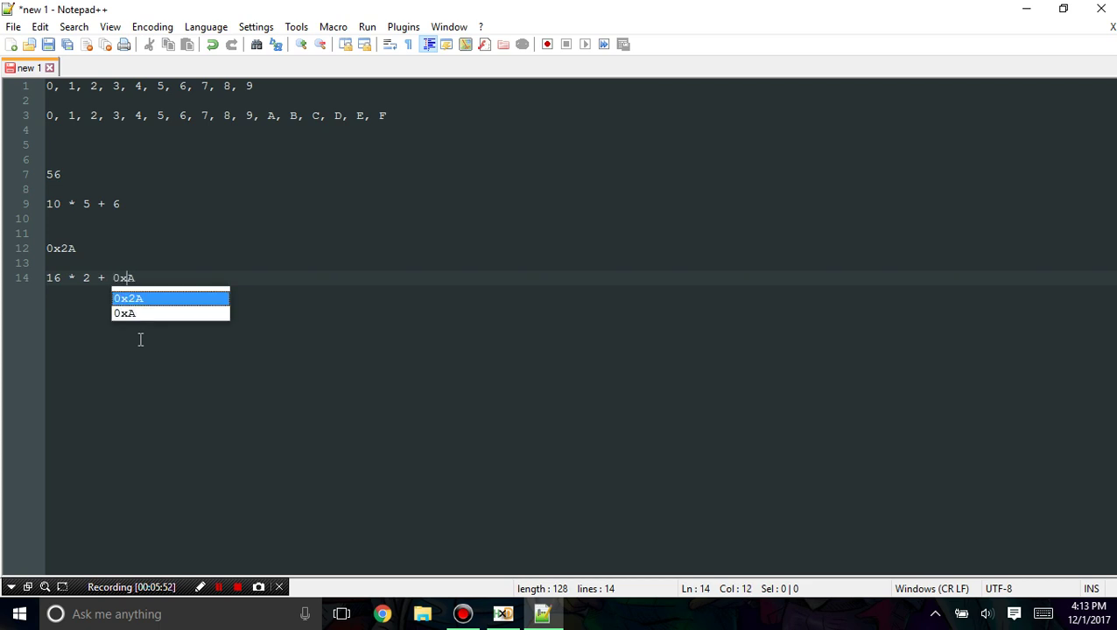
key(Right)
key(BackSpace)
key(BackSpace)
key(BackSpace)
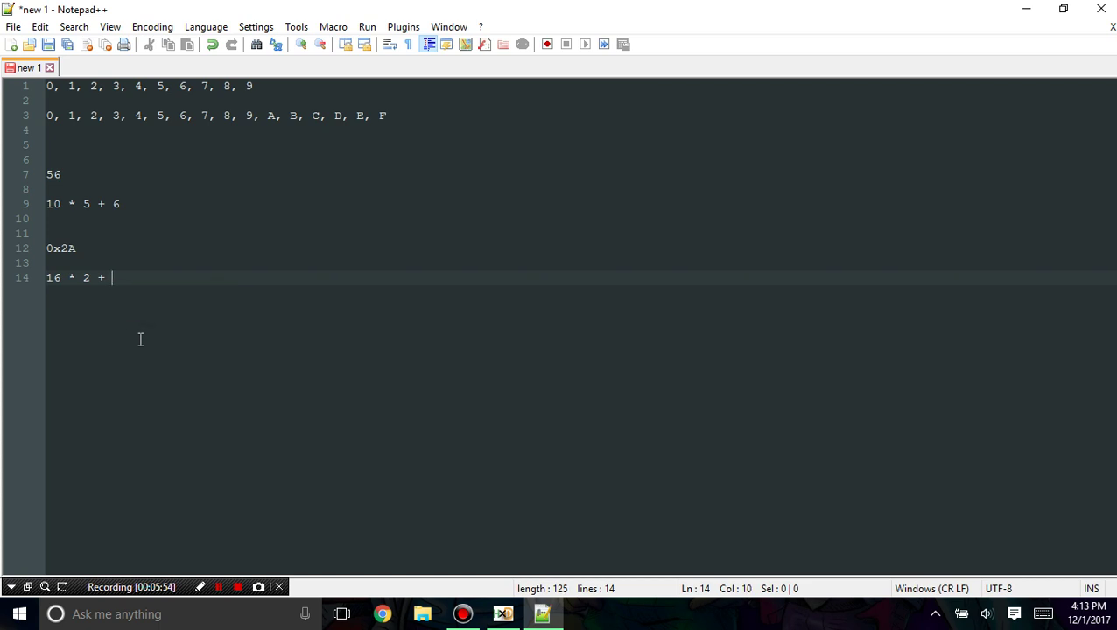
text(10)
text(= 42)
Step: Check hexadecimal 2A in Calculator by entering it in HEX and switching to DEC, and minimize the window
key(super)
text(cal)
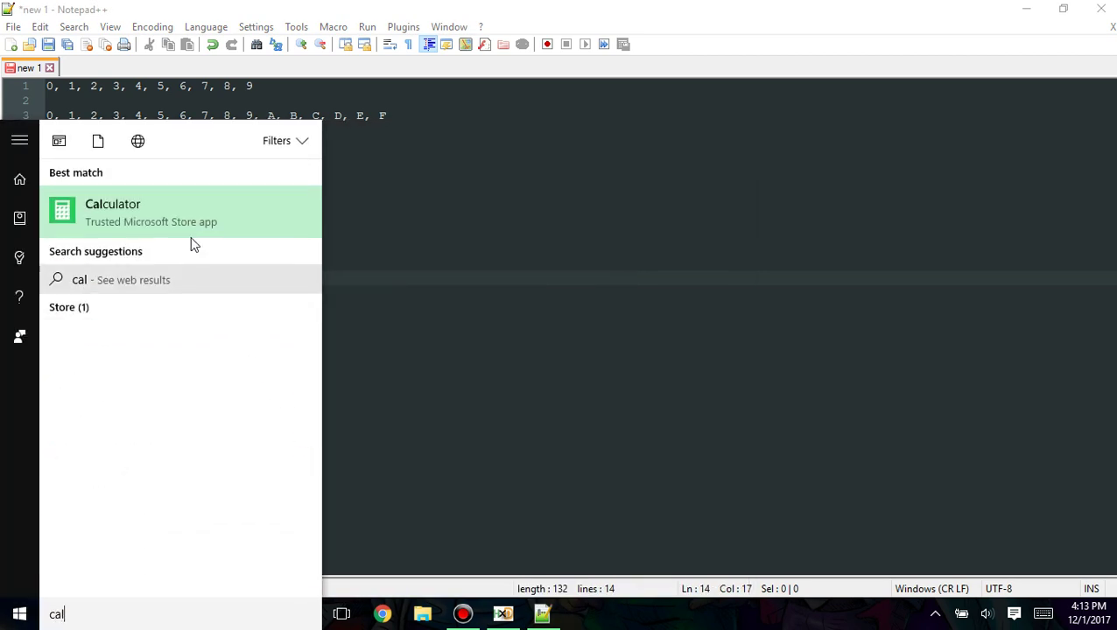
click(186, 217)
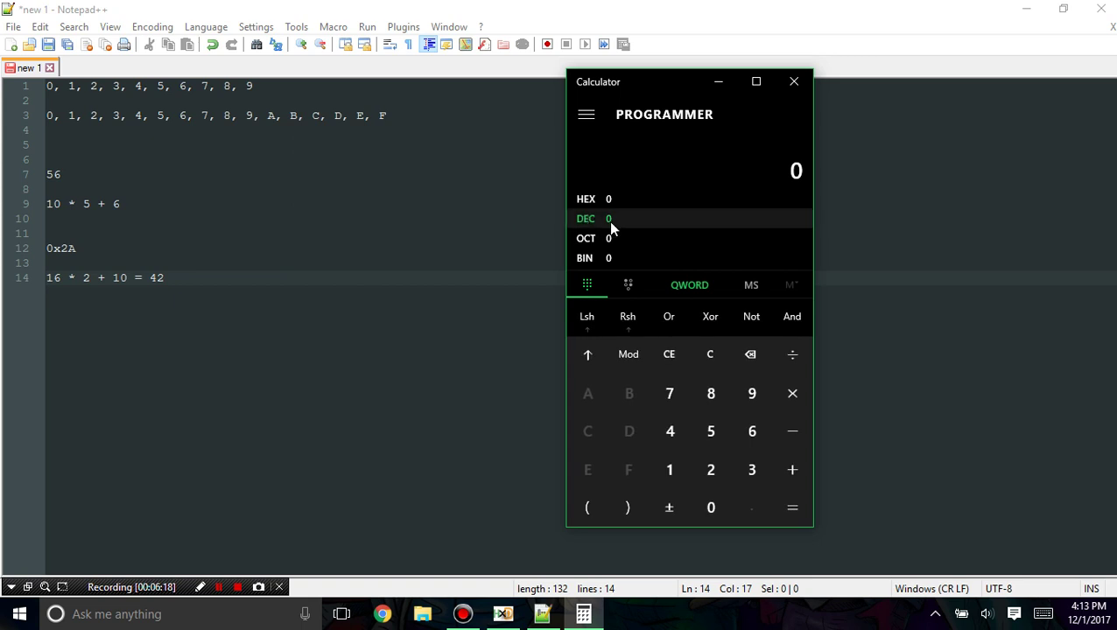
click(643, 202)
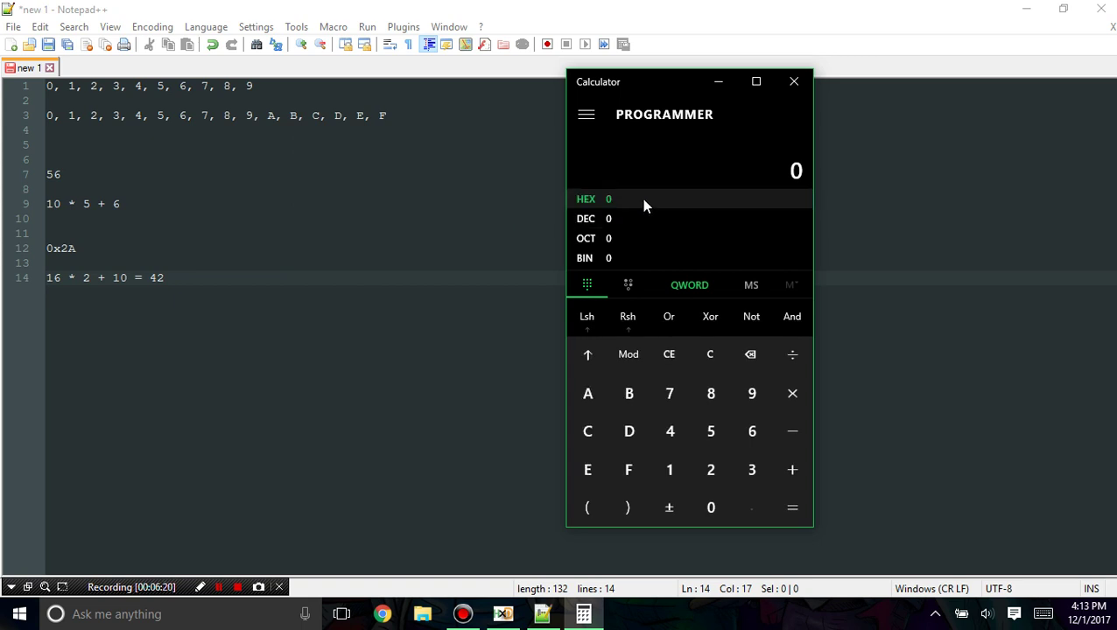
text(2A)
click(639, 219)
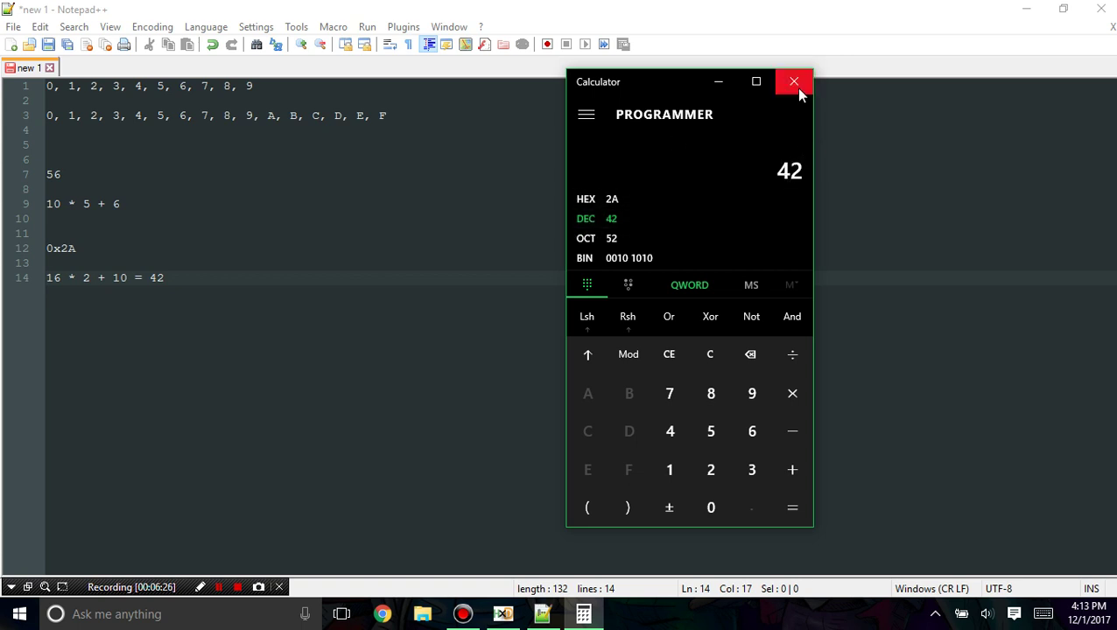
click(719, 80)
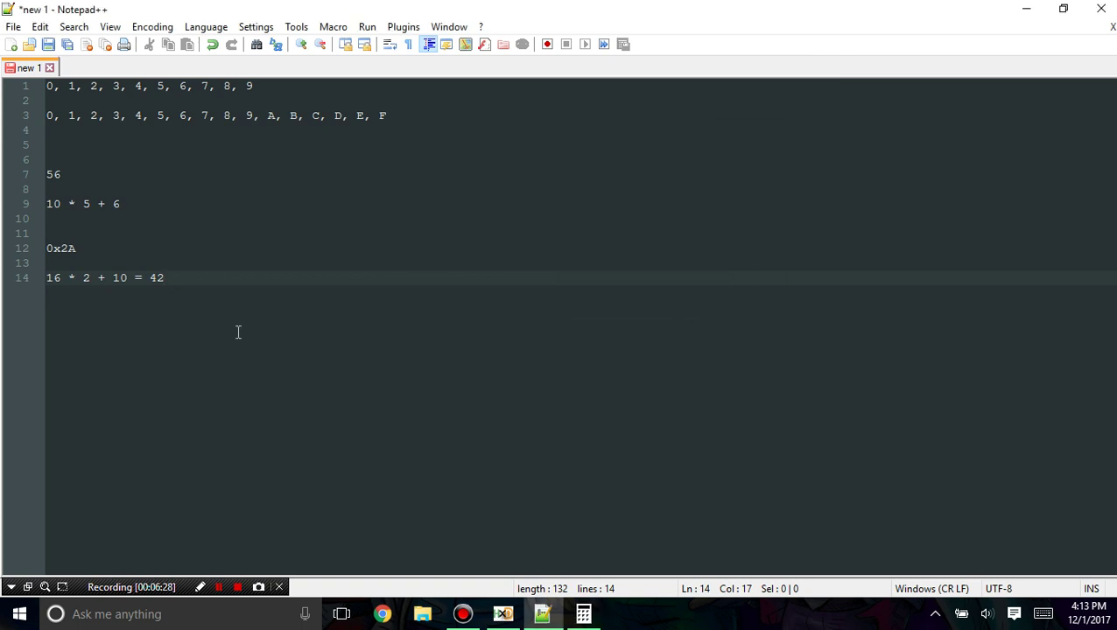
Step: Write 56 on line 16 and move on to line 18
key(Return)
key(Return)
key(Return)
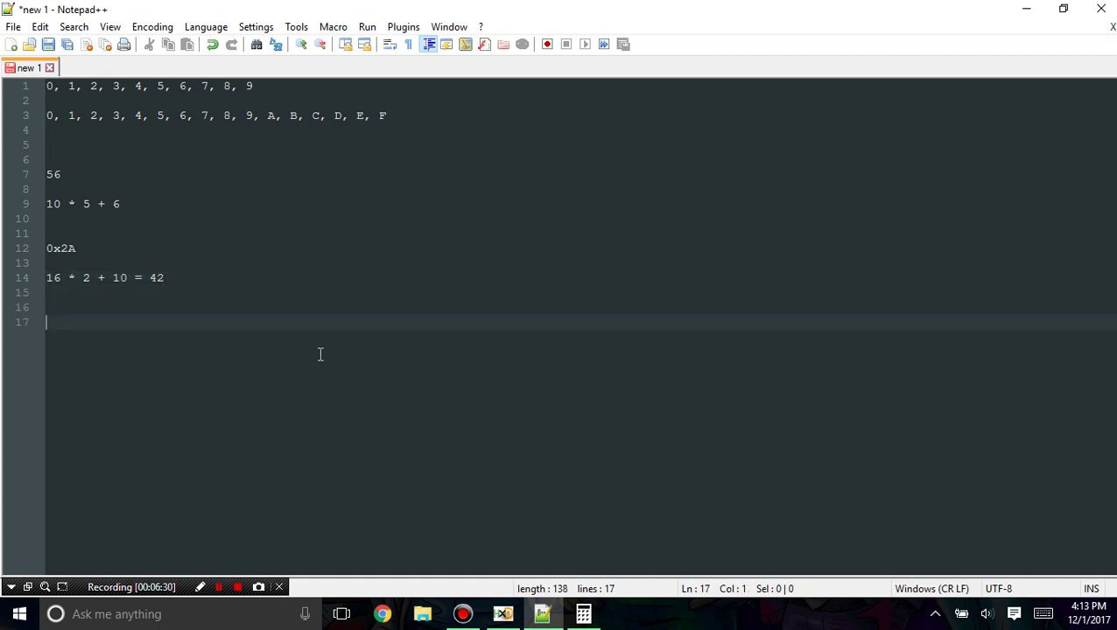
key(BackSpace)
text(56)
key(Return)
key(Return)
Step: Divide decimal 56 by 16 in Calculator and write the whole quotient 3 on line 18 in Notepad++
click(583, 613)
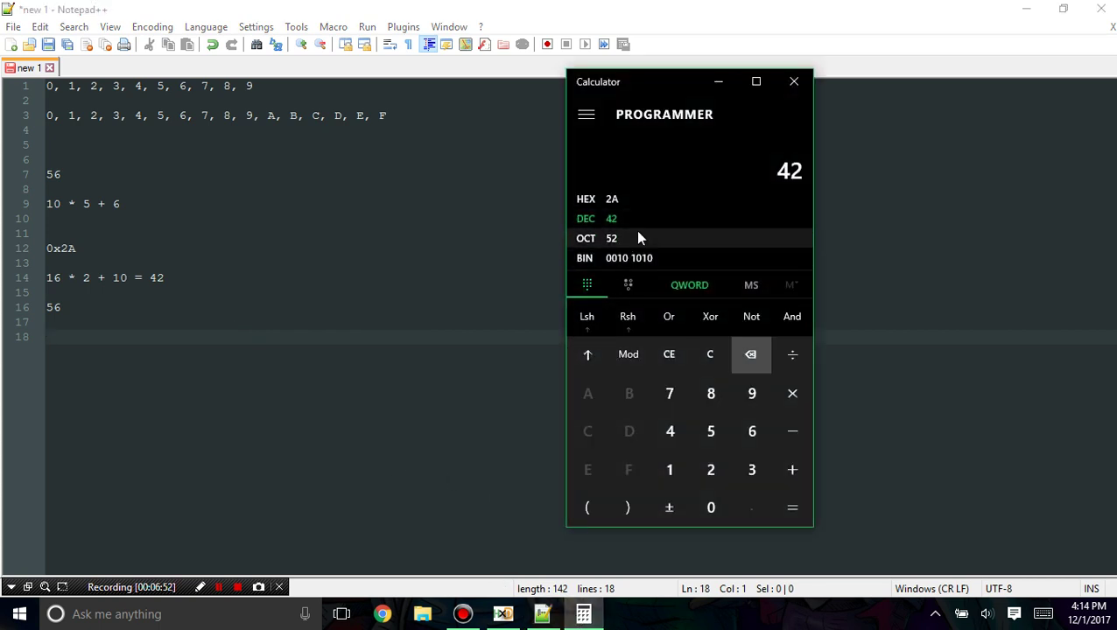
text(56)
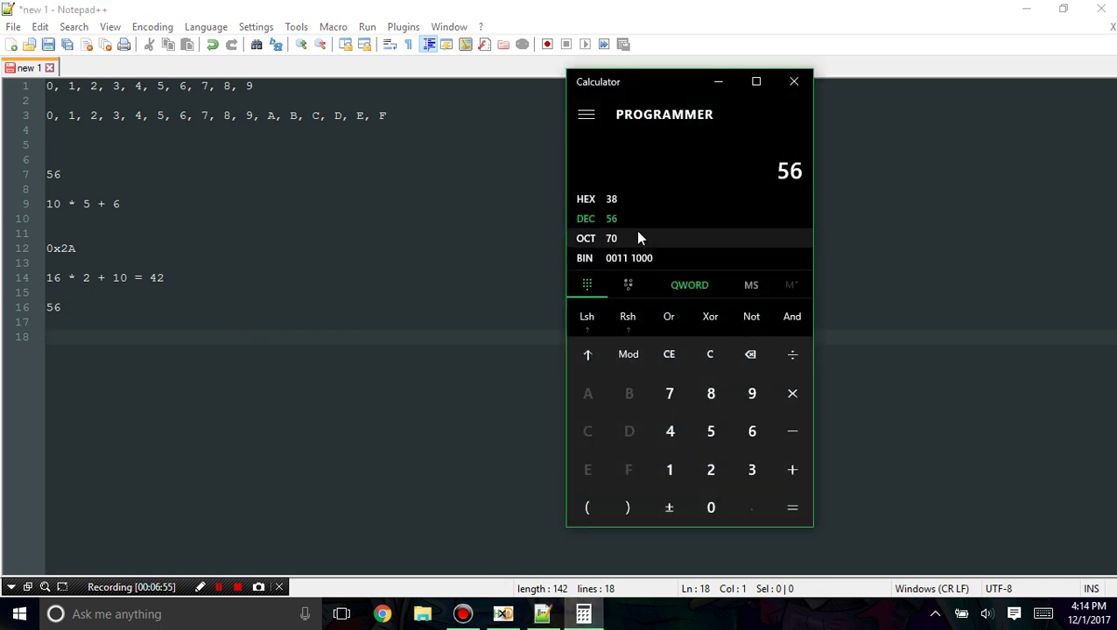
text(/16=)
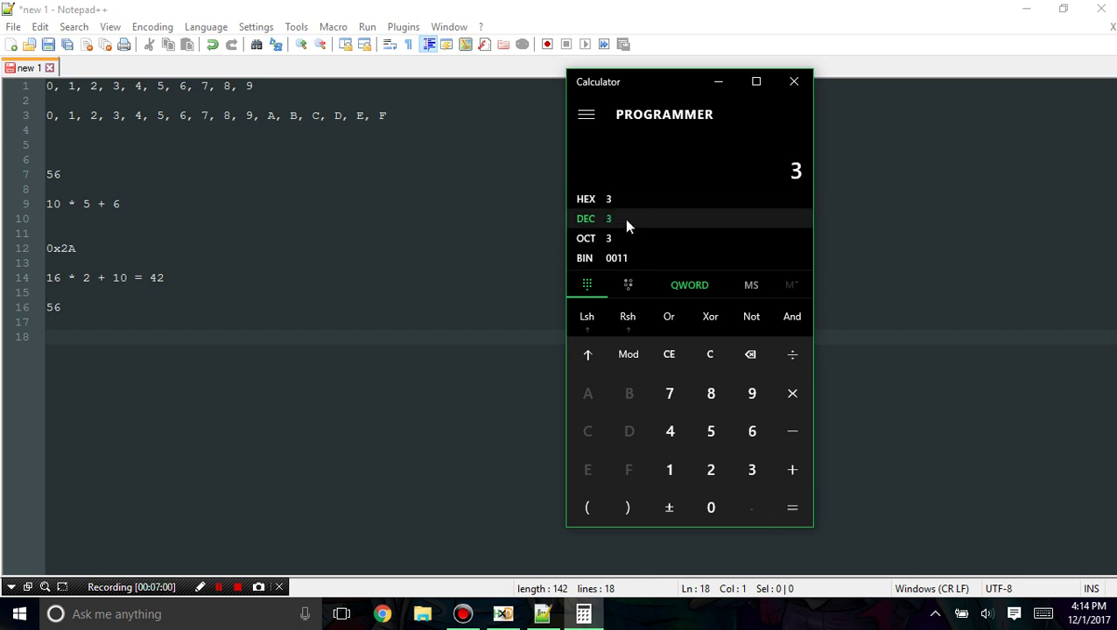
click(115, 338)
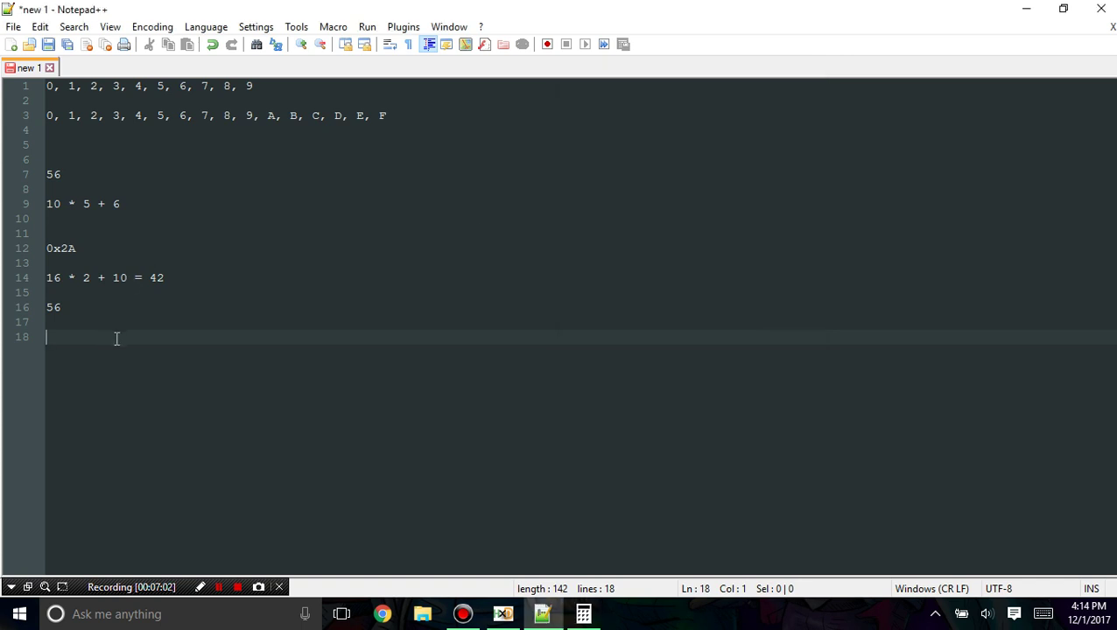
text(3)
key(BackSpace)
click(587, 616)
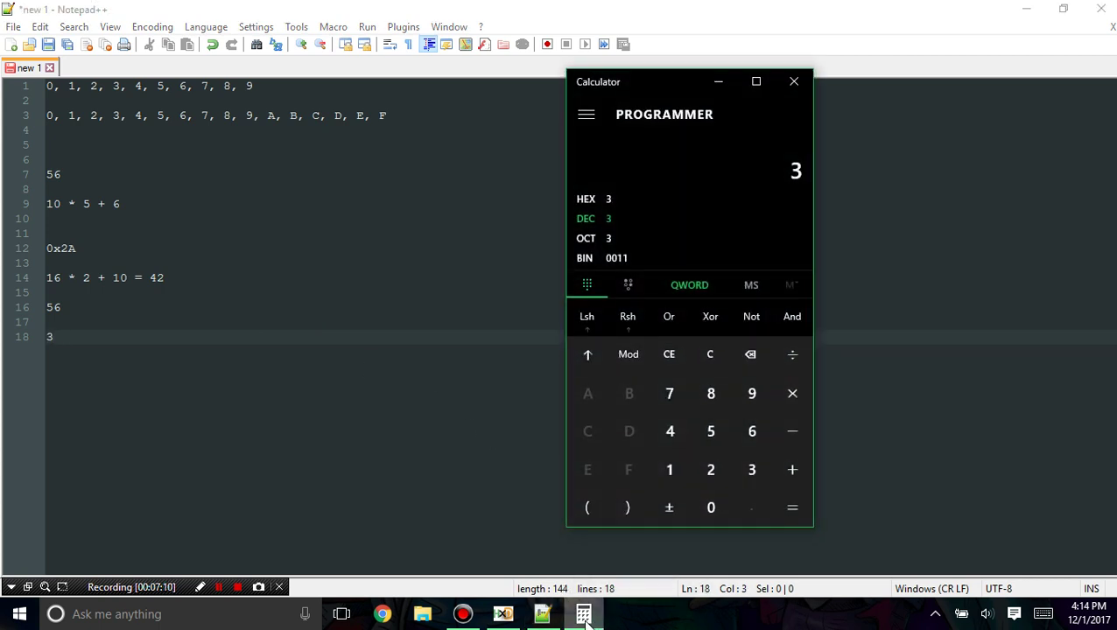
click(583, 614)
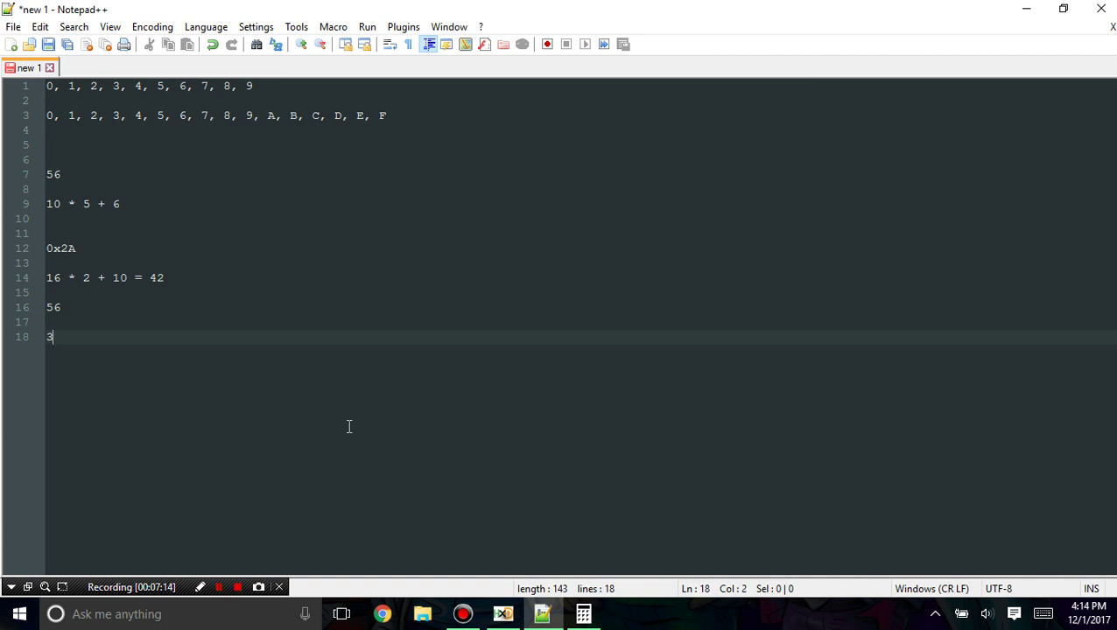
text(0 =)
key(BackSpace)
key(BackSpace)
key(BackSpace)
key(BackSpace)
text(+)
key(BackSpace)
key(BackSpace)
Step: Switch to Calculator and multiply the quotient 3 by 16
click(583, 613)
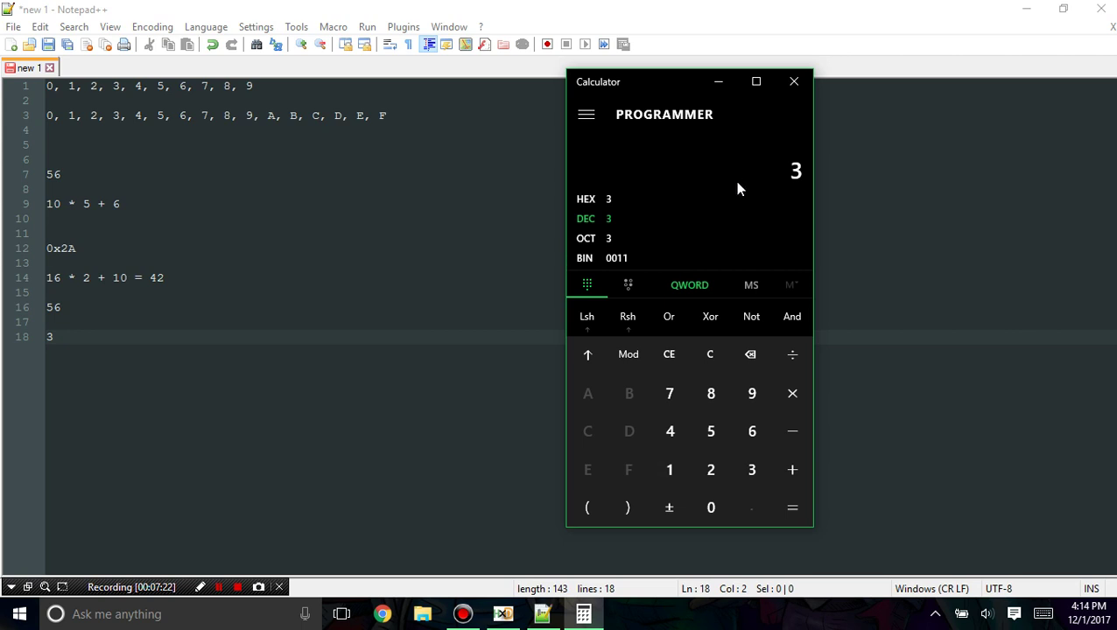
key(BackSpace)
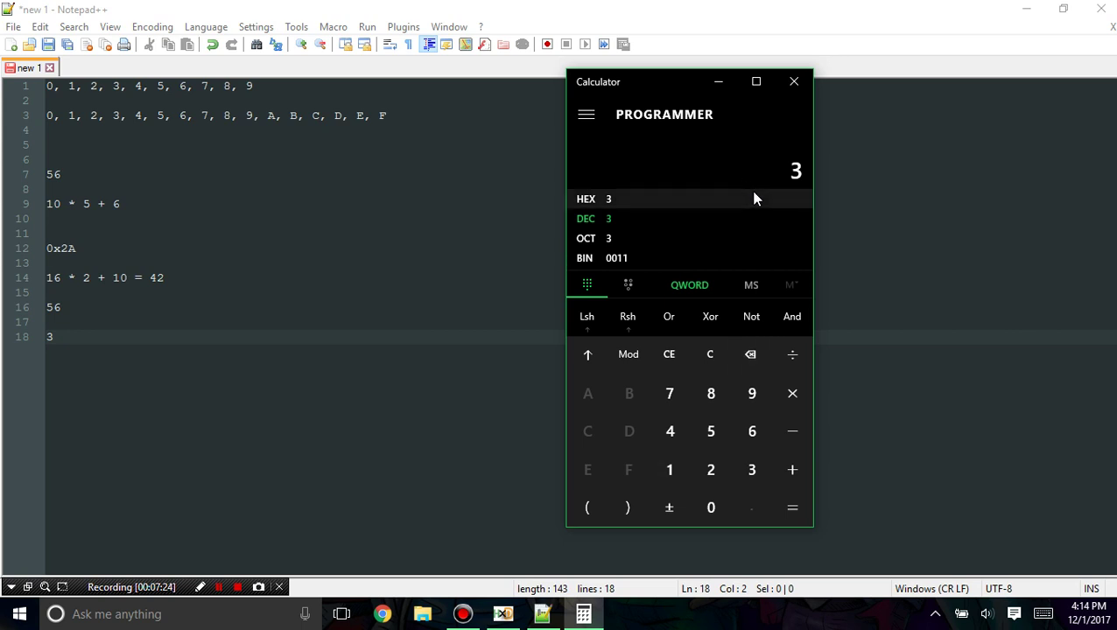
text(*16)
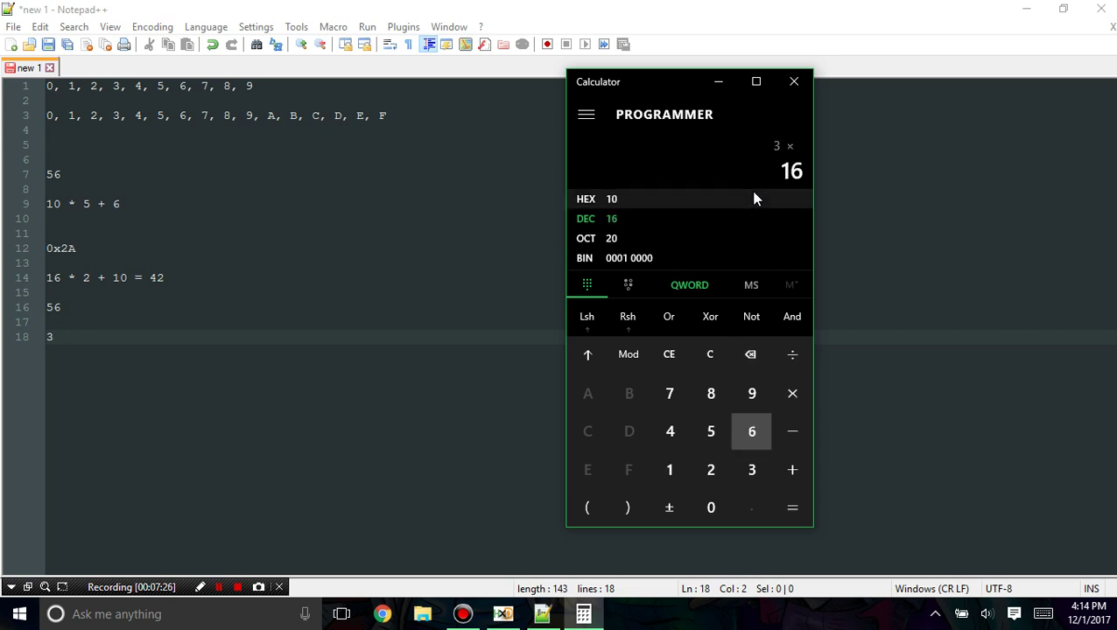
key(Return)
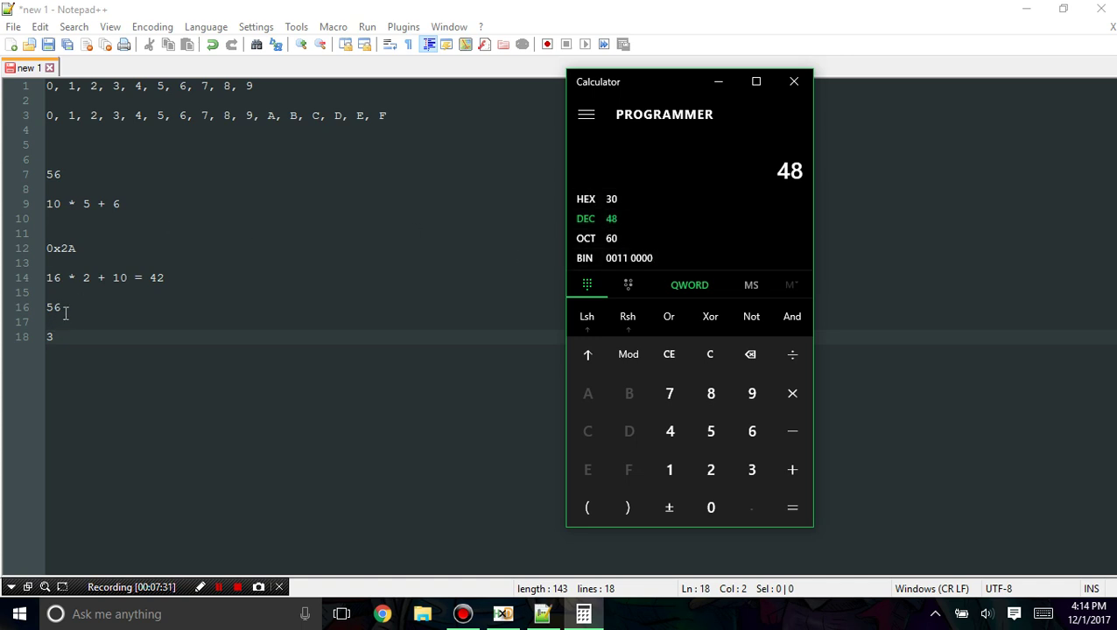
Step: Subtract 48 from 56 to get the remainder of the division
key(5)
key(6)
key(minus)
key(4)
key(8)
key(Return)
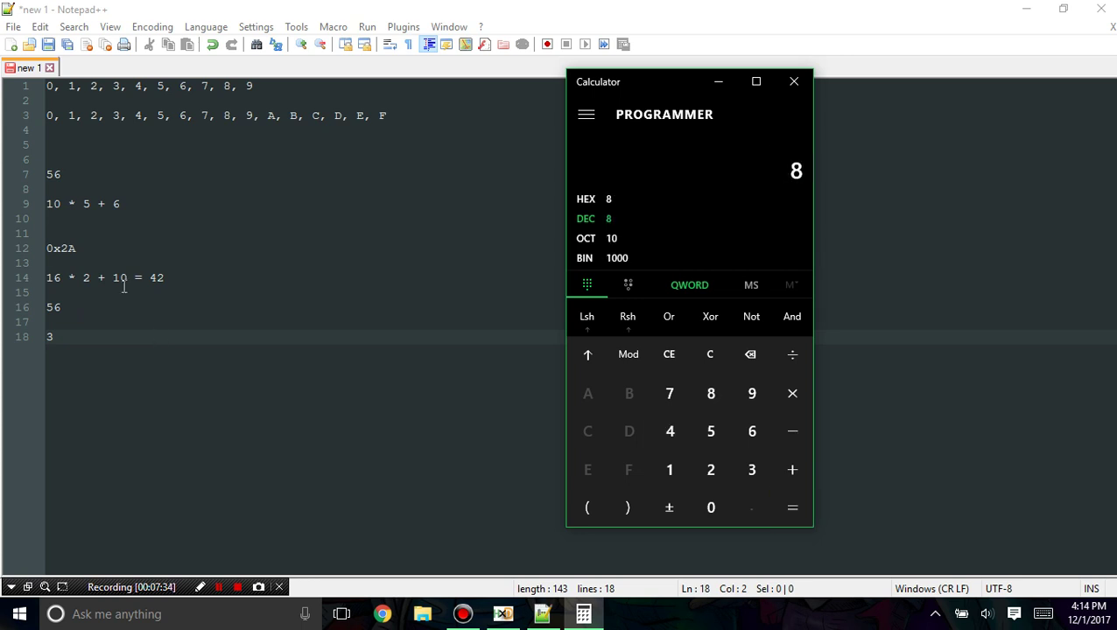
Step: Add 8 after the 3 on line 18 in Notepad++ and prefix the number with 0x to make 0x38
click(90, 335)
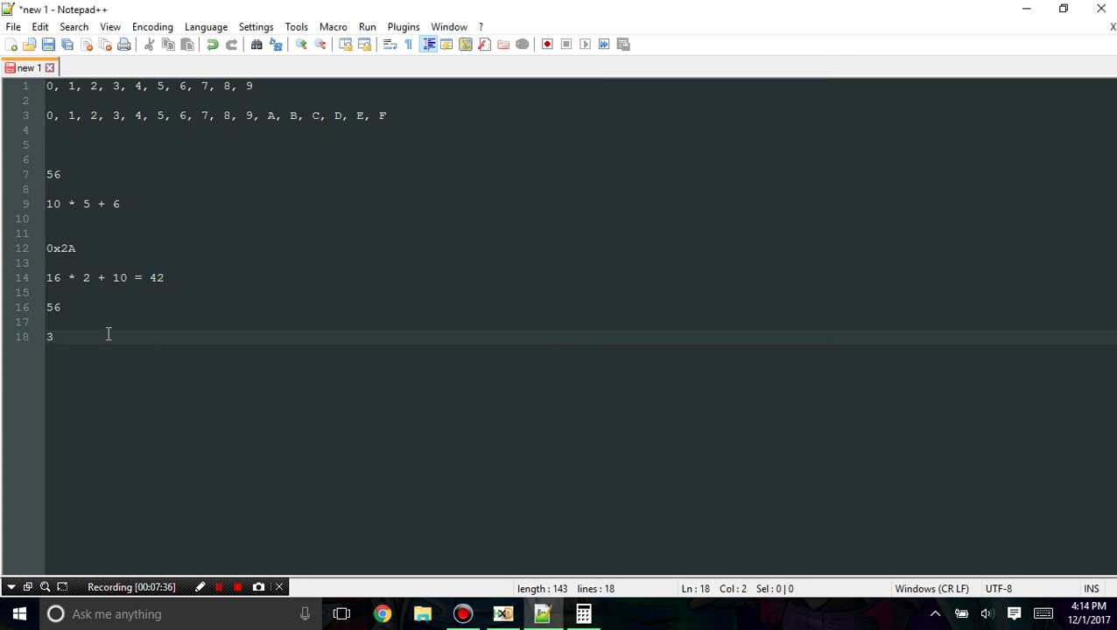
text(8)
drag(66, 336, 49, 337)
click(48, 334)
text(0x)
key(Escape)
key(Up)
Step: Switch to Calculator and enter 38 in hexadecimal to check its decimal equivalent
click(582, 613)
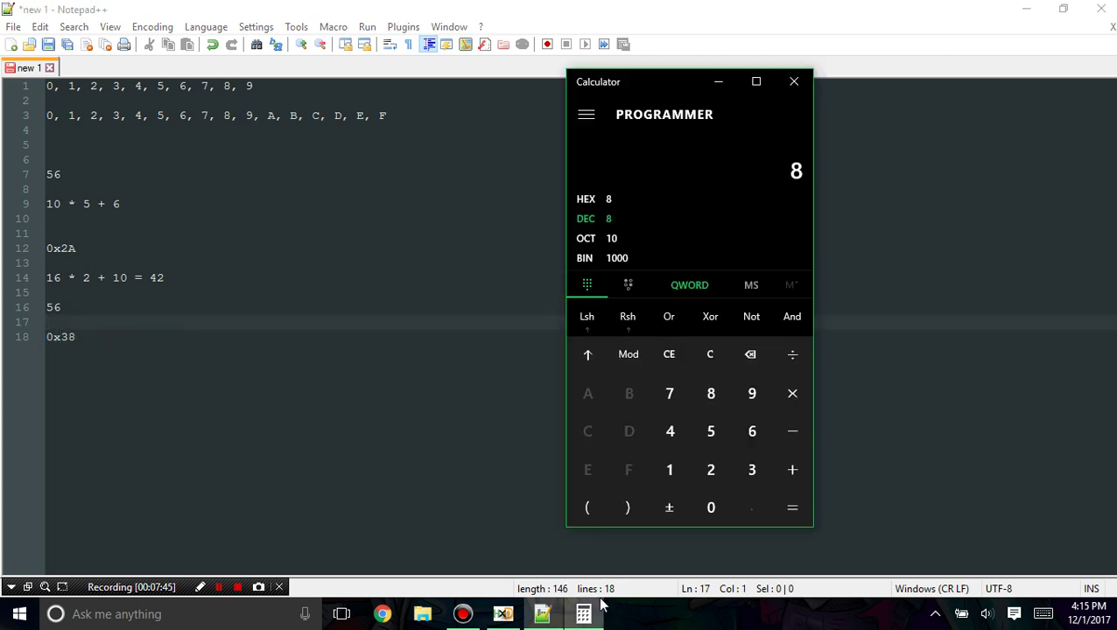
click(625, 200)
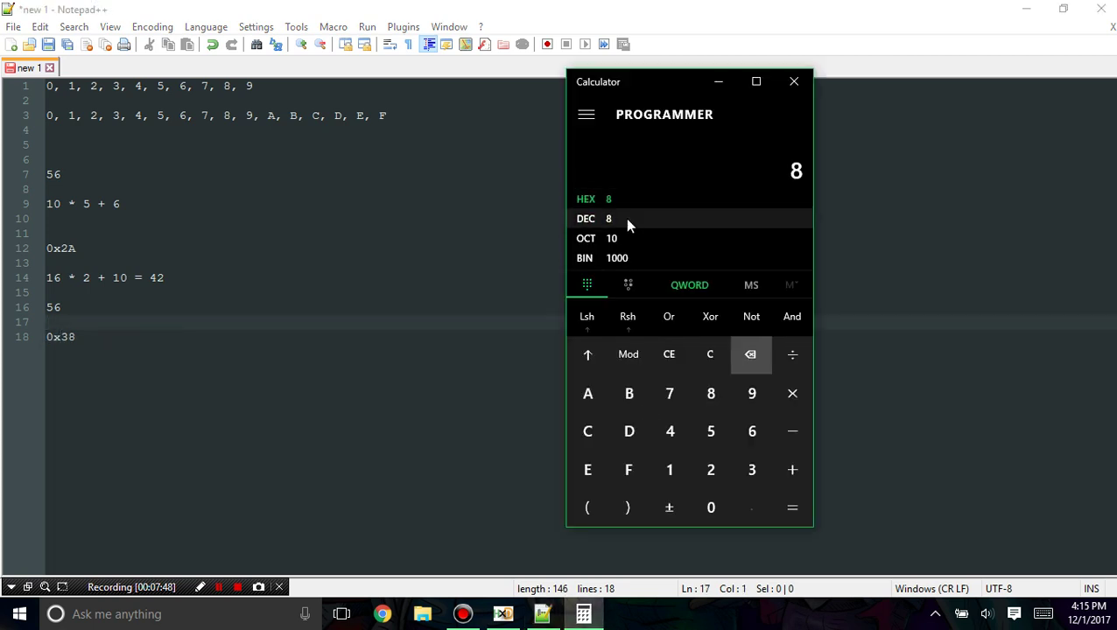
text(38)
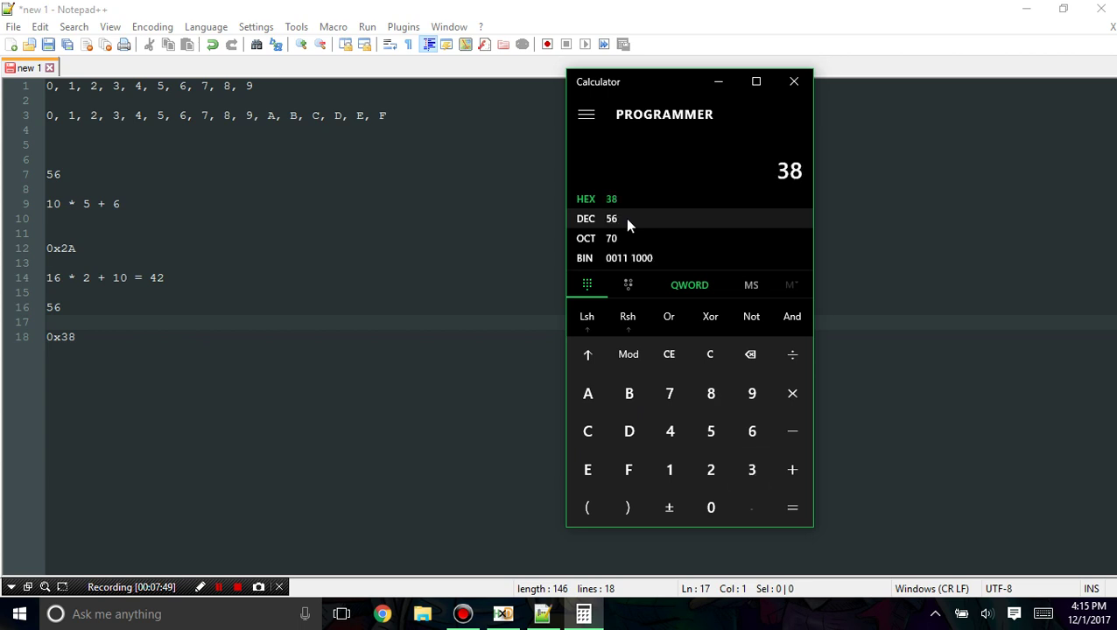
Step: Switch the hexadecimal 38 to its decimal form and close Calculator
click(628, 223)
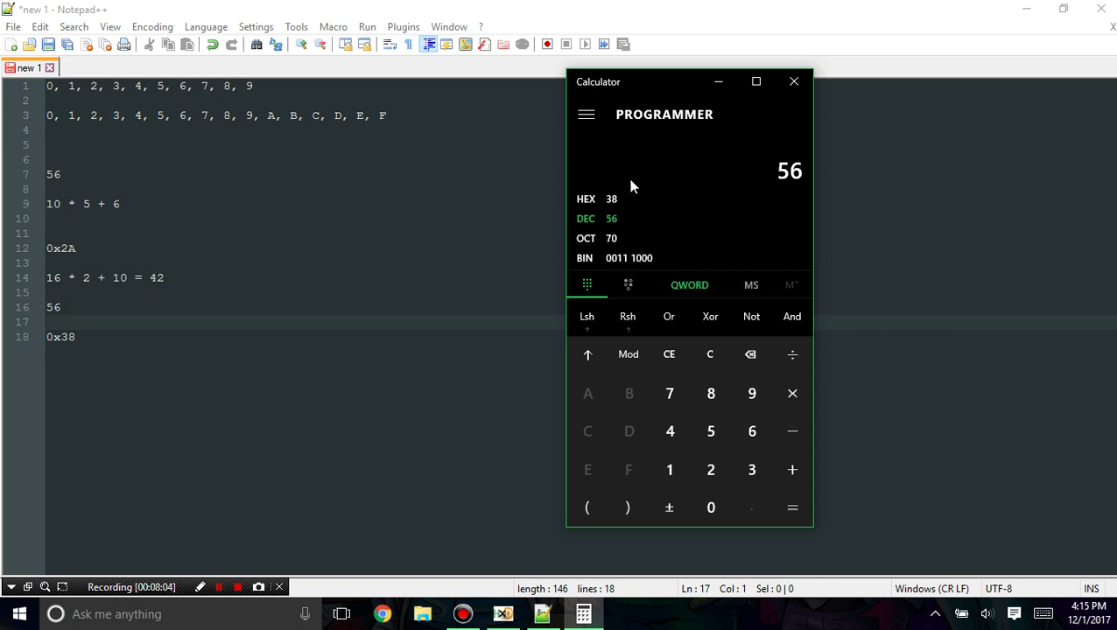
click(794, 81)
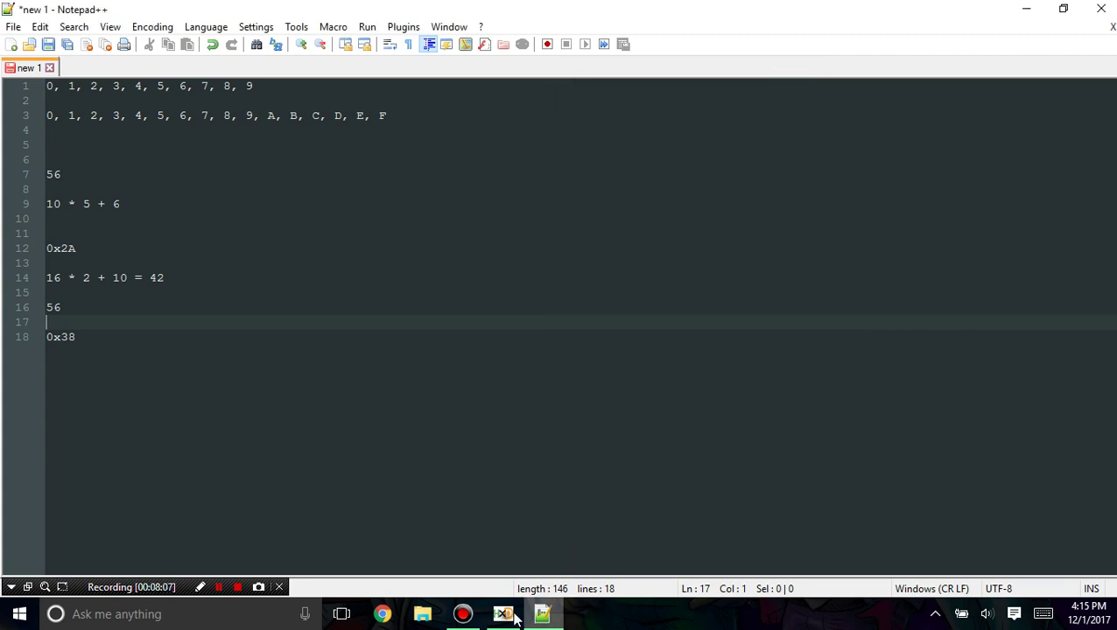
Step: Switch to HxD and examine individual bytes of CharacterSelect.wav, highlighting those in columns 00 and 08 of row 00000010
click(506, 615)
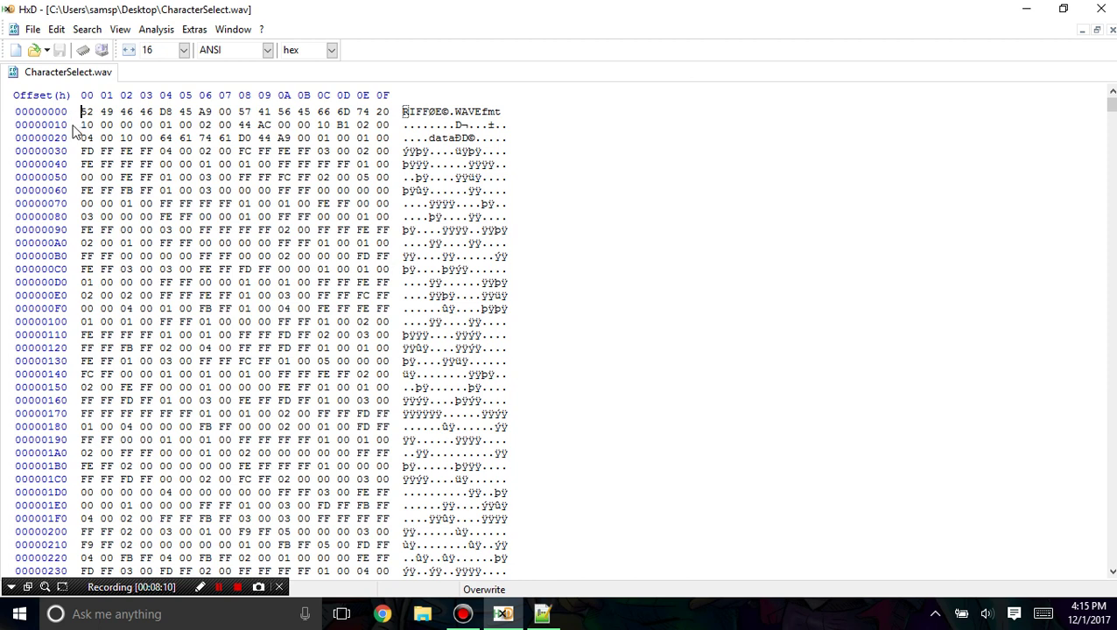
drag(82, 125, 92, 124)
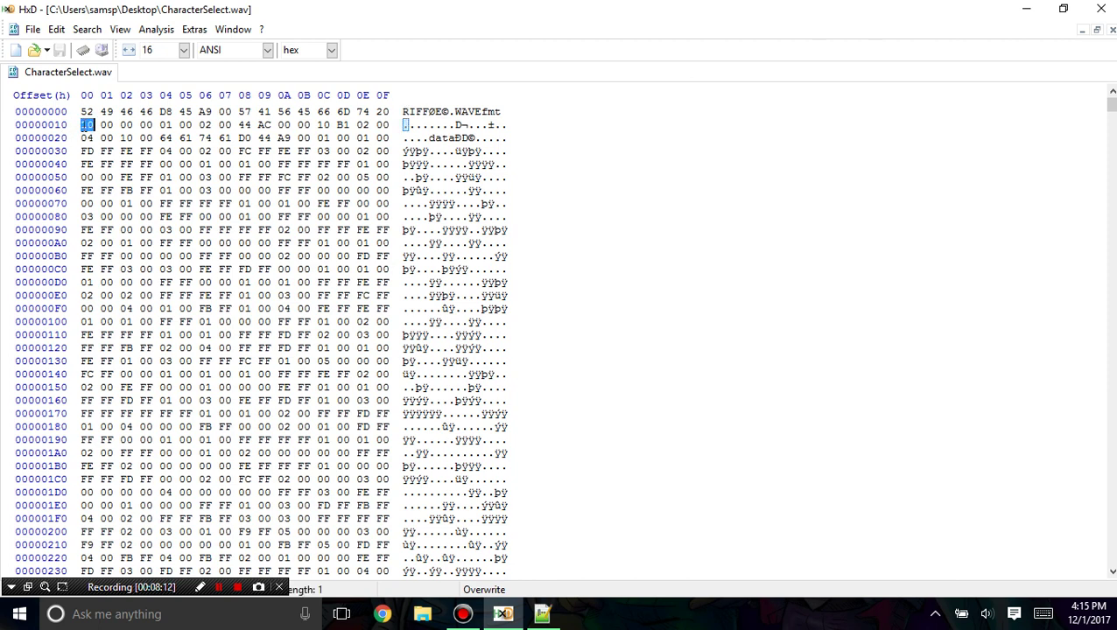
click(87, 126)
drag(239, 124, 252, 124)
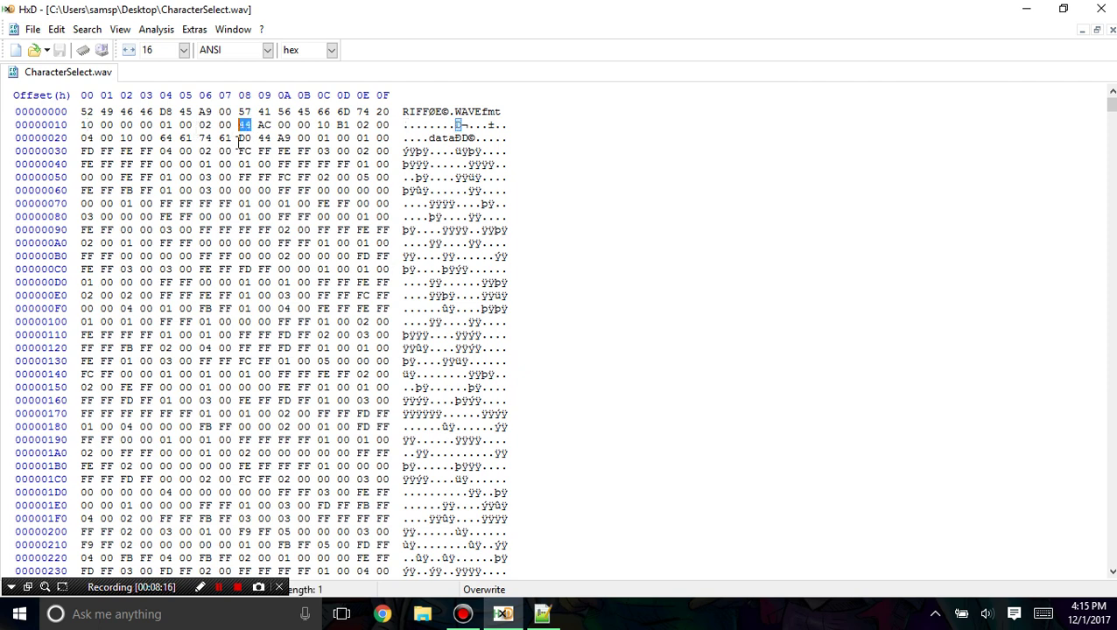
click(278, 165)
mouse_move(150, 589)
mouse_down()
mouse_move(229, 522)
mouse_move(175, 545)
mouse_move(145, 592)
mouse_up()
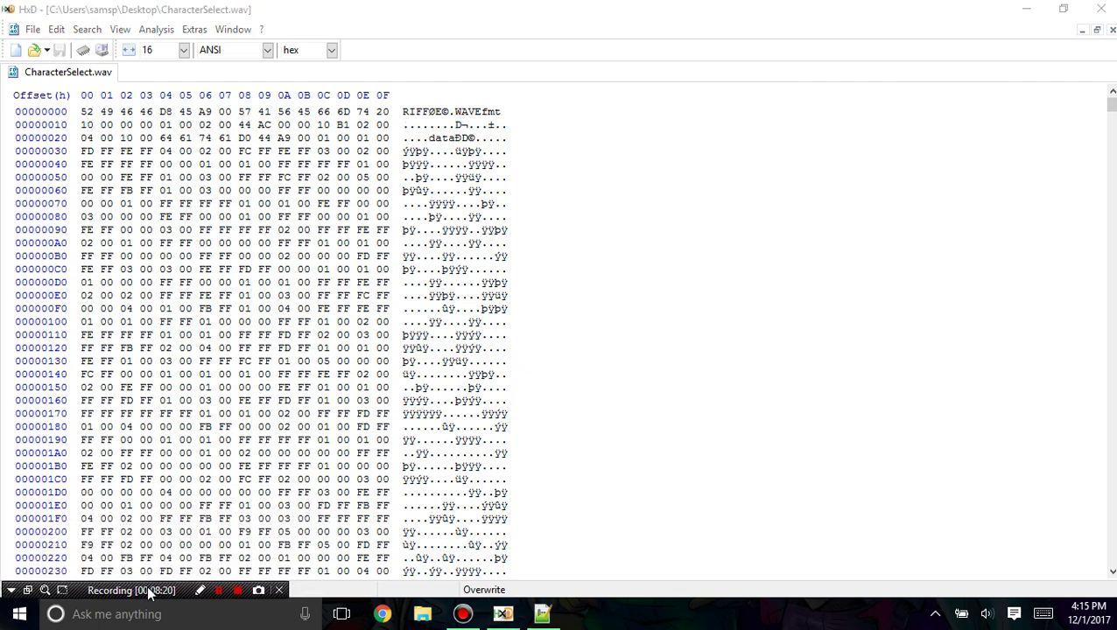
click(205, 166)
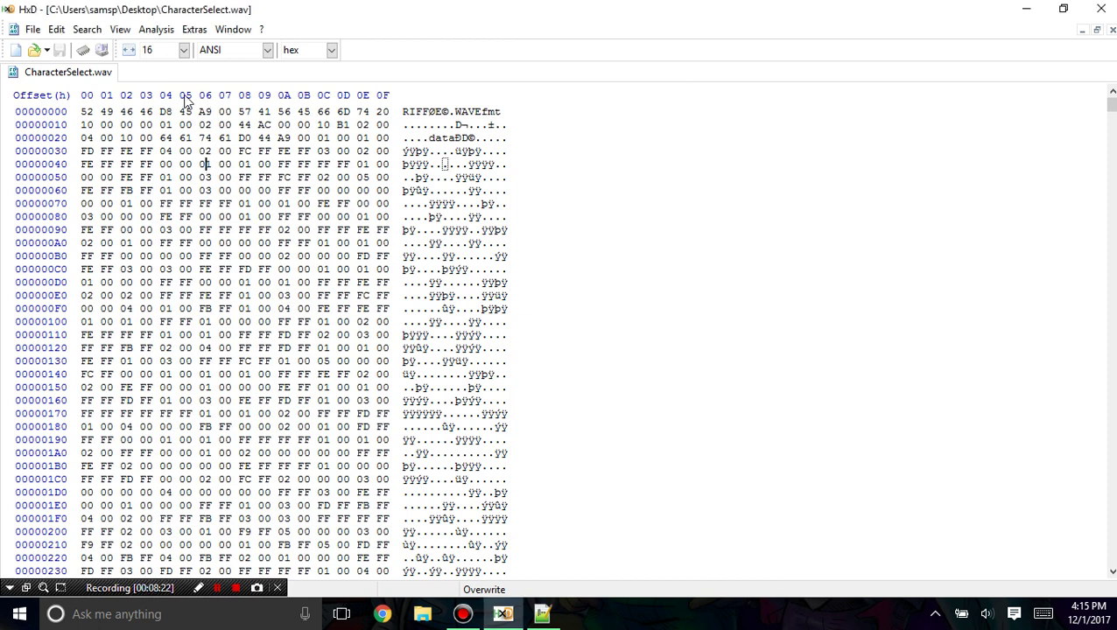
click(142, 111)
click(87, 111)
Step: Display the file offsets in octal, and after that in decimal
click(332, 50)
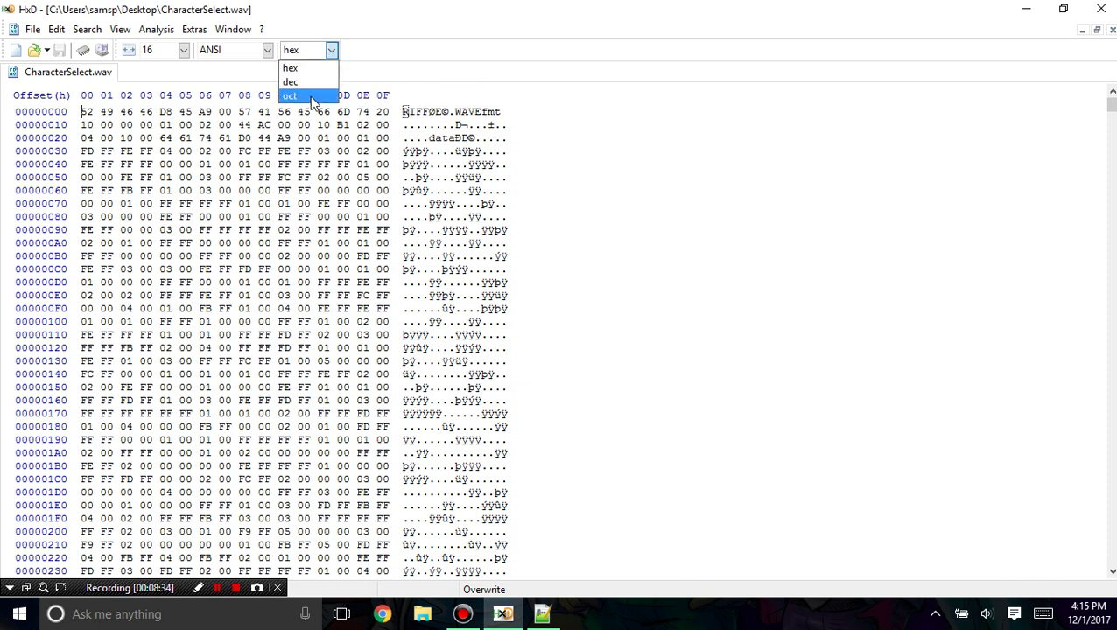
click(310, 95)
click(321, 54)
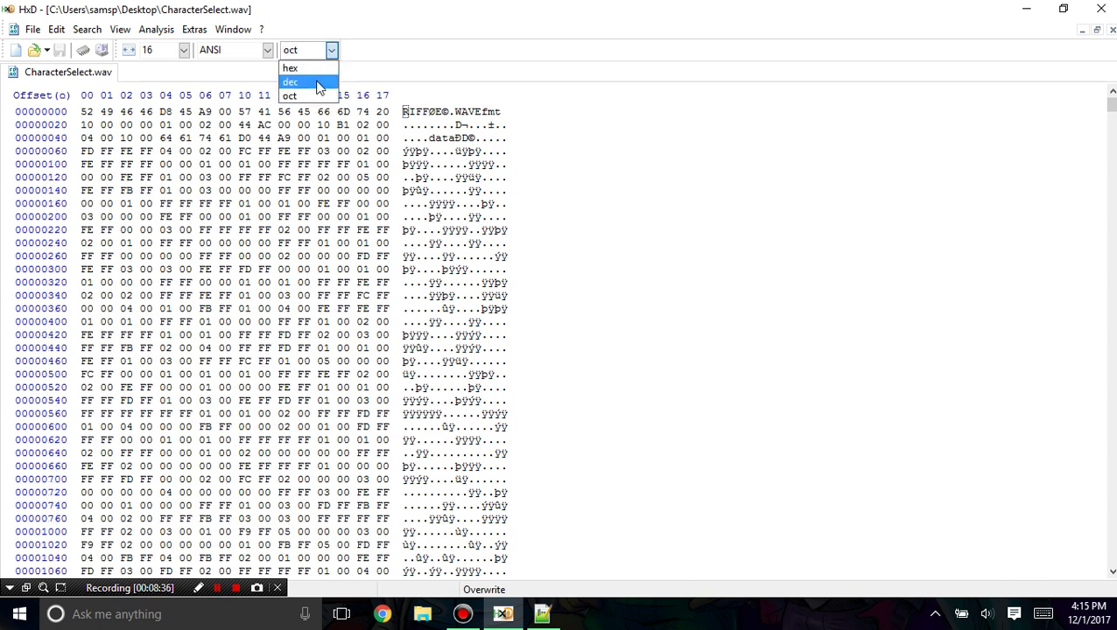
click(317, 82)
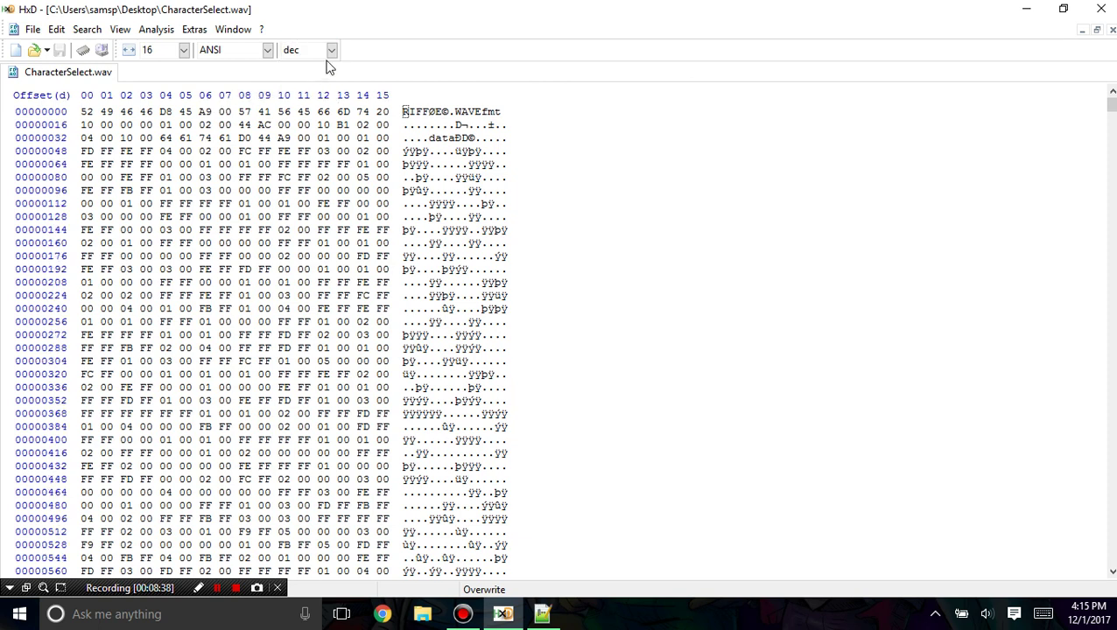
Step: Set the offset base back to hex
click(332, 53)
click(332, 54)
click(331, 55)
click(321, 56)
click(322, 56)
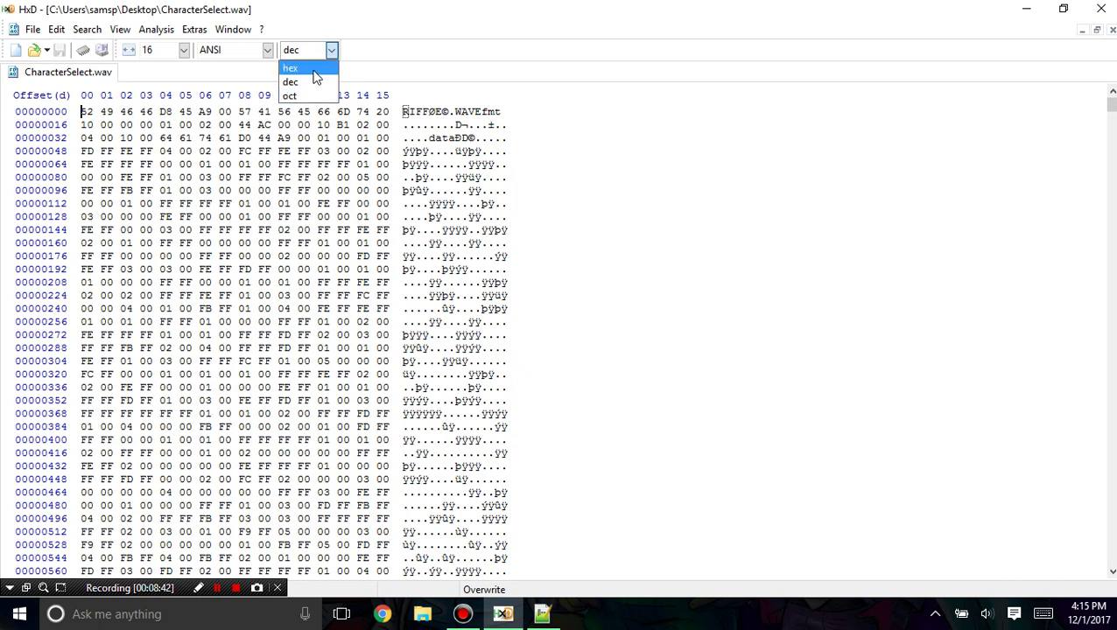
click(313, 70)
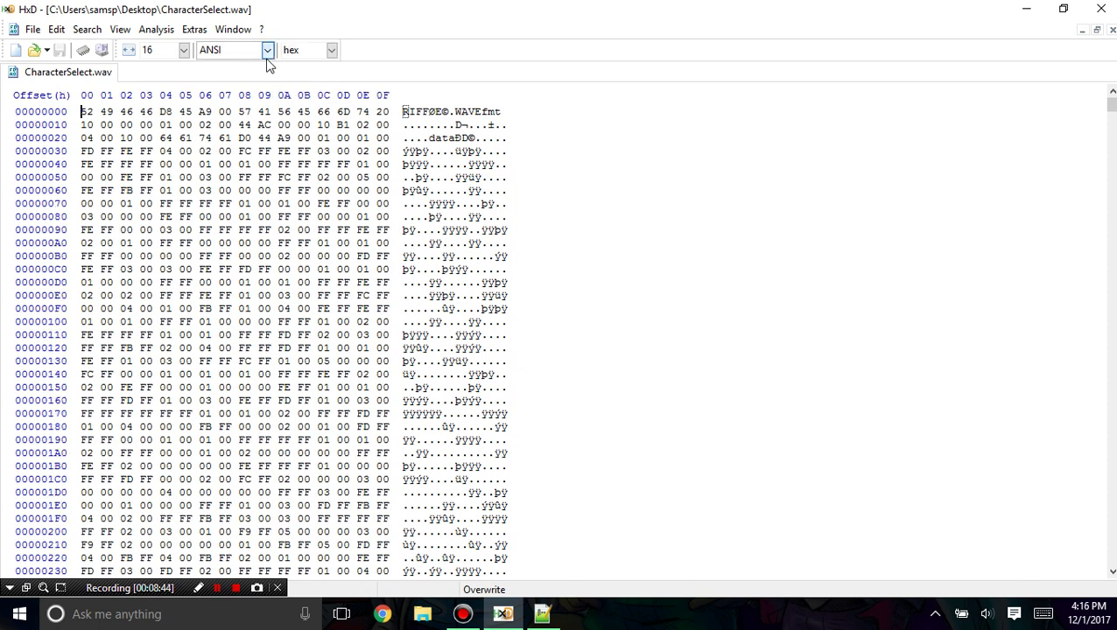
click(267, 55)
click(264, 68)
click(122, 31)
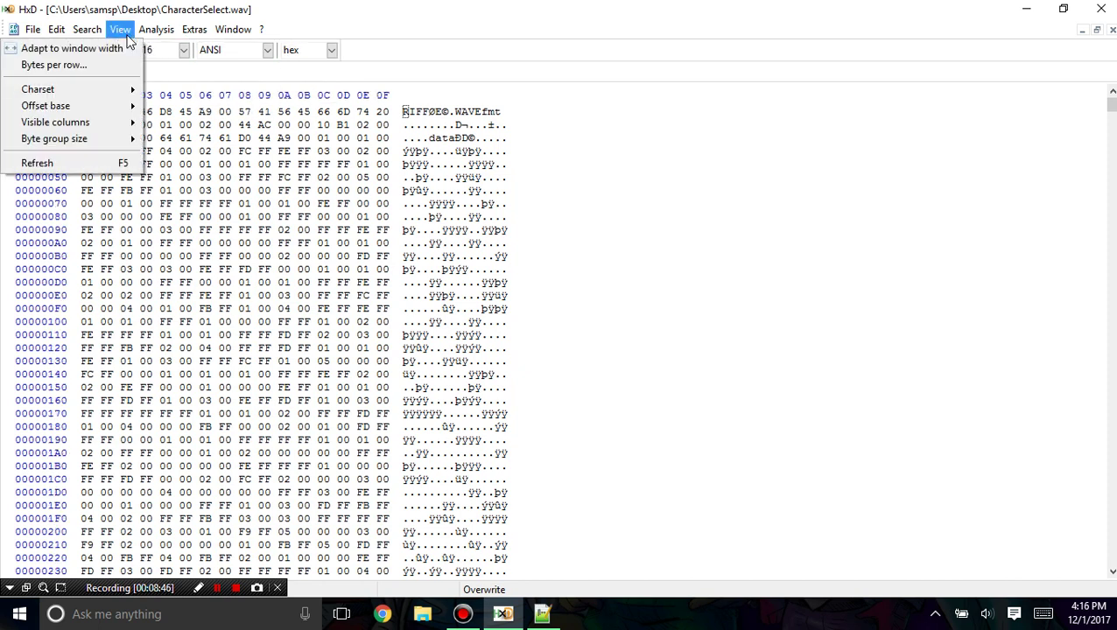
click(125, 33)
Step: Show the offsets in decimal once more, and return the offset base to hex
click(309, 54)
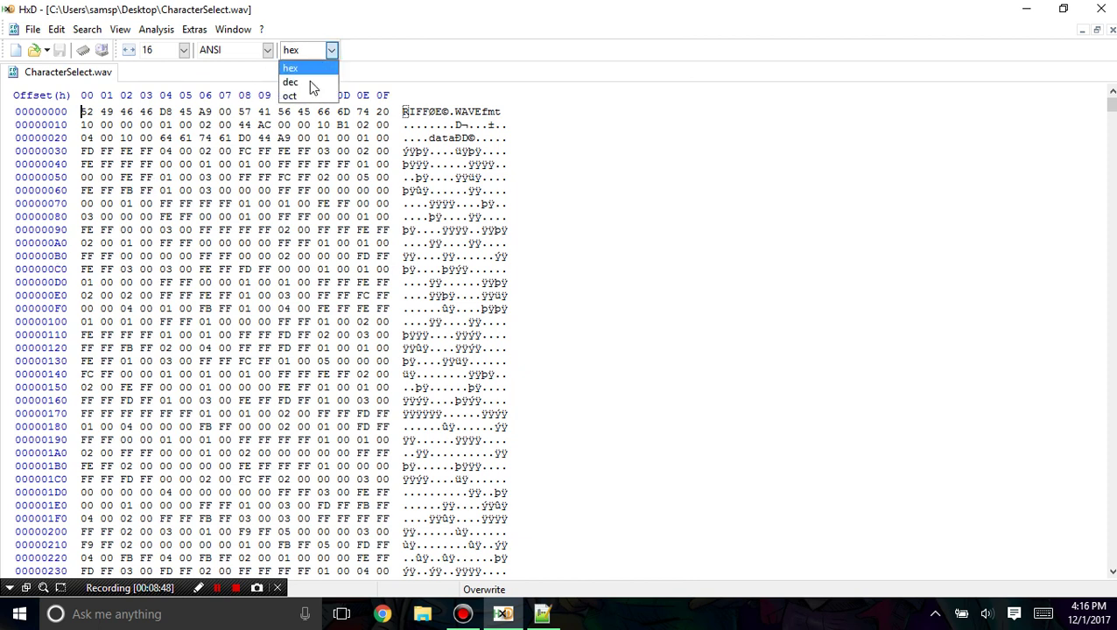
click(291, 82)
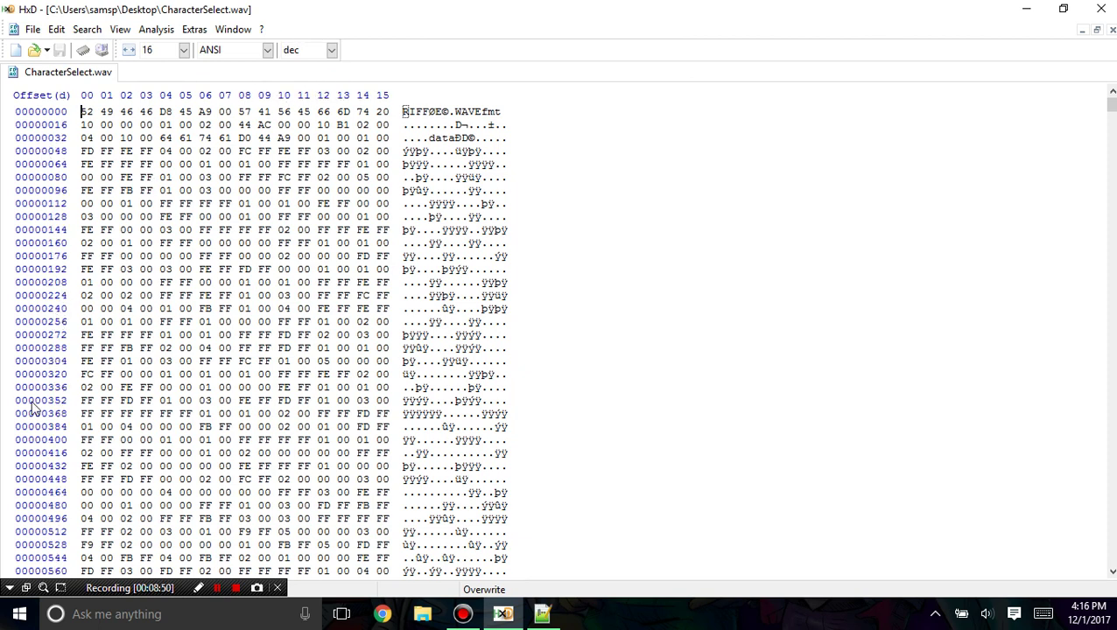
click(322, 51)
click(302, 68)
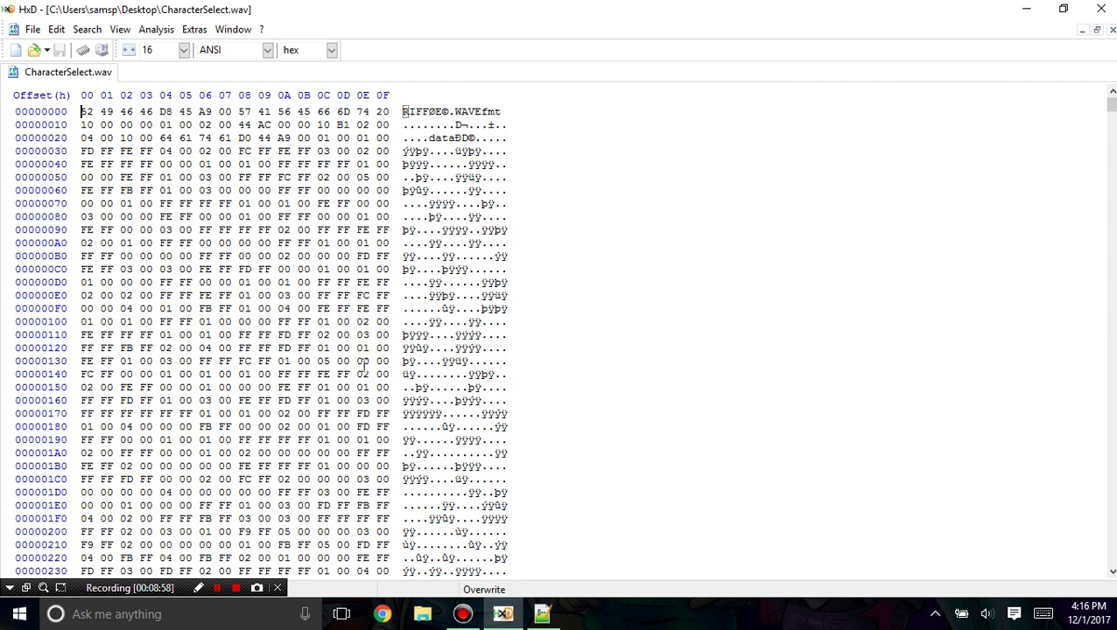
Step: Highlight single bytes as examples: column 01 of row 00000010 and column 03 of row 00000030
click(87, 112)
click(105, 125)
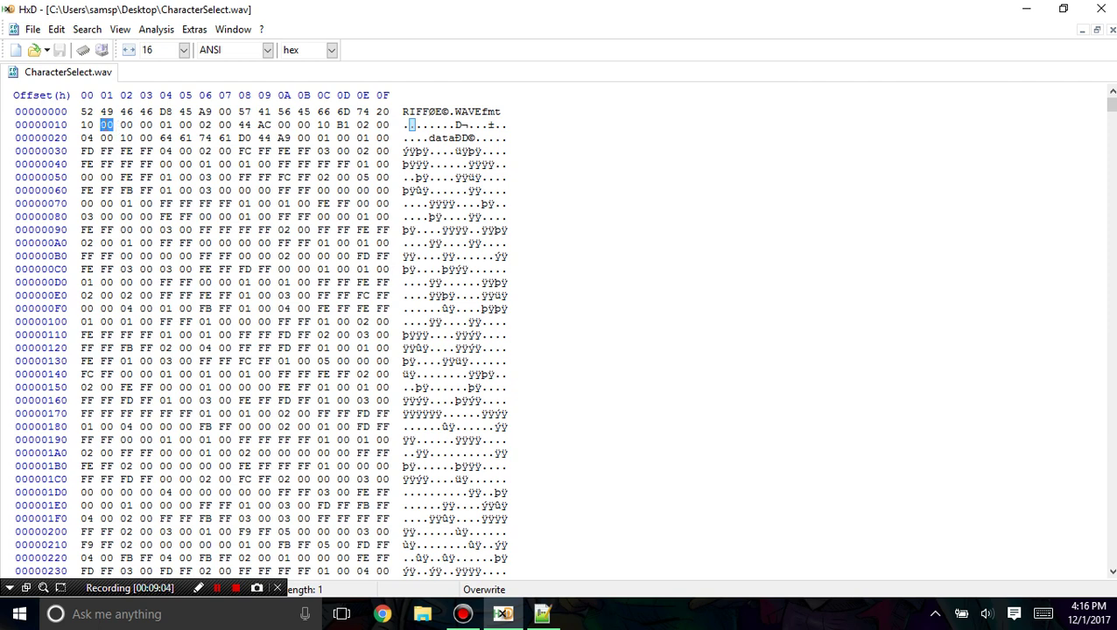
click(146, 150)
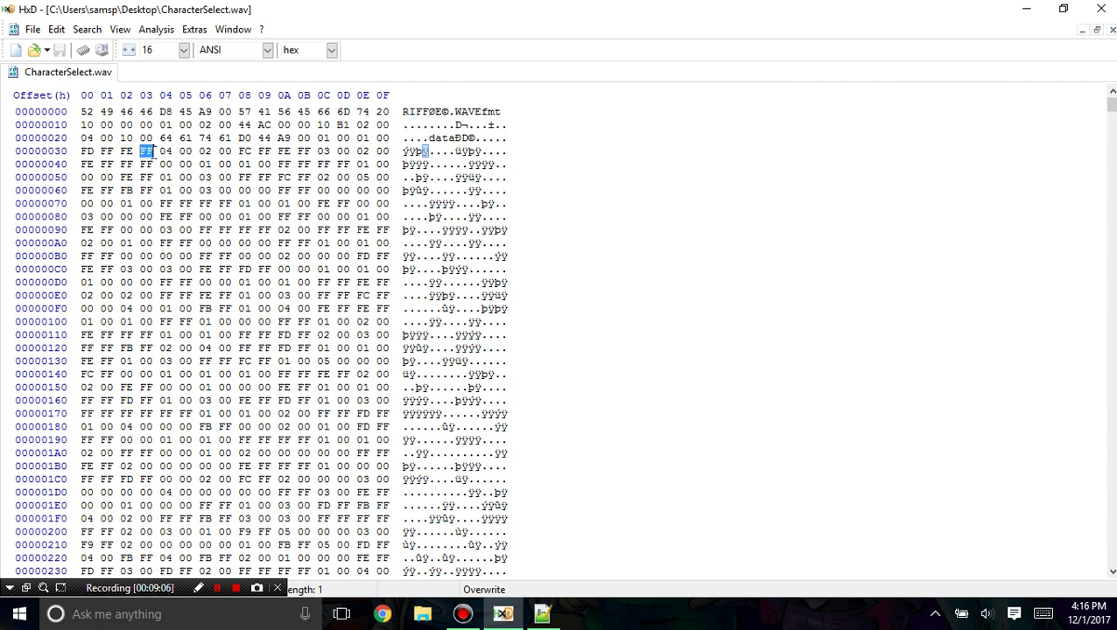
click(196, 176)
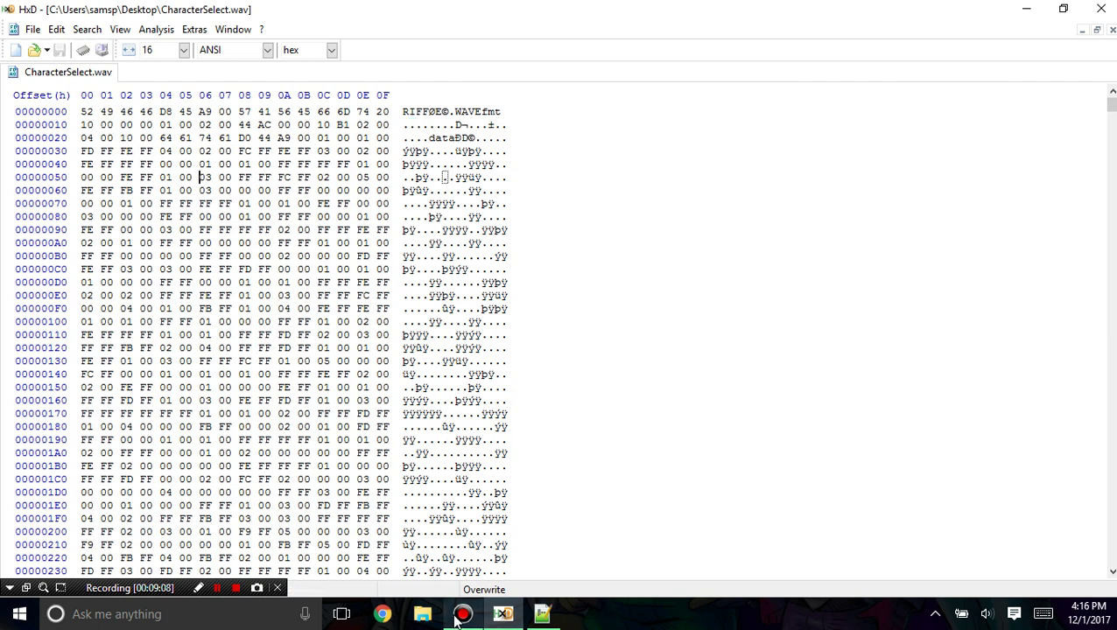
Step: Open Calculator and convert the hexadecimal value FF to decimal
click(20, 613)
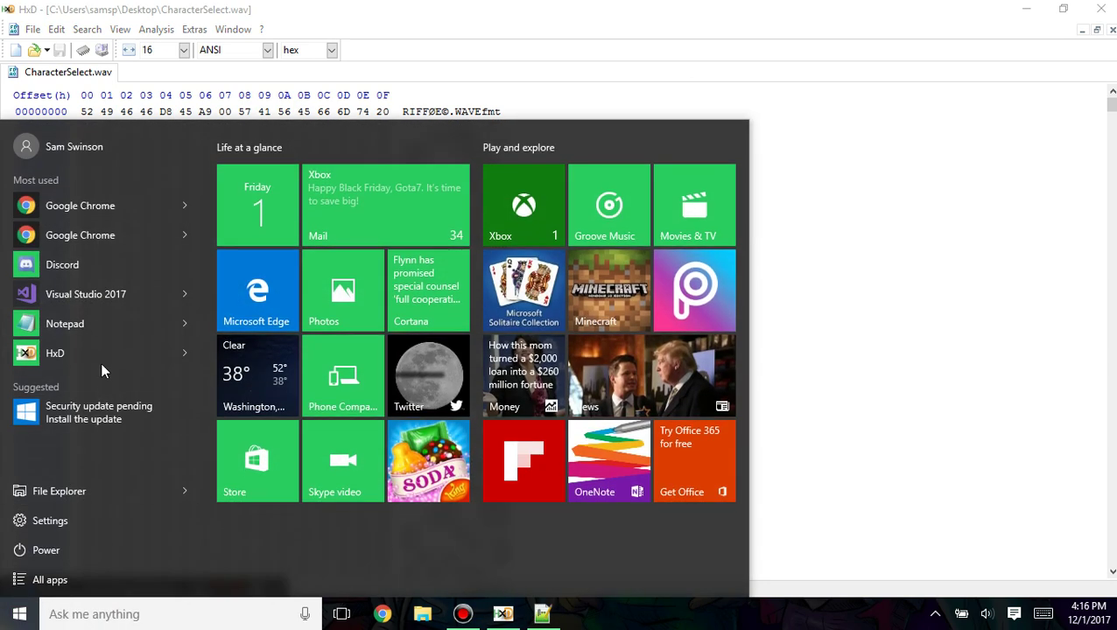
text(cal)
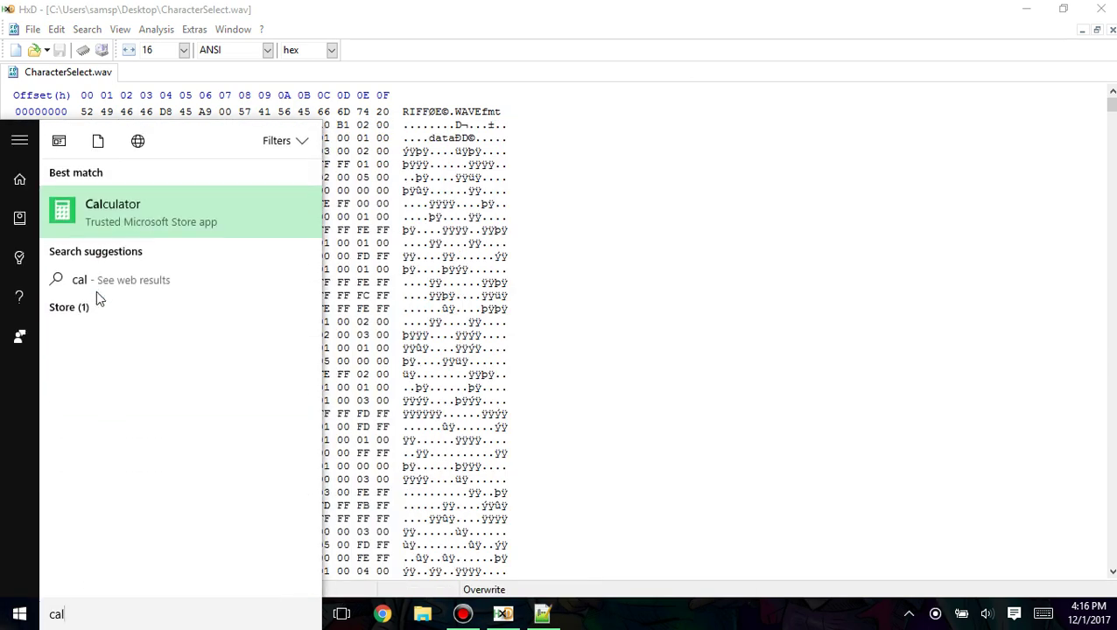
click(171, 226)
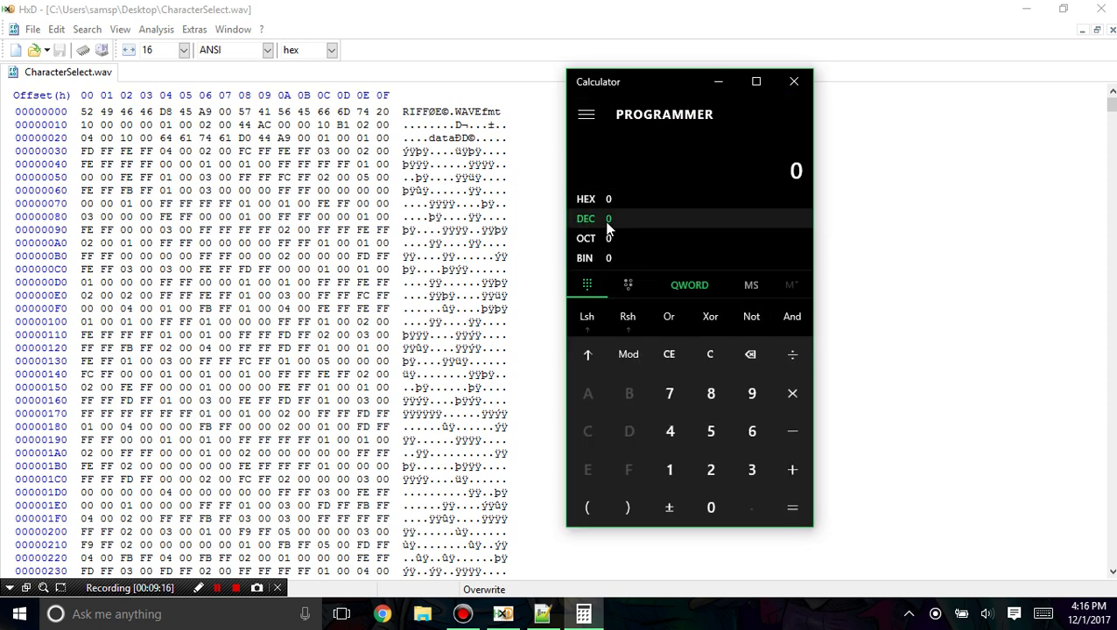
key(5)
key(BackSpace)
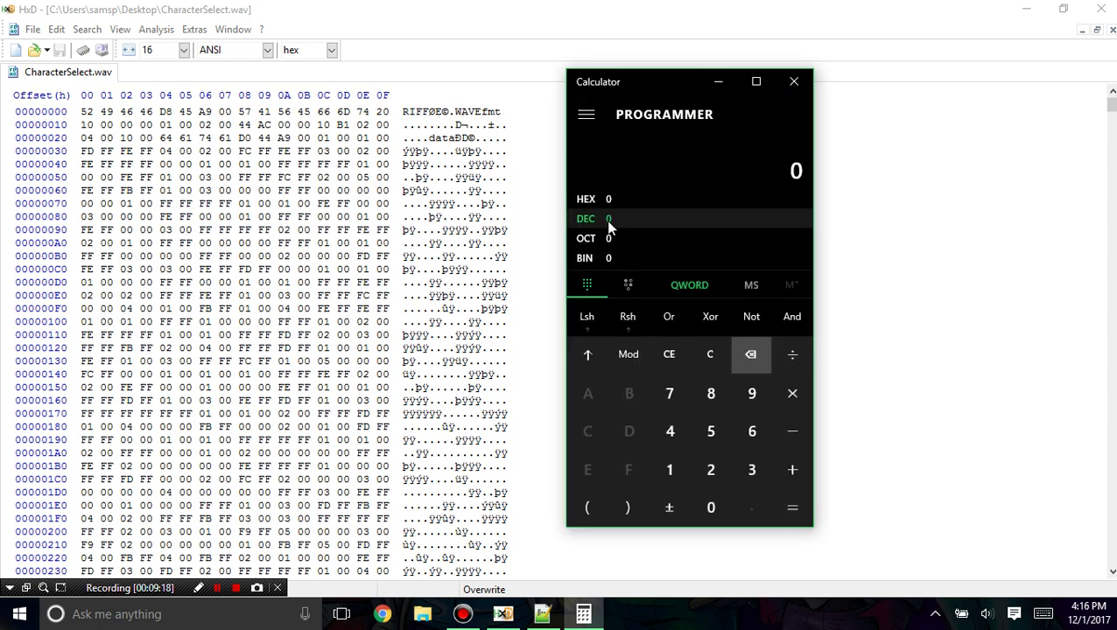
click(628, 202)
key(f)
key(f)
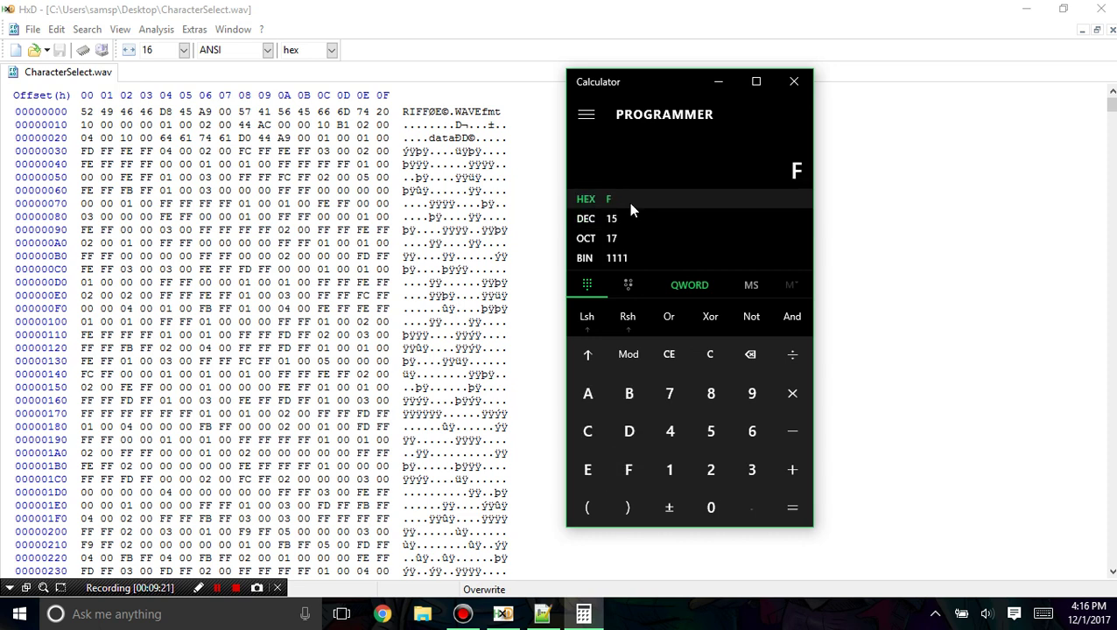
click(617, 223)
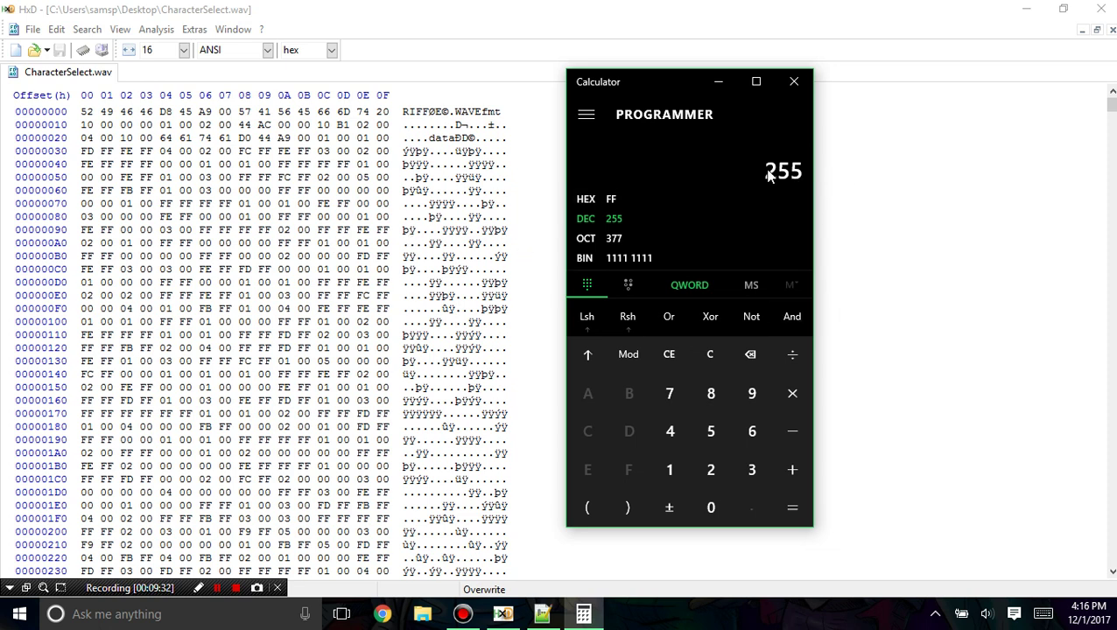
Step: Switch to HxD and highlight single bytes: the file's first byte and the one in column 02 of row 00000010
click(90, 112)
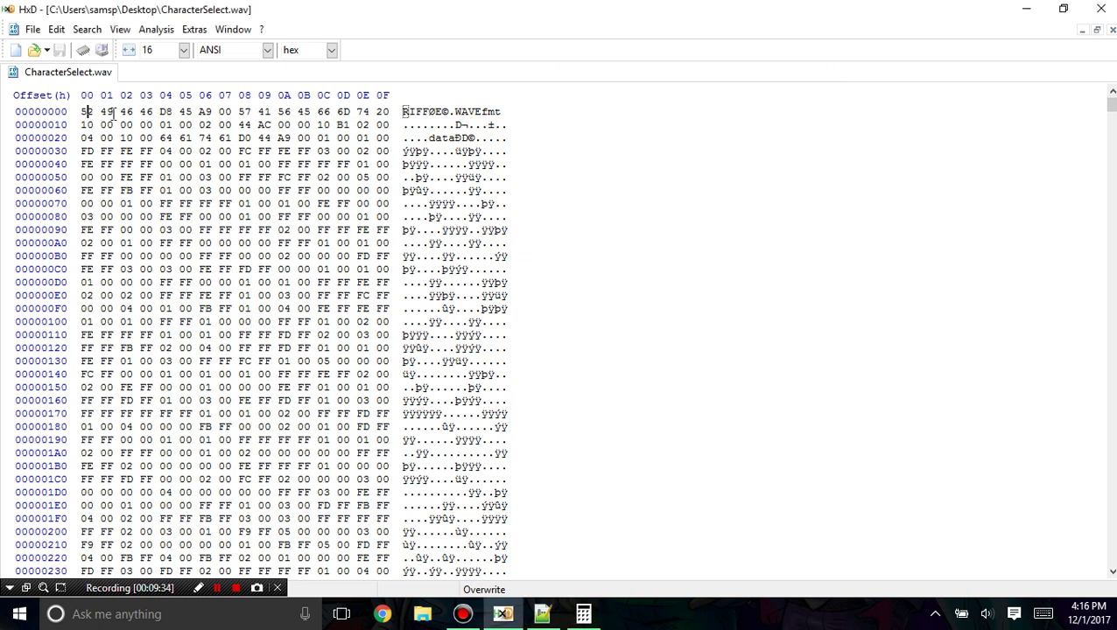
drag(91, 112, 70, 112)
click(126, 126)
drag(126, 125, 136, 125)
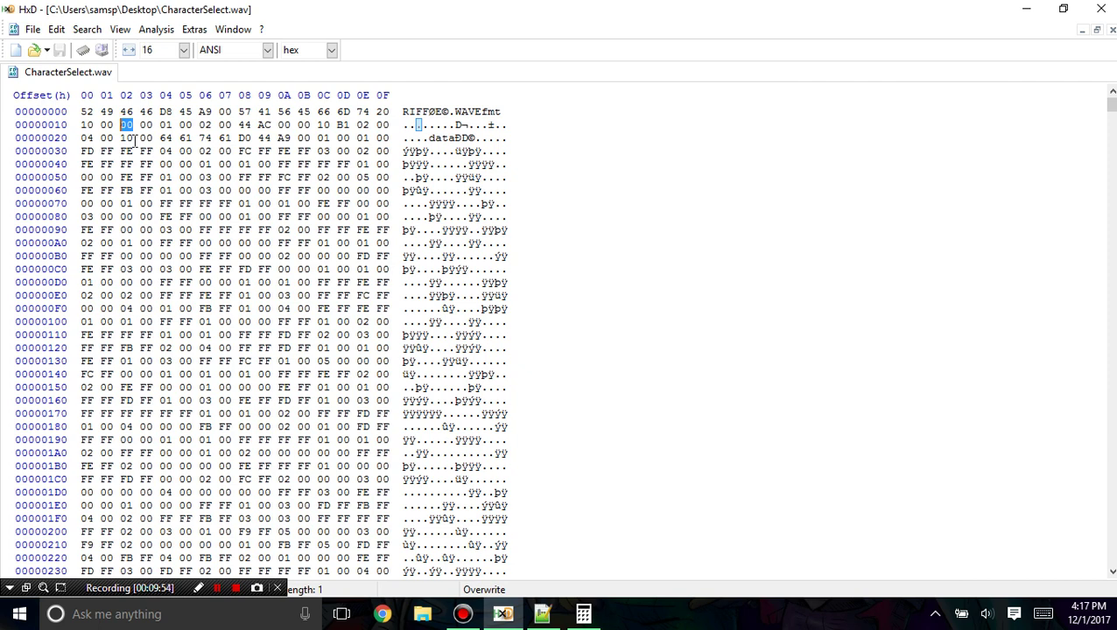
text(5)
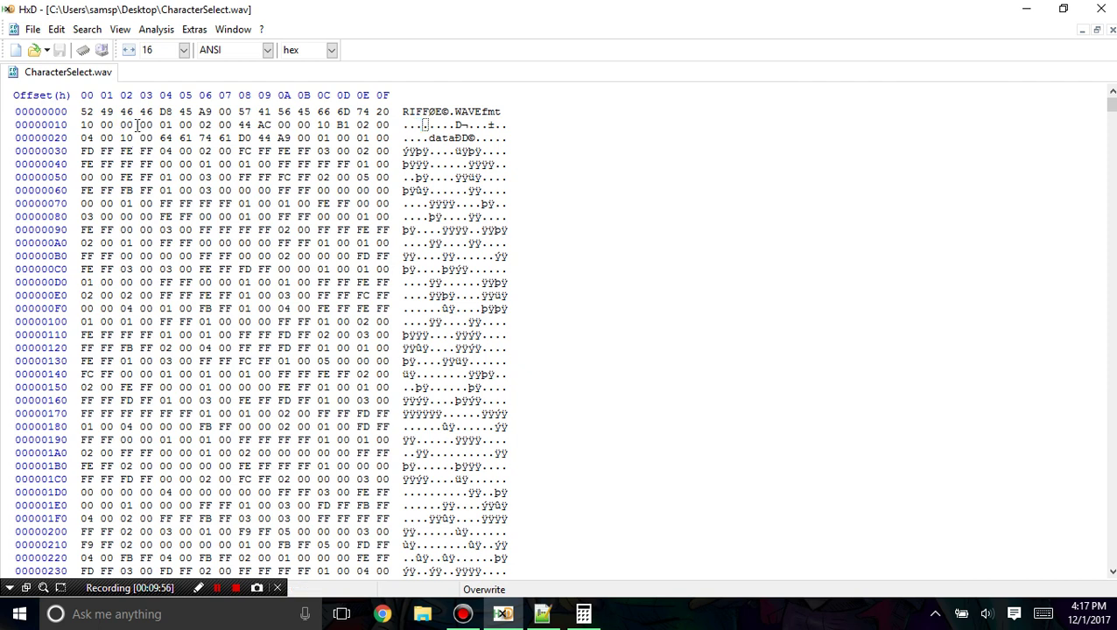
click(140, 127)
mouse_move(128, 128)
mouse_down()
mouse_move(119, 129)
mouse_move(138, 130)
mouse_up()
click(136, 129)
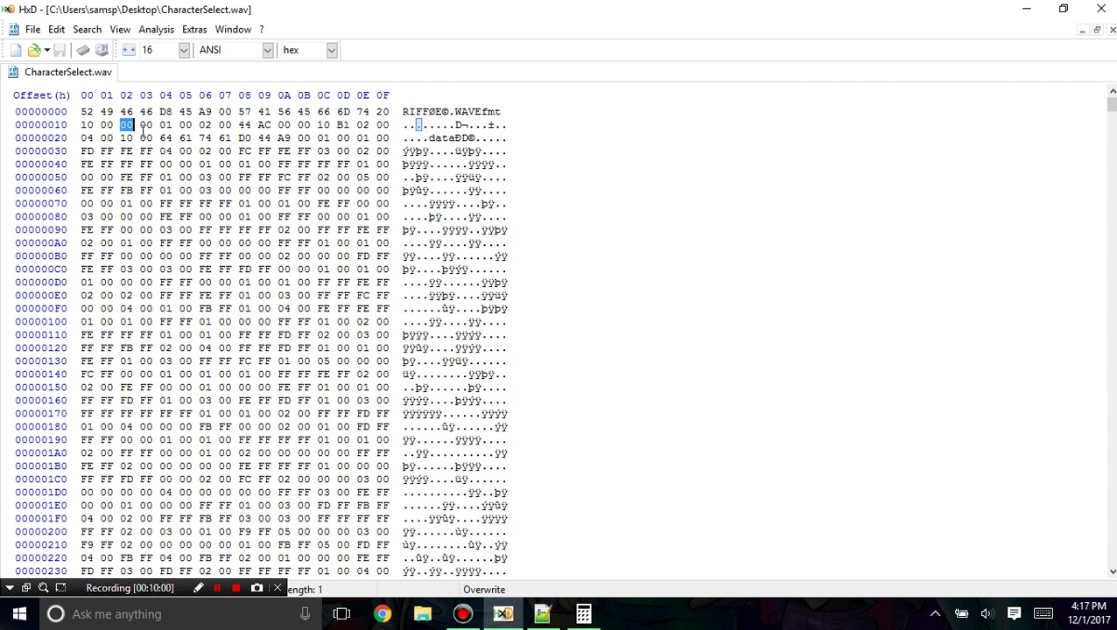
click(141, 130)
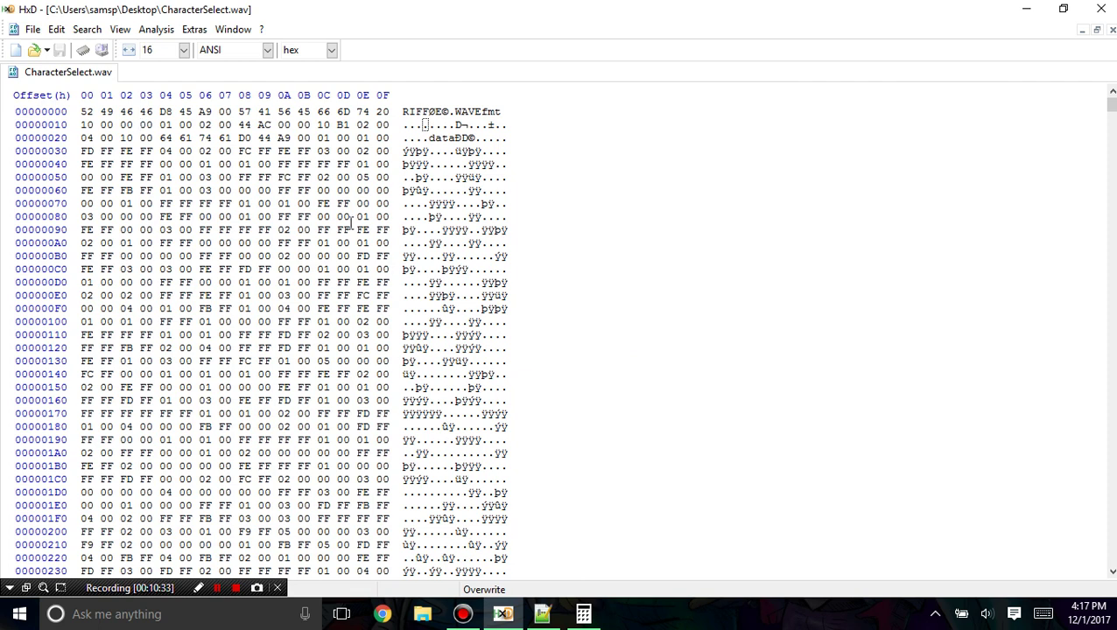
Step: Highlight the first two, the first four and the first nine bytes of the file in turn, and clear the selection
click(82, 112)
drag(82, 112, 112, 107)
click(81, 112)
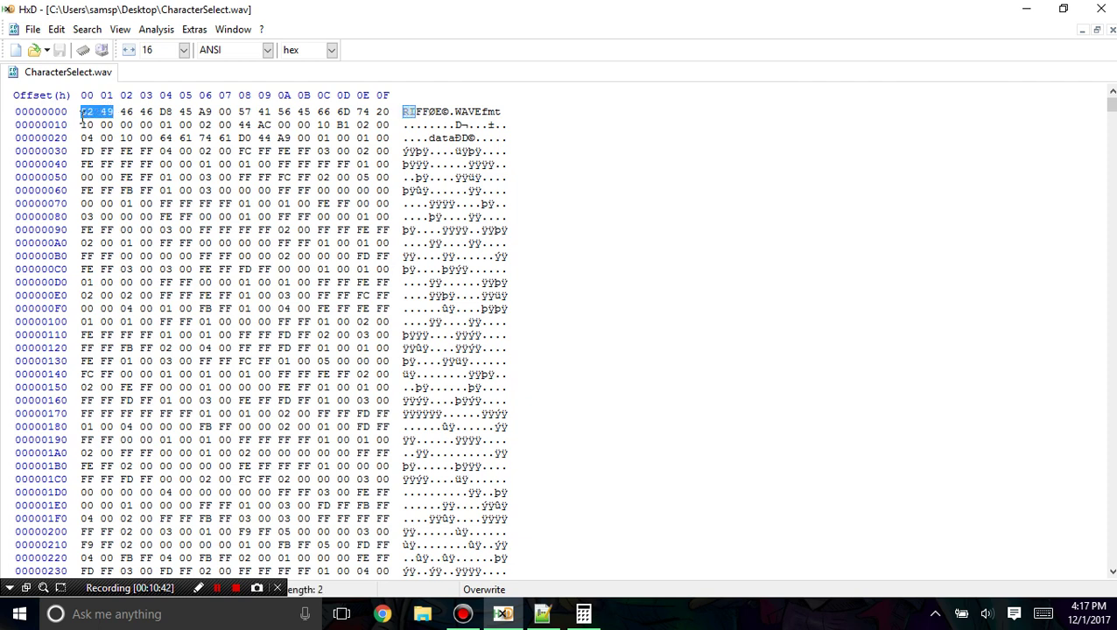
click(83, 115)
drag(82, 114, 154, 111)
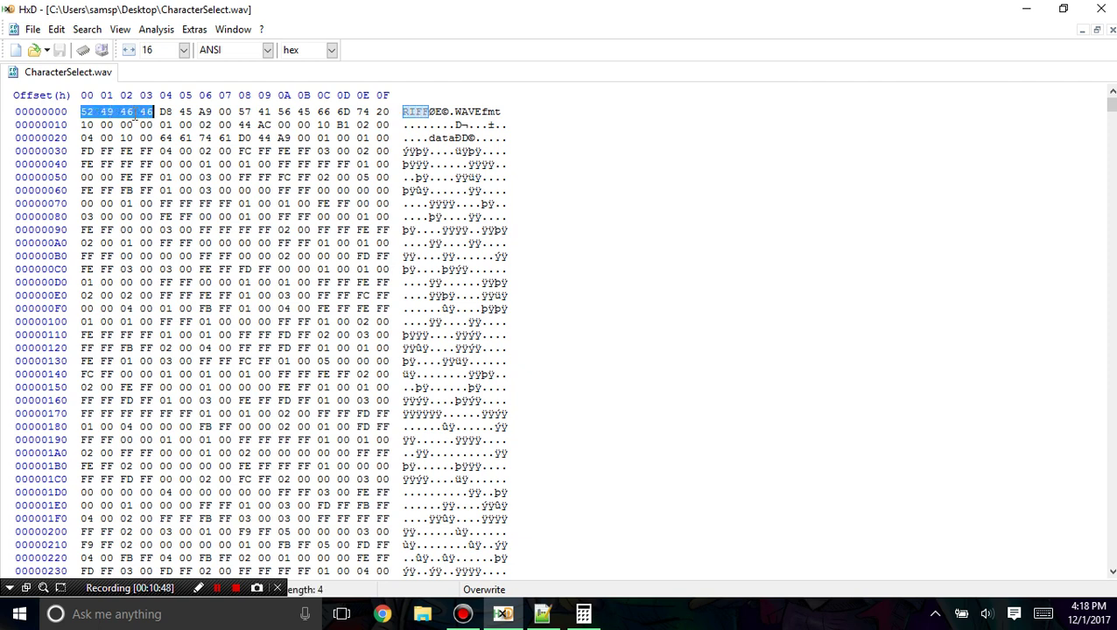
click(83, 112)
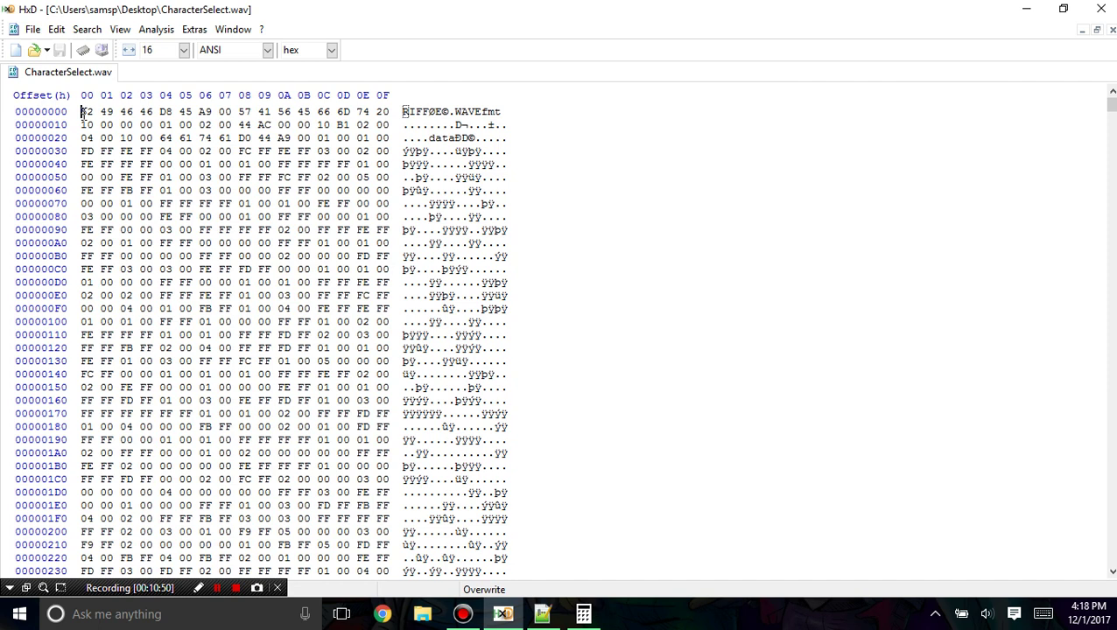
drag(83, 113, 251, 111)
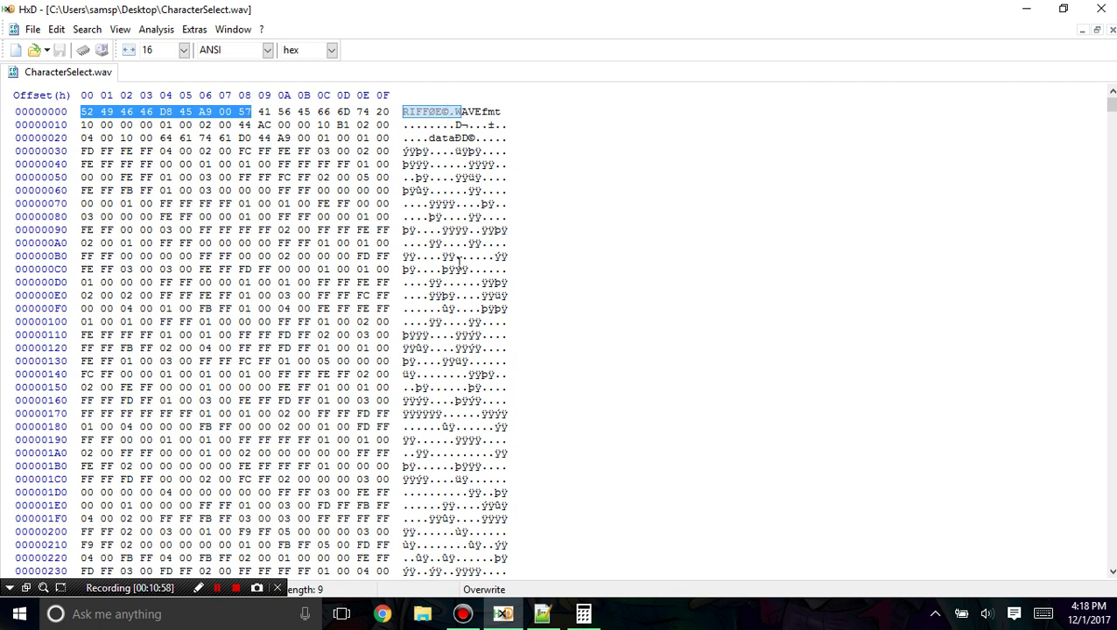
click(362, 335)
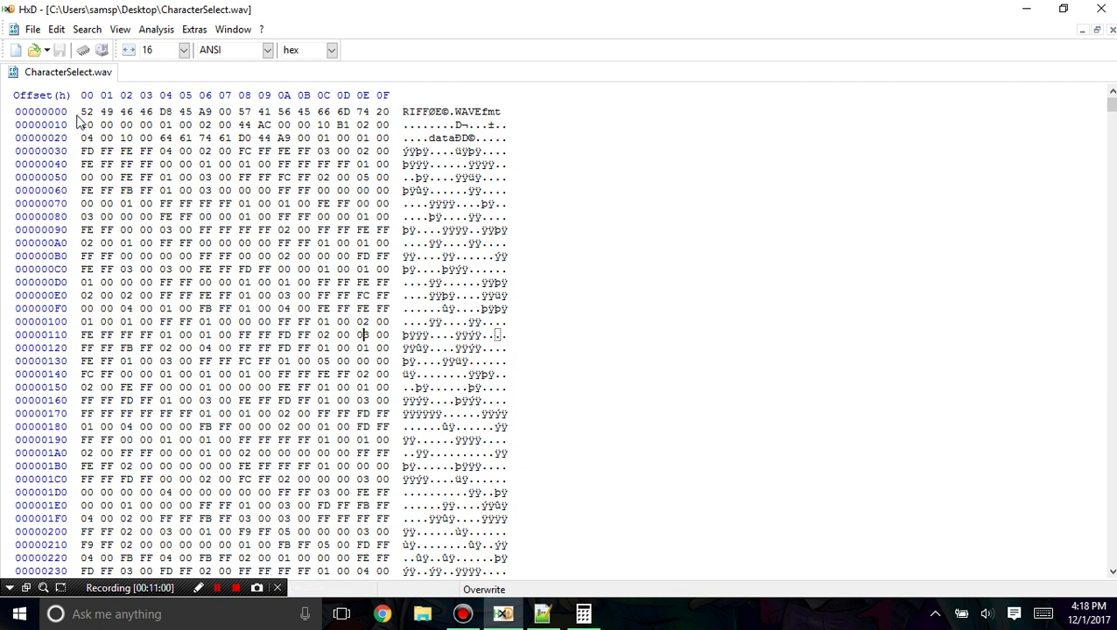
Step: Highlight the file's first nine, first eight and first four bytes in turn, and clear the selection
drag(82, 111, 253, 111)
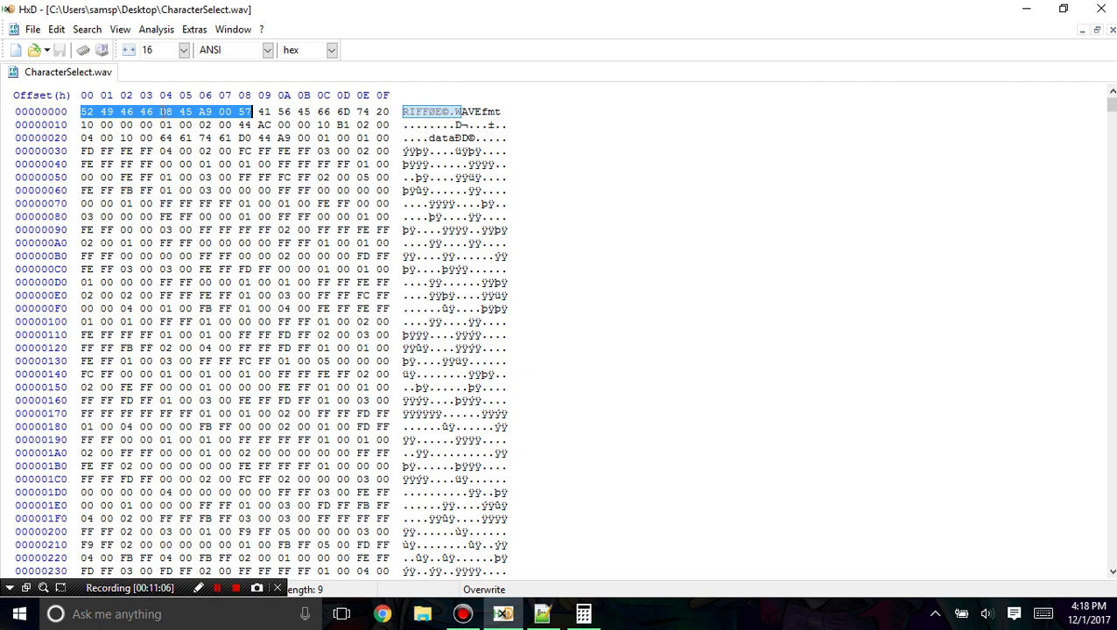
click(85, 111)
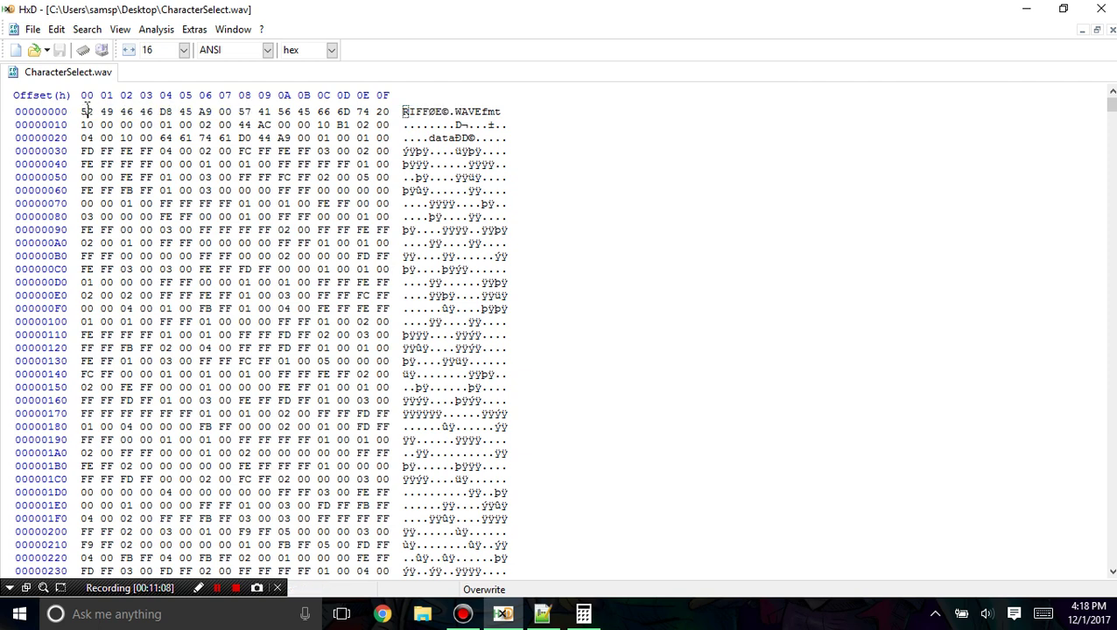
drag(87, 111, 235, 112)
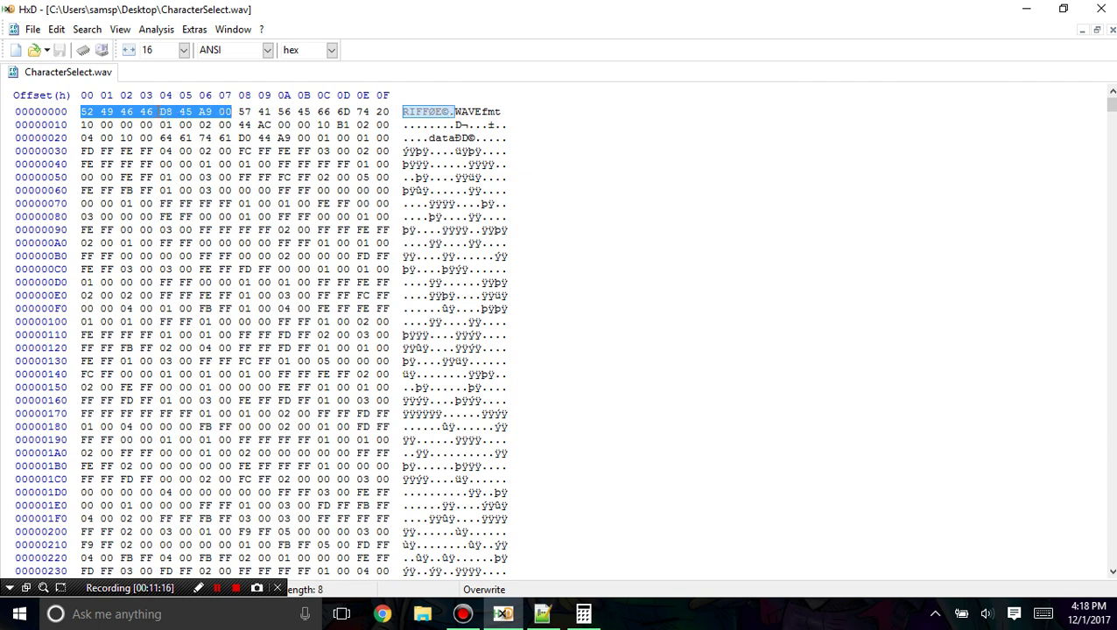
drag(159, 112, 55, 90)
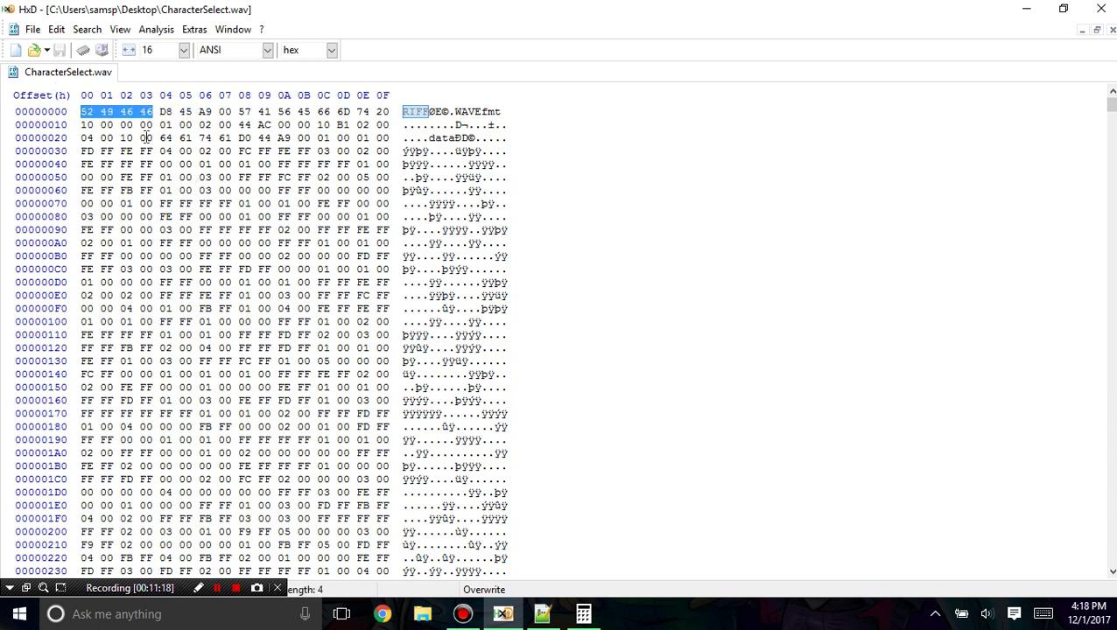
drag(127, 111, 159, 112)
click(85, 112)
click(185, 114)
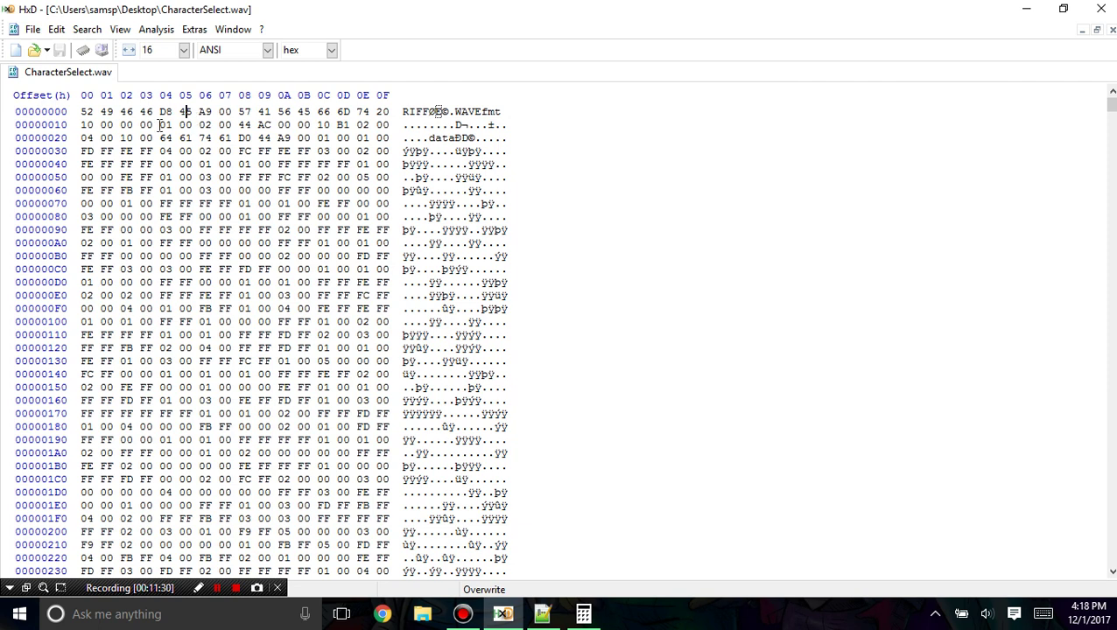
Step: Highlight columns 00 to 03 of row 00000000 and put the cursor back at the start of the file
click(124, 114)
drag(84, 112, 150, 112)
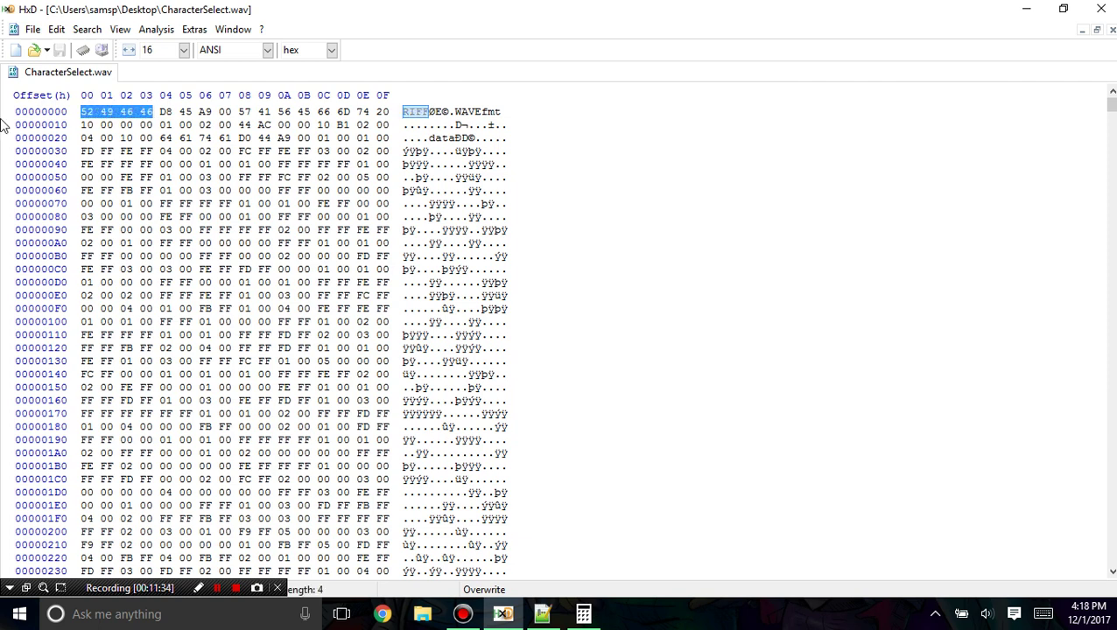
click(83, 112)
mouse_move(81, 112)
mouse_down()
mouse_move(154, 112)
mouse_move(82, 112)
mouse_up()
click(83, 112)
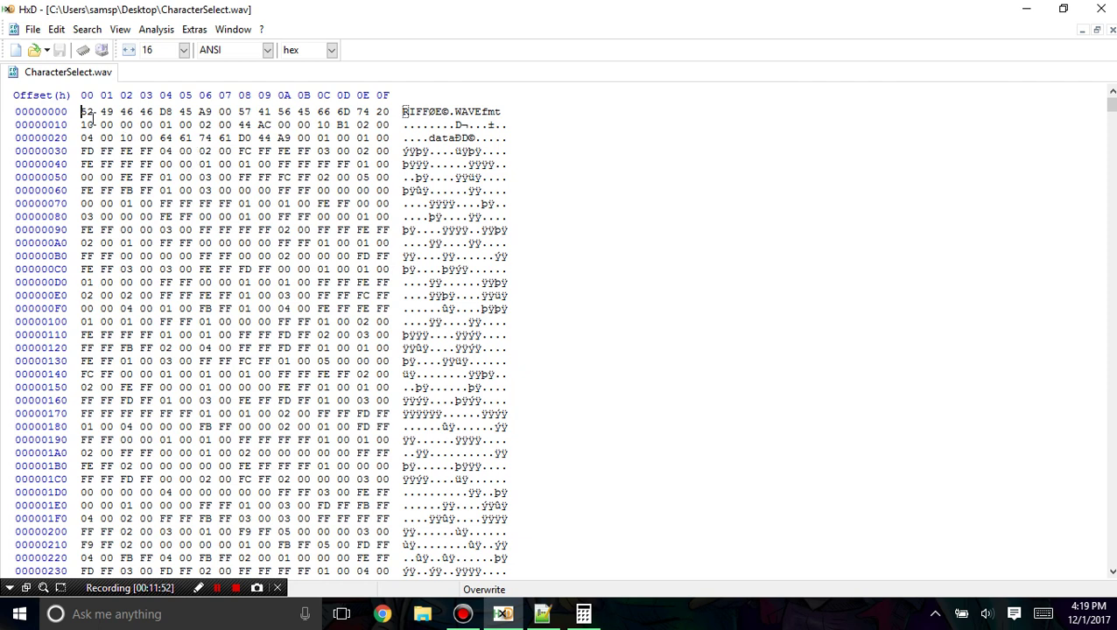
Step: Highlight the four-byte file header repeatedly, from its last byte back to its first, clearing the selection each time
drag(84, 112, 166, 120)
click(166, 125)
click(155, 112)
drag(158, 111, 80, 114)
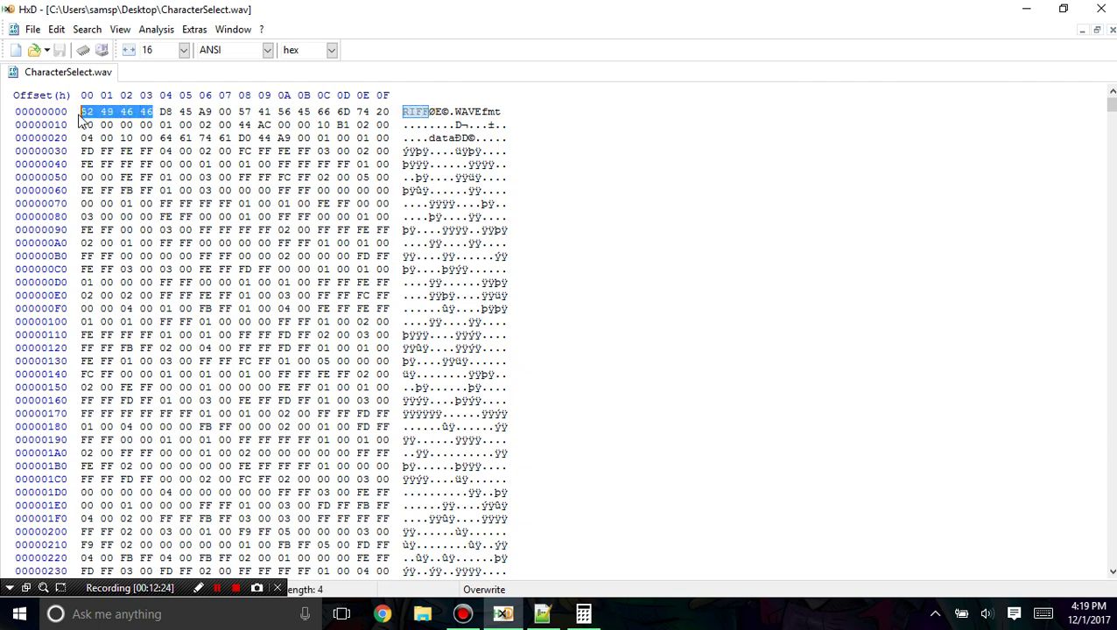
click(80, 113)
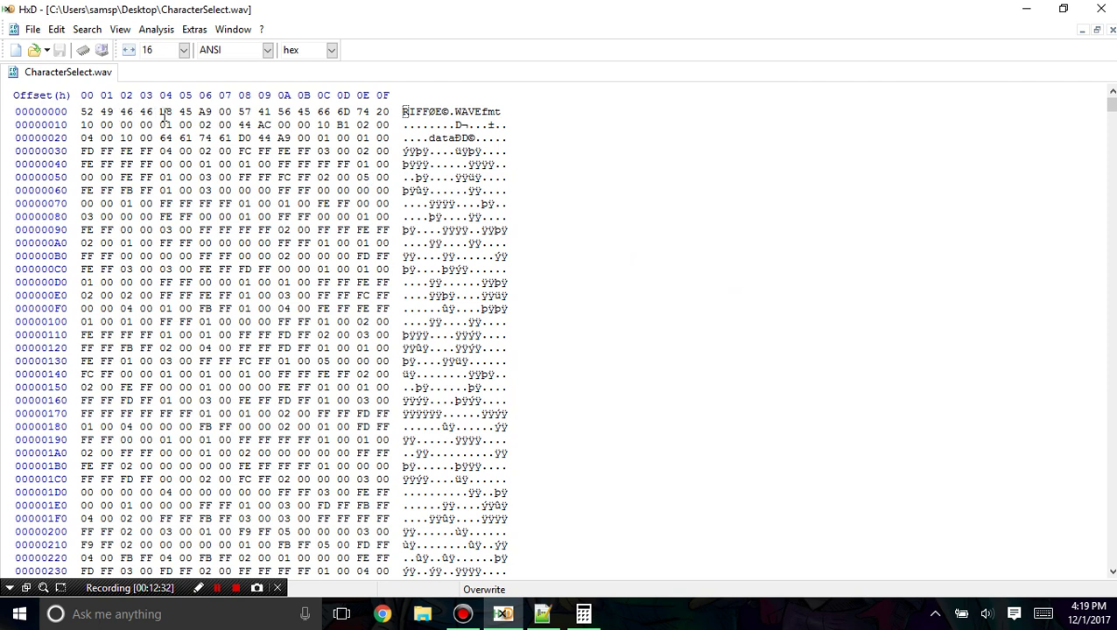
drag(157, 114, 77, 113)
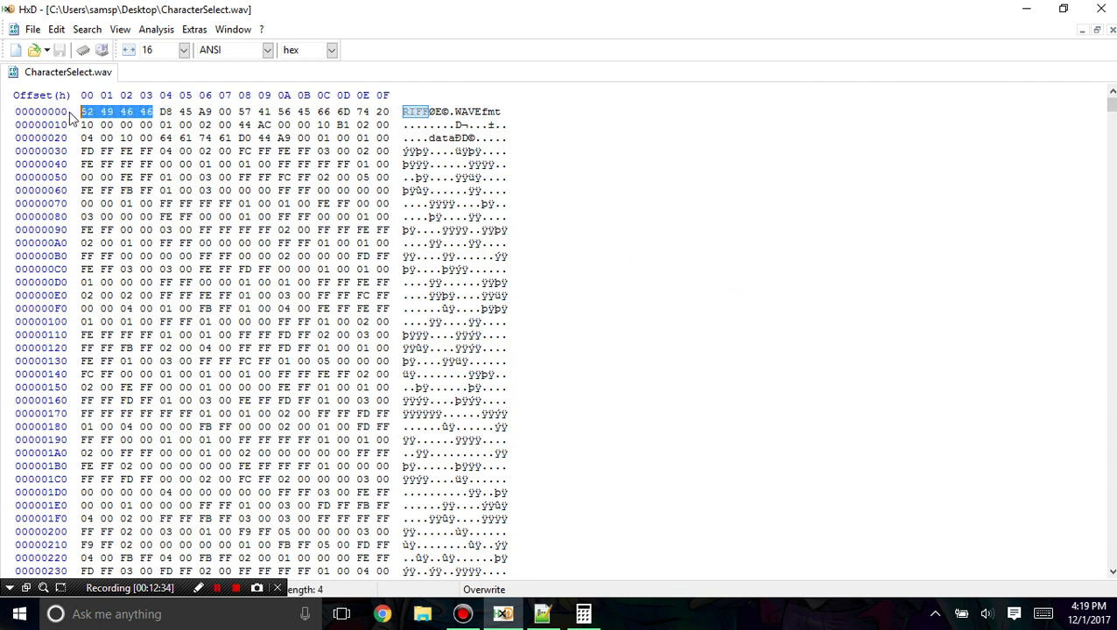
click(162, 115)
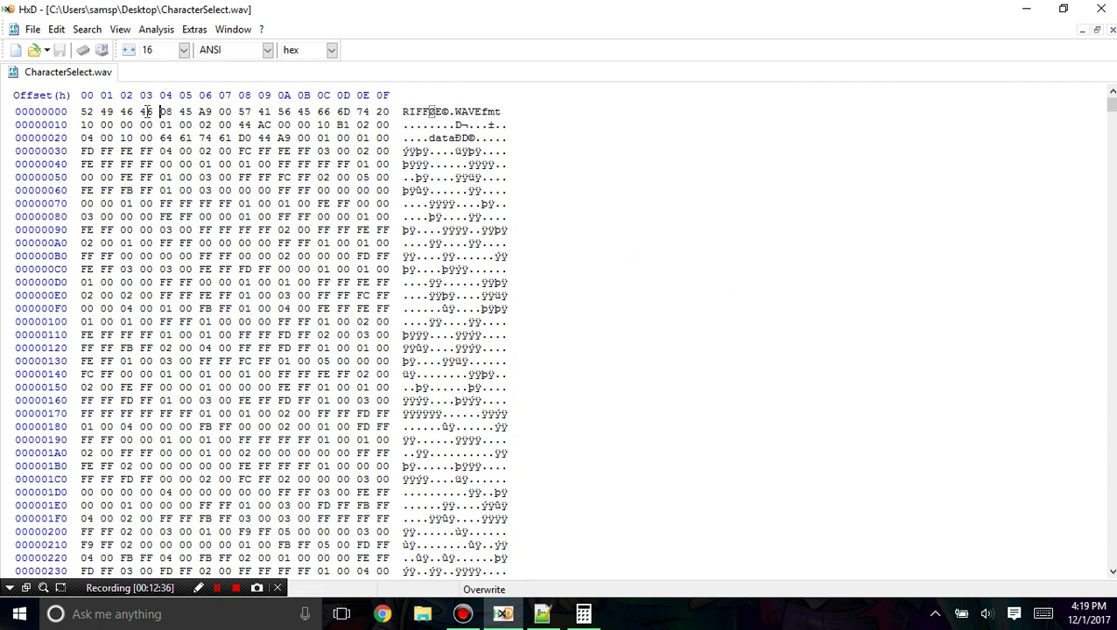
click(83, 112)
Step: Highlight the first byte of row 00000010, view the offsets in decimal, and restore the hexadecimal offset base
drag(85, 130, 93, 132)
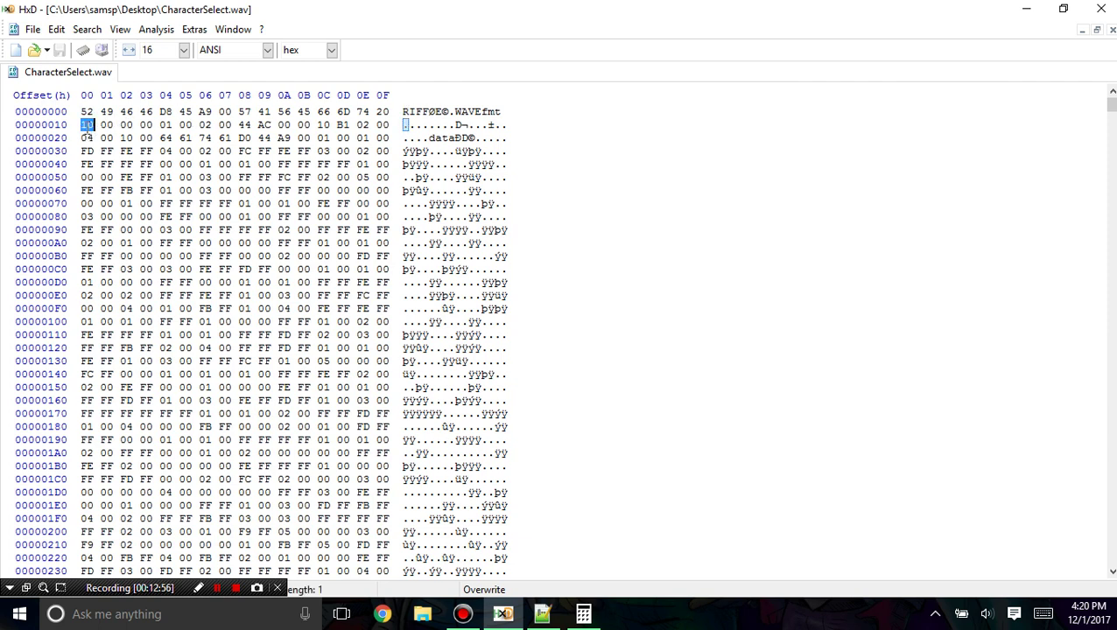
click(320, 51)
click(302, 80)
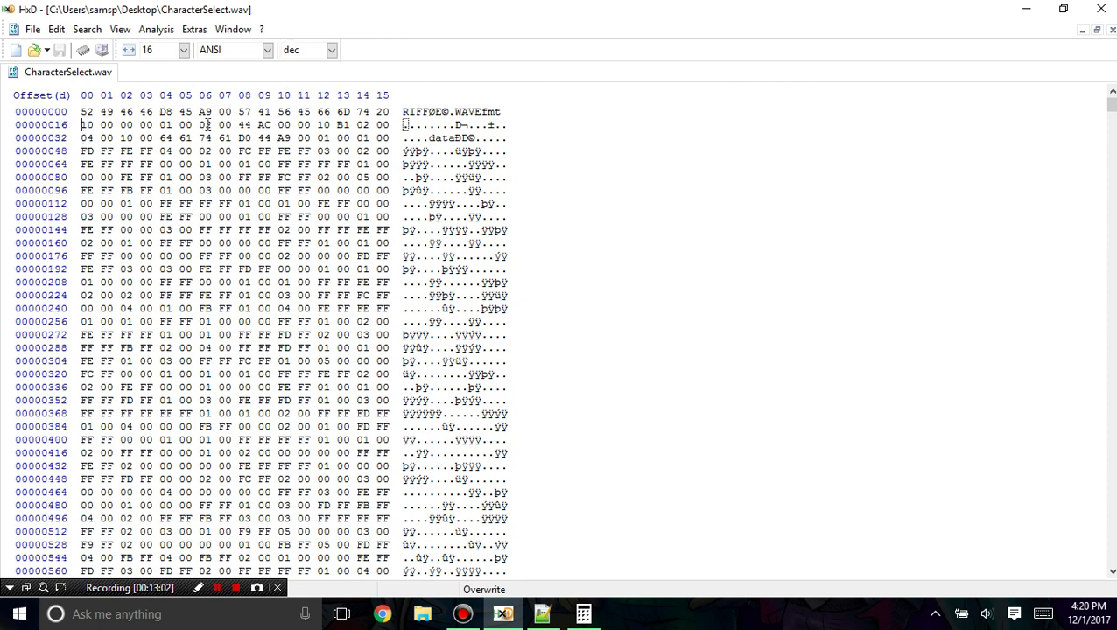
click(331, 50)
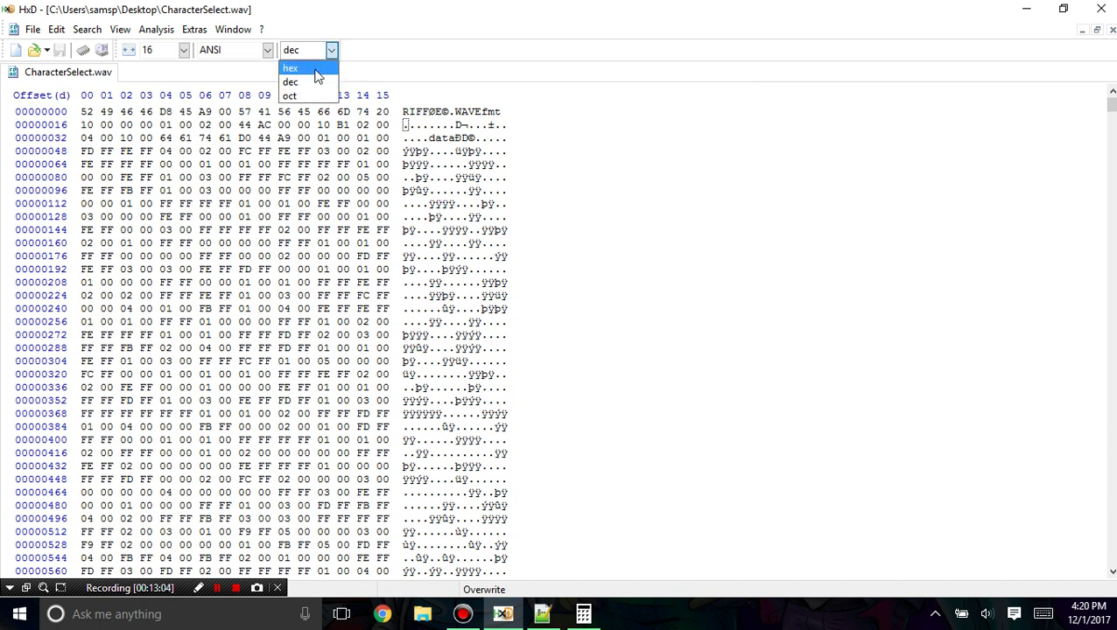
click(315, 68)
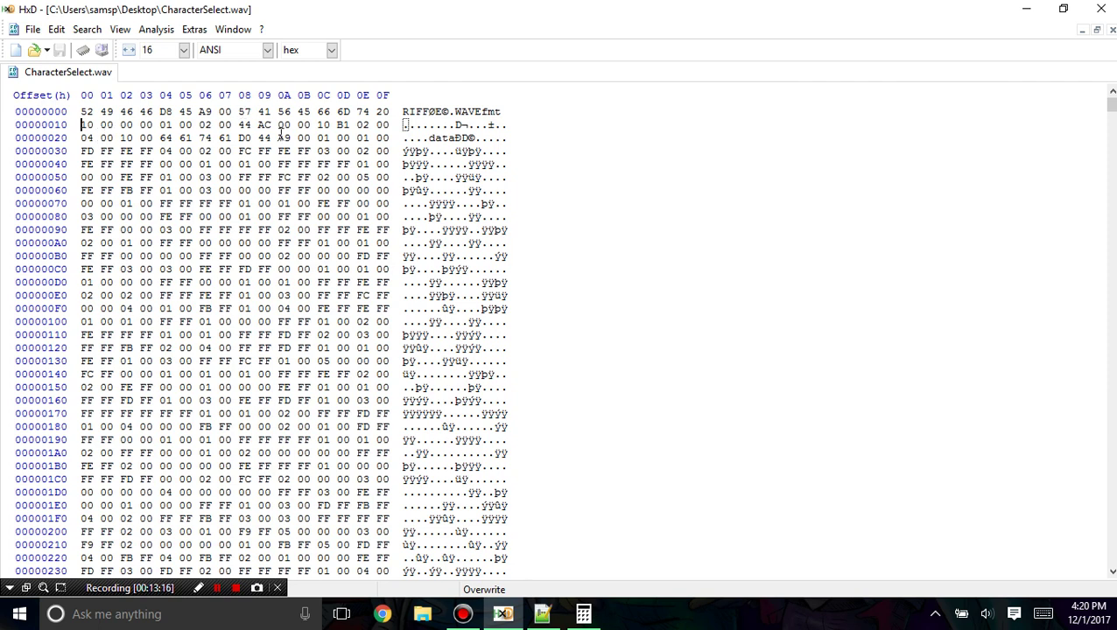
Step: Highlight the header letters RIFF in the text representation of the file's first four bytes
mouse_move(407, 110)
mouse_down()
mouse_move(466, 119)
mouse_move(511, 150)
mouse_move(531, 320)
mouse_move(526, 429)
mouse_move(504, 121)
mouse_move(404, 112)
mouse_up()
click(401, 115)
click(86, 111)
drag(403, 111, 430, 111)
drag(429, 113, 425, 113)
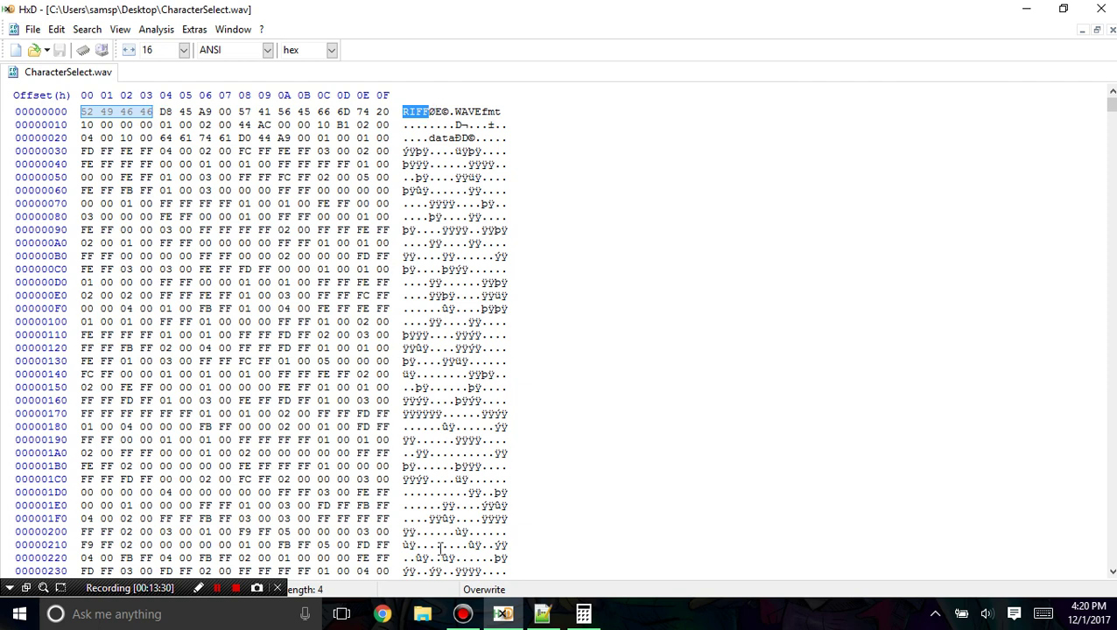
Step: Open symb.bin from the Desktop and highlight its header letters SYMB in the text representation
click(32, 29)
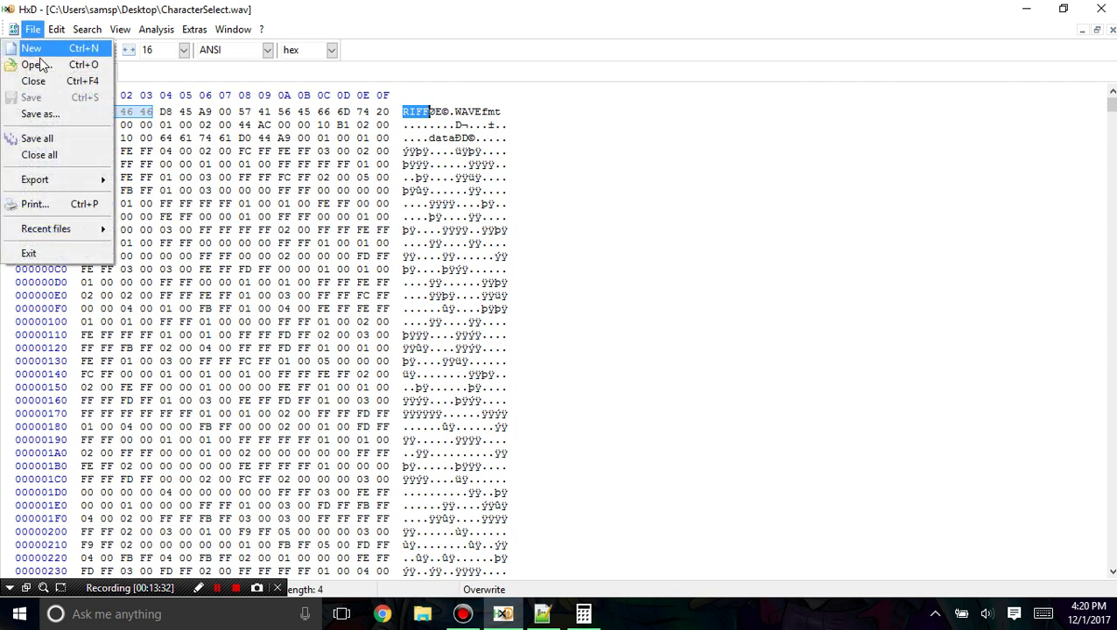
click(39, 62)
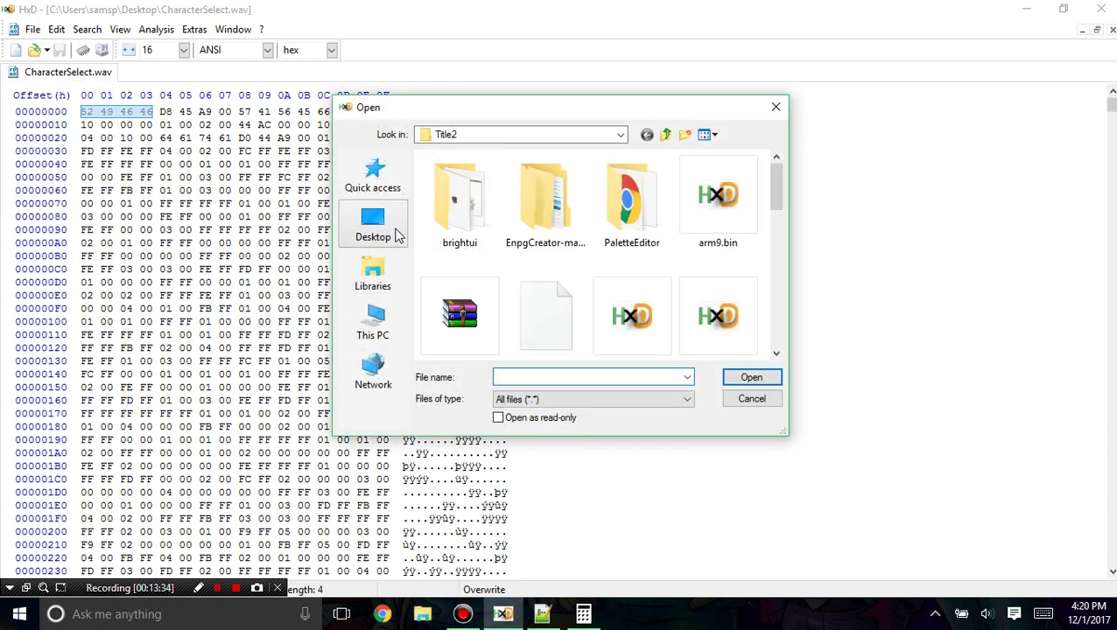
click(396, 229)
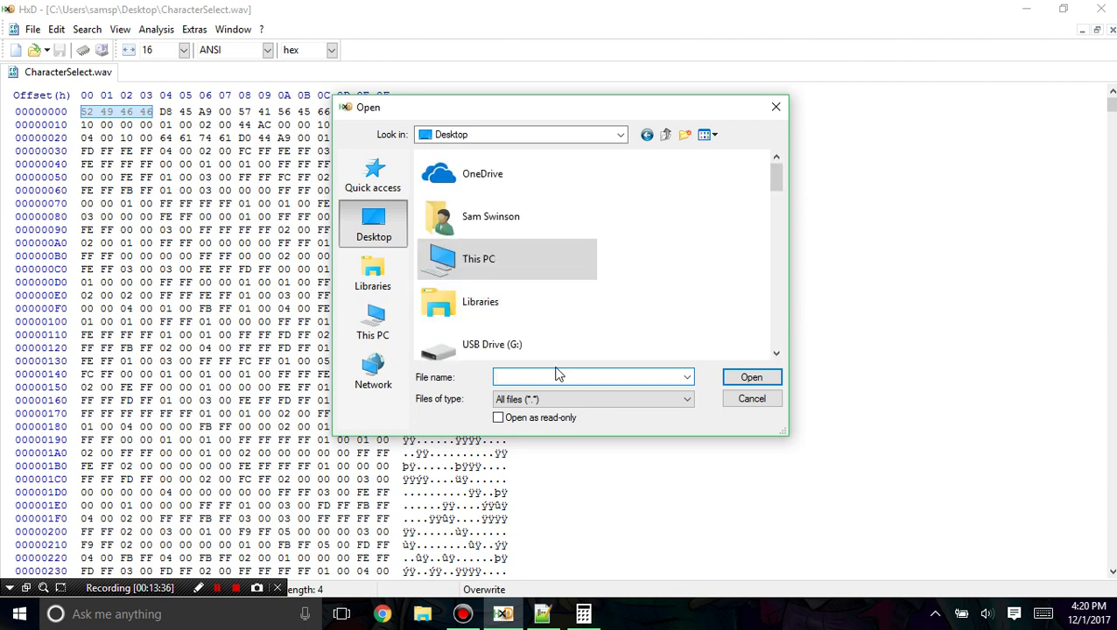
scroll(516, 262, down, 10)
scroll(518, 269, up, 1)
scroll(516, 267, down, 5)
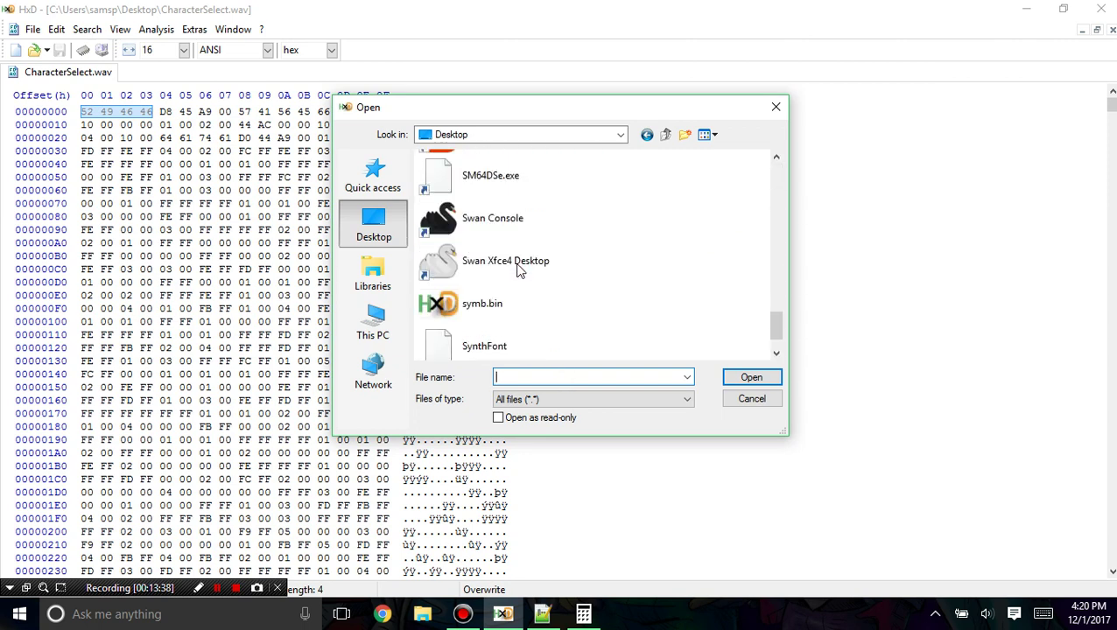
double_click(514, 264)
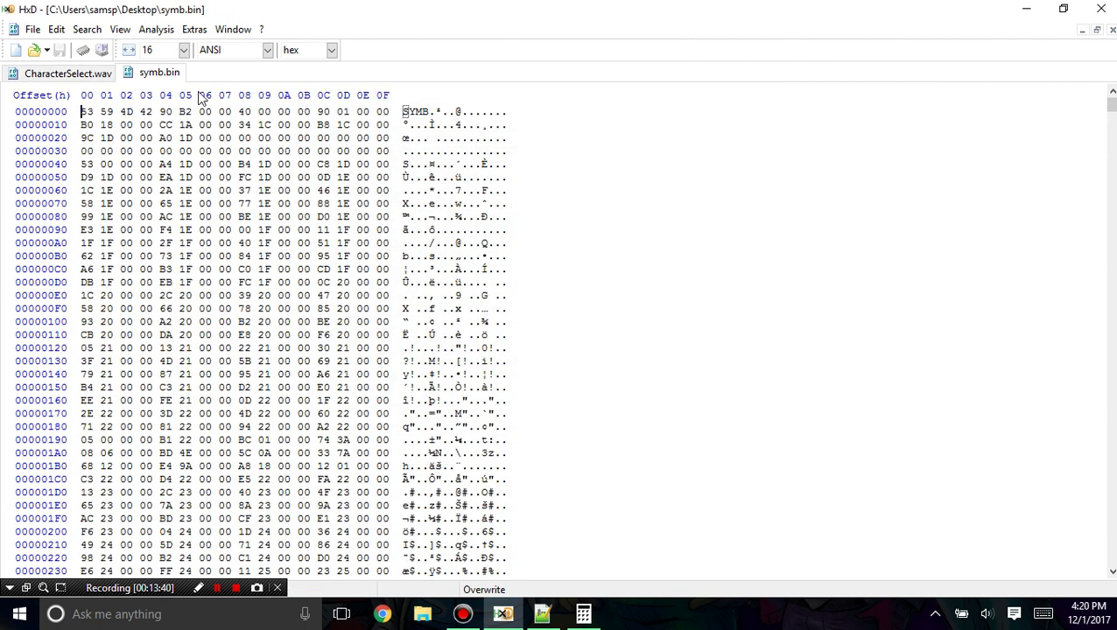
drag(428, 112, 360, 112)
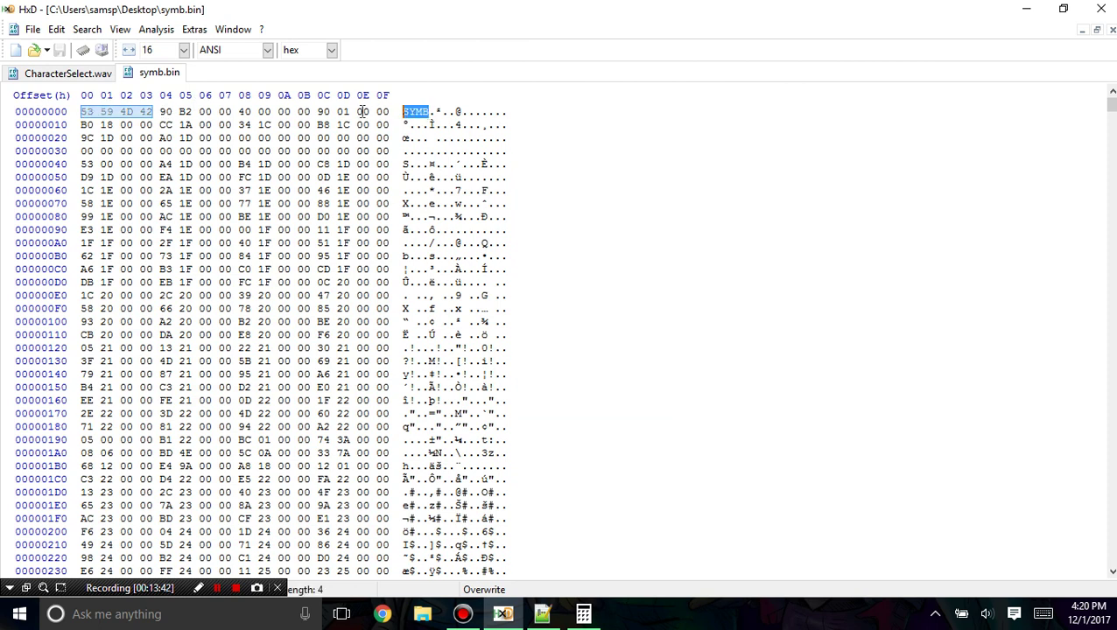
Step: Return to CharacterSelect.wav, highlight RIFF and the start of WAVE in the text representation, and clear the selection
click(58, 73)
click(417, 112)
drag(429, 111, 402, 111)
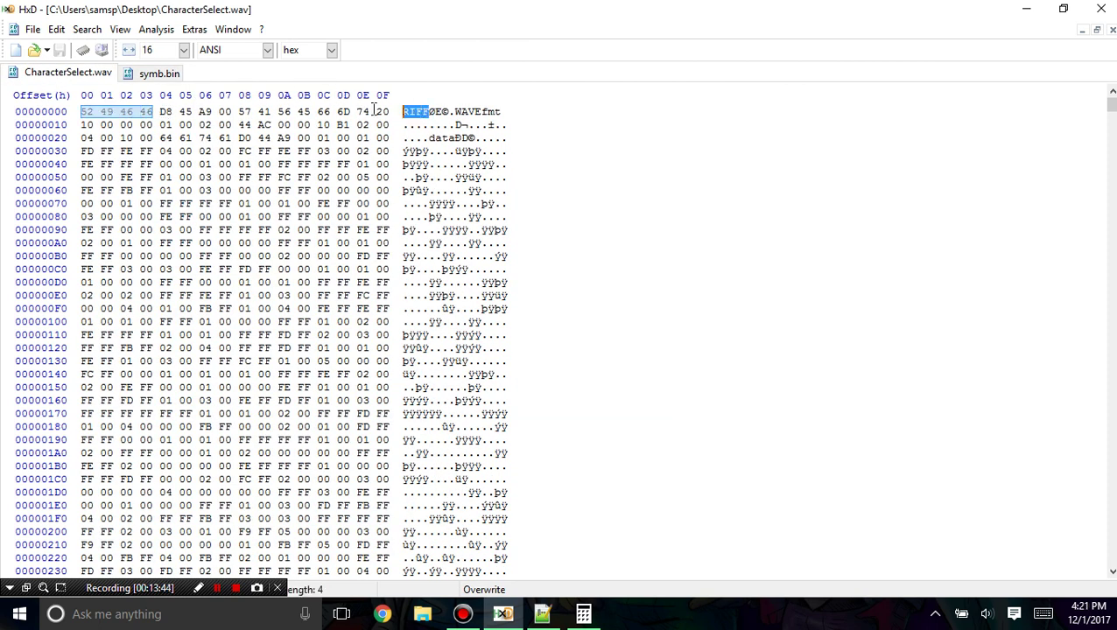
drag(422, 190, 429, 203)
click(468, 138)
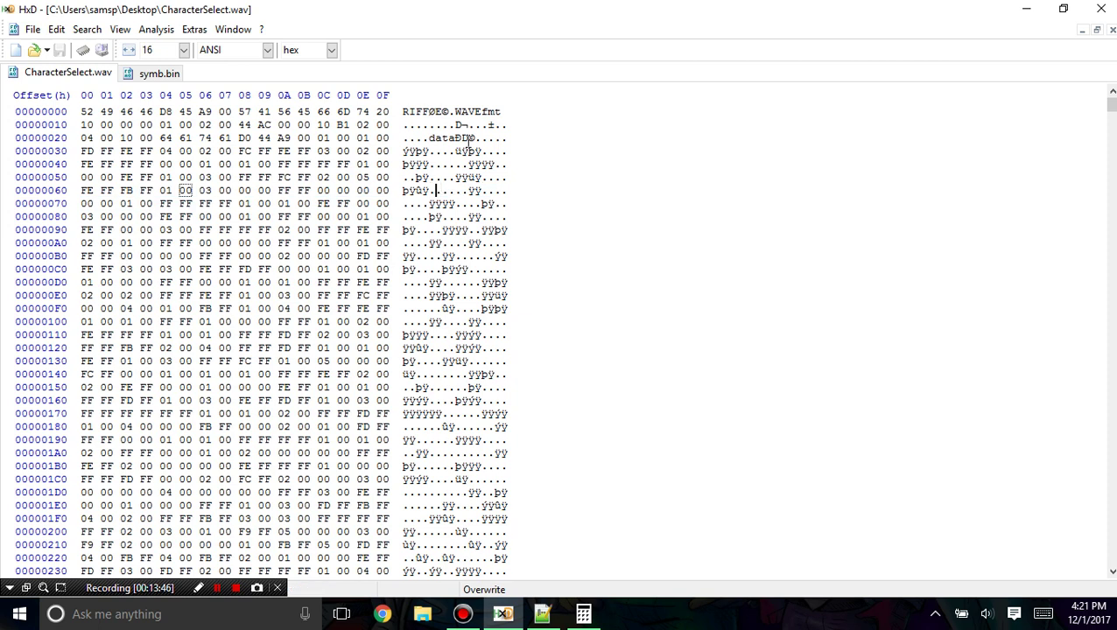
click(424, 112)
drag(418, 112, 402, 112)
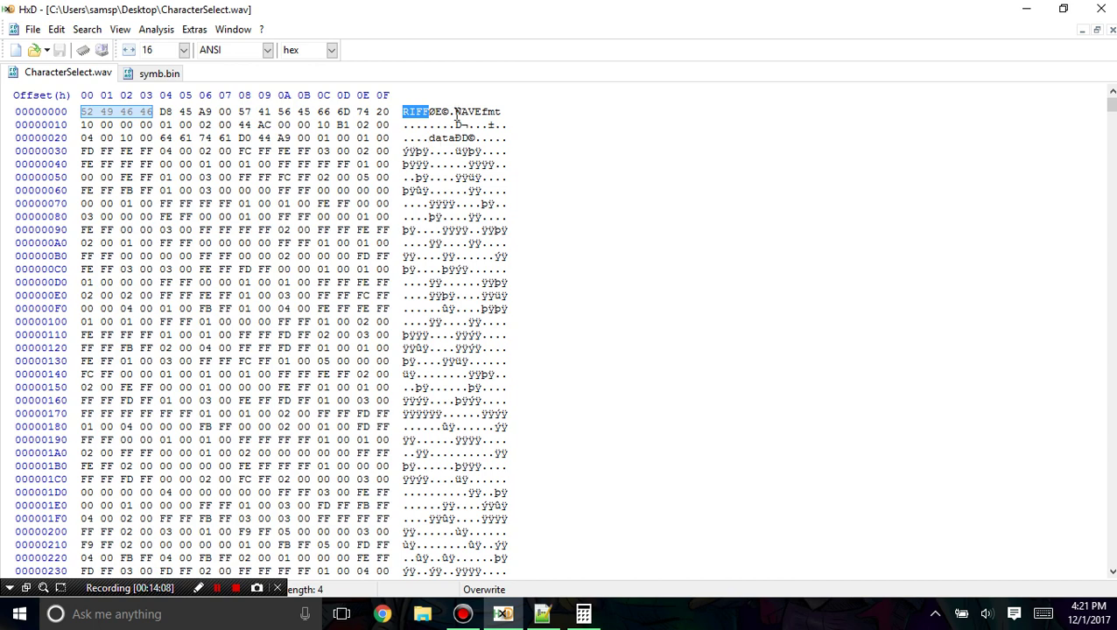
drag(454, 112, 473, 113)
click(469, 164)
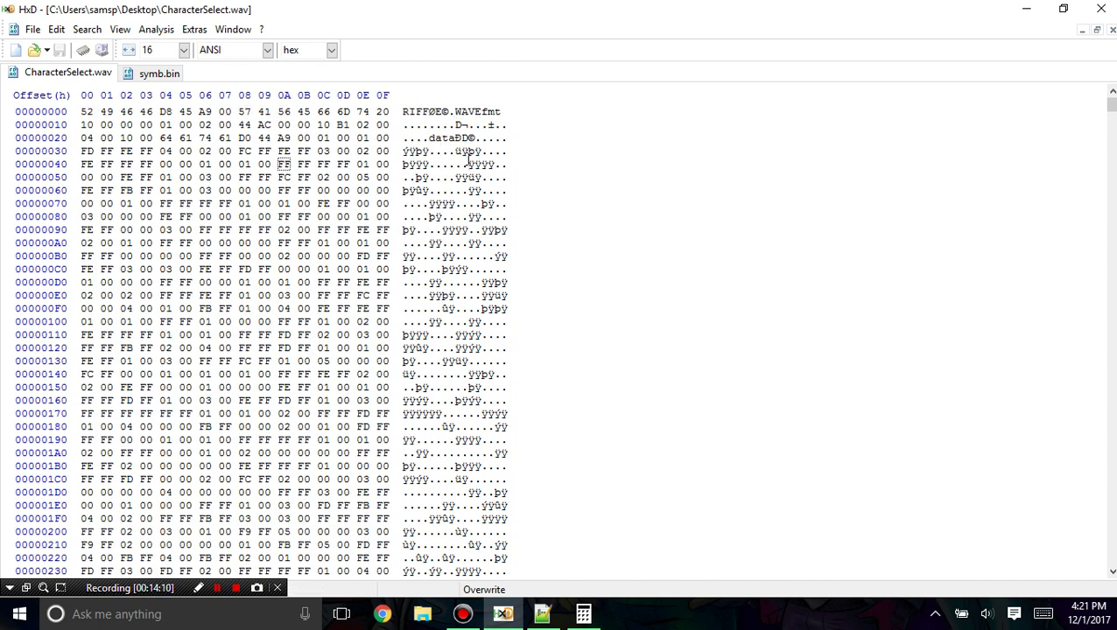
Step: Switch to symb.bin and highlight the bytes 90 B2 after the header, extending to the four bytes at offsets 04 to 07
drag(1110, 105, 817, 105)
click(170, 81)
click(277, 125)
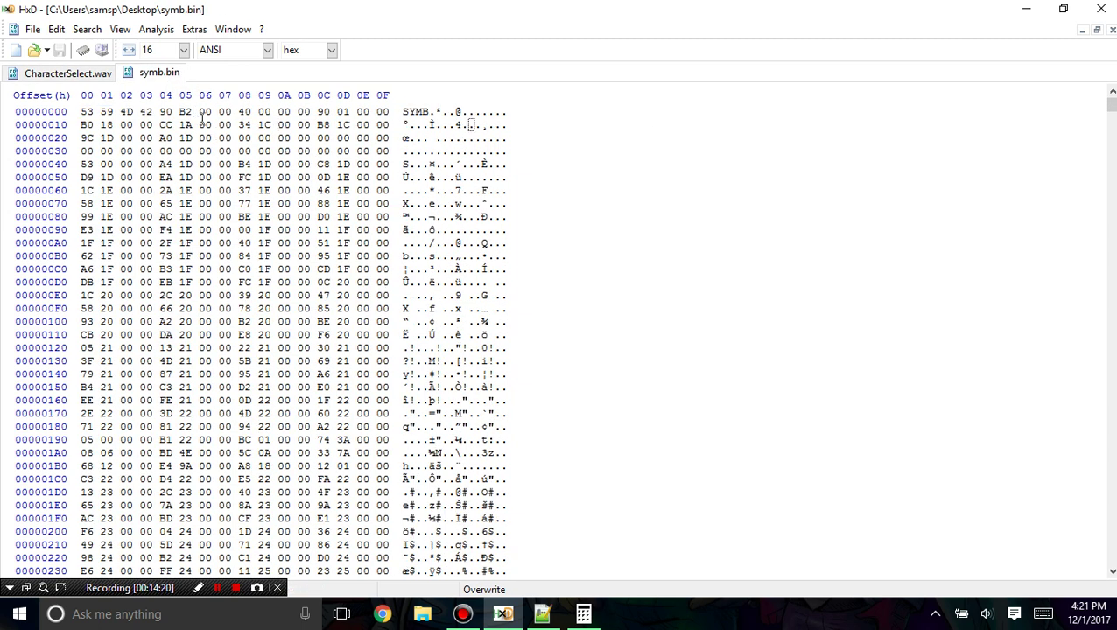
click(163, 112)
drag(187, 112, 149, 105)
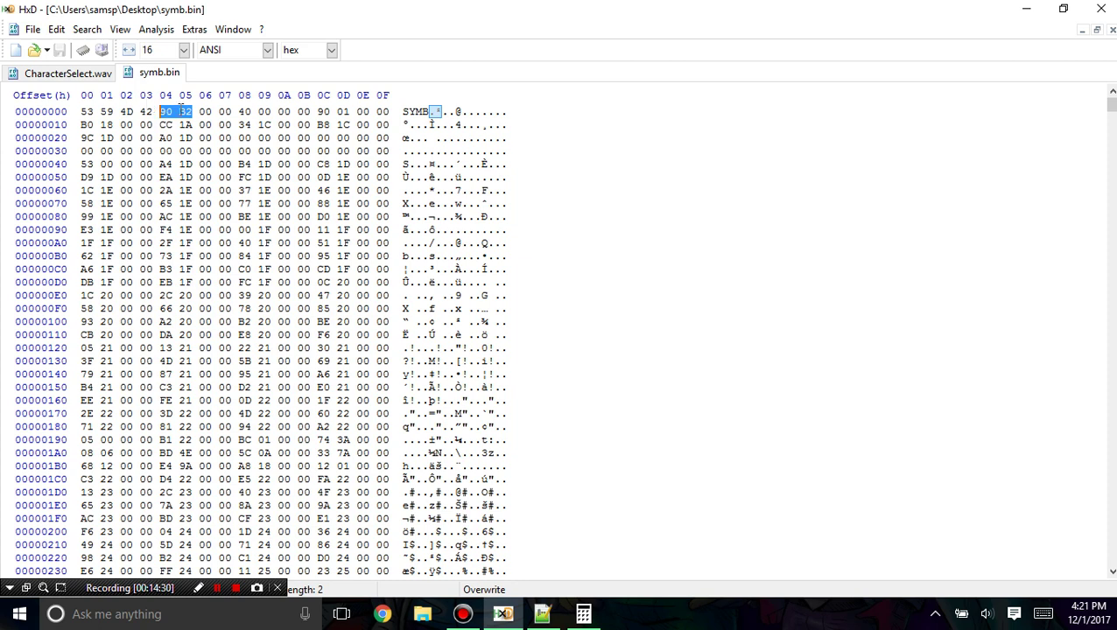
drag(159, 112, 237, 111)
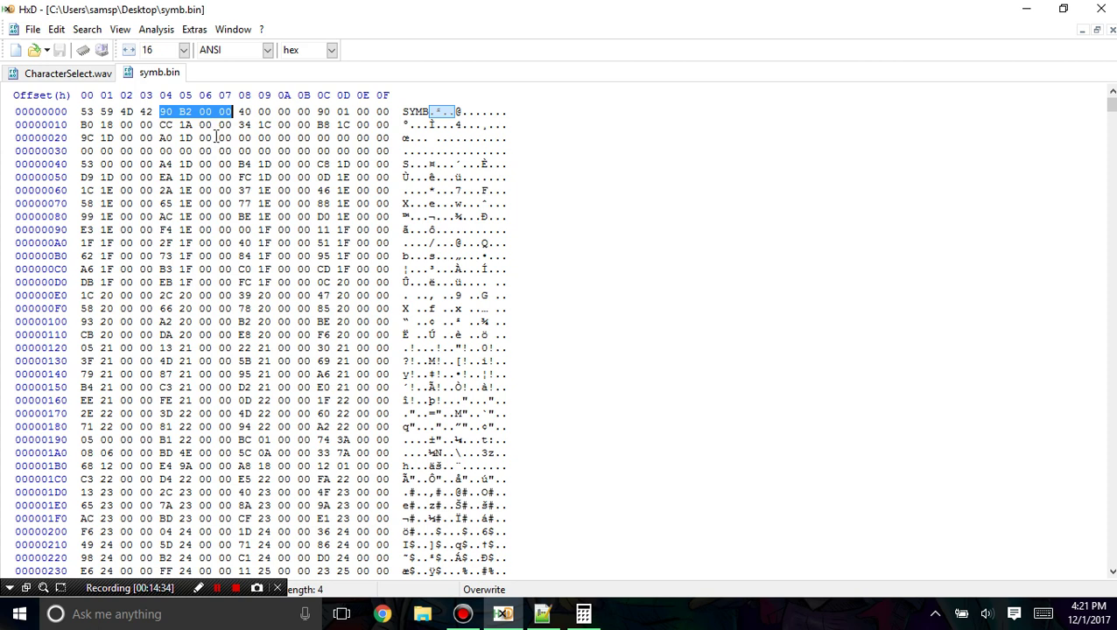
click(235, 112)
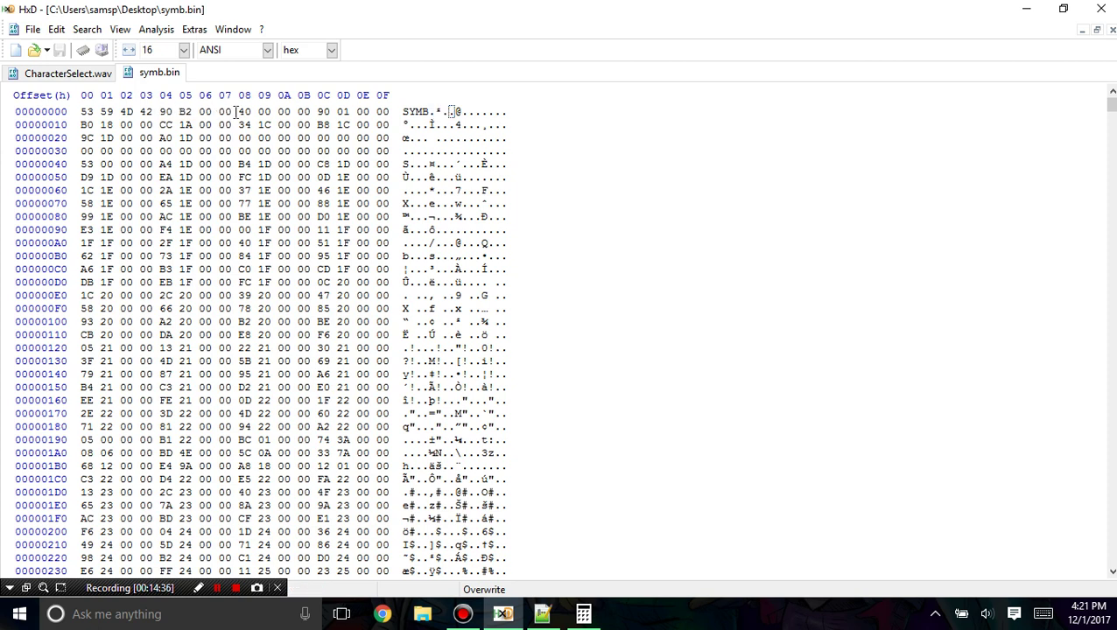
drag(234, 111, 160, 111)
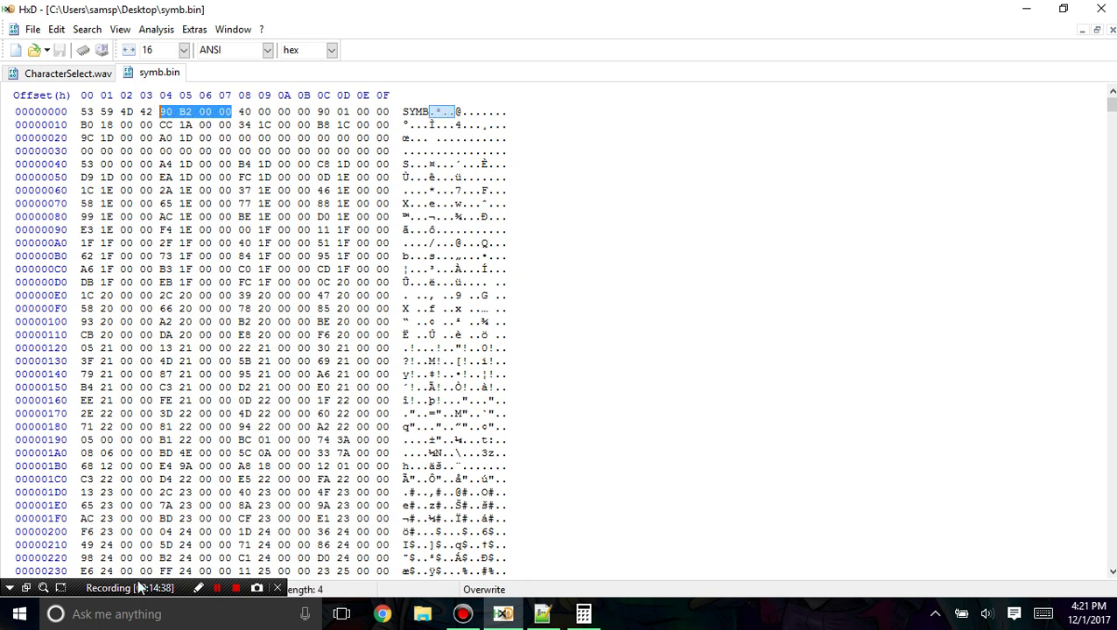
Step: Select all of symb.bin to check its total length, return to the file's start and highlight only the byte at offset 4
drag(137, 587, 643, 404)
key(ctrl+a)
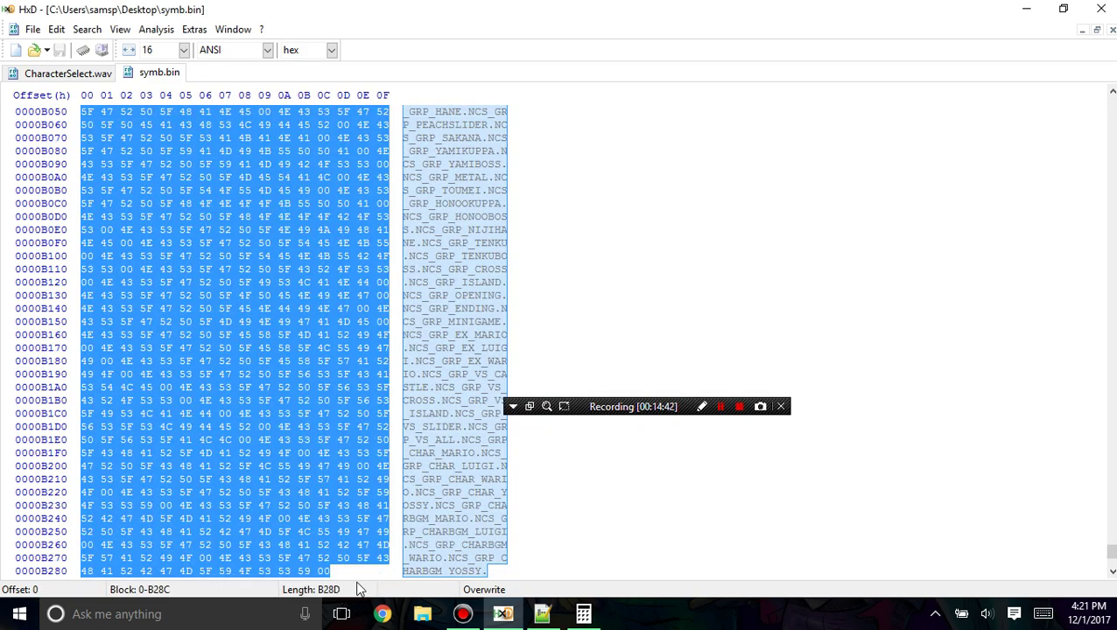
drag(1110, 553, 1110, 98)
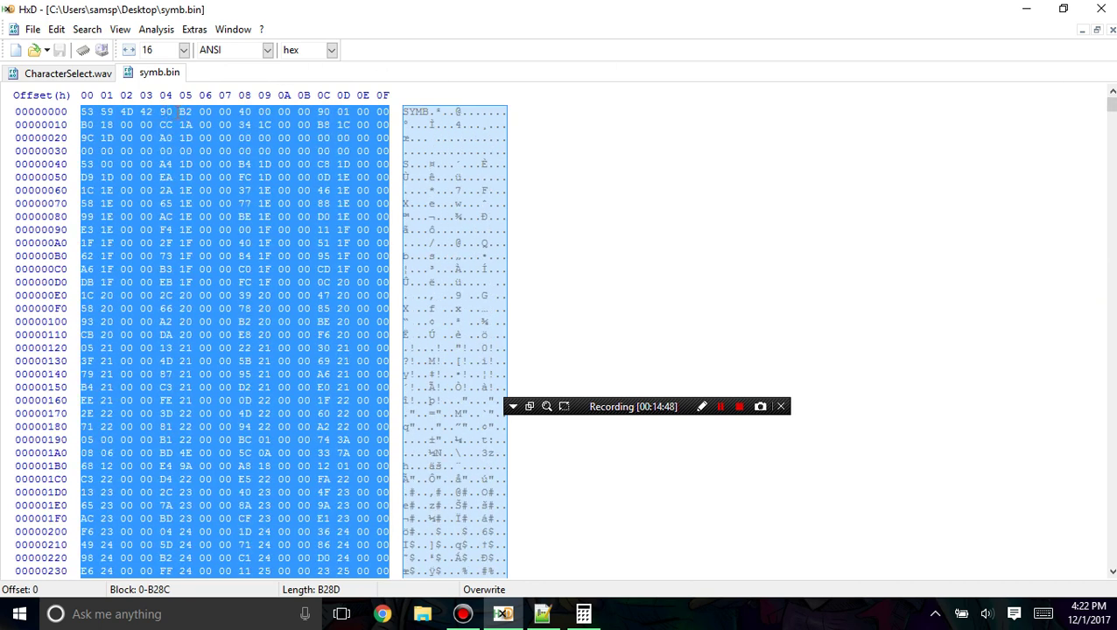
click(179, 111)
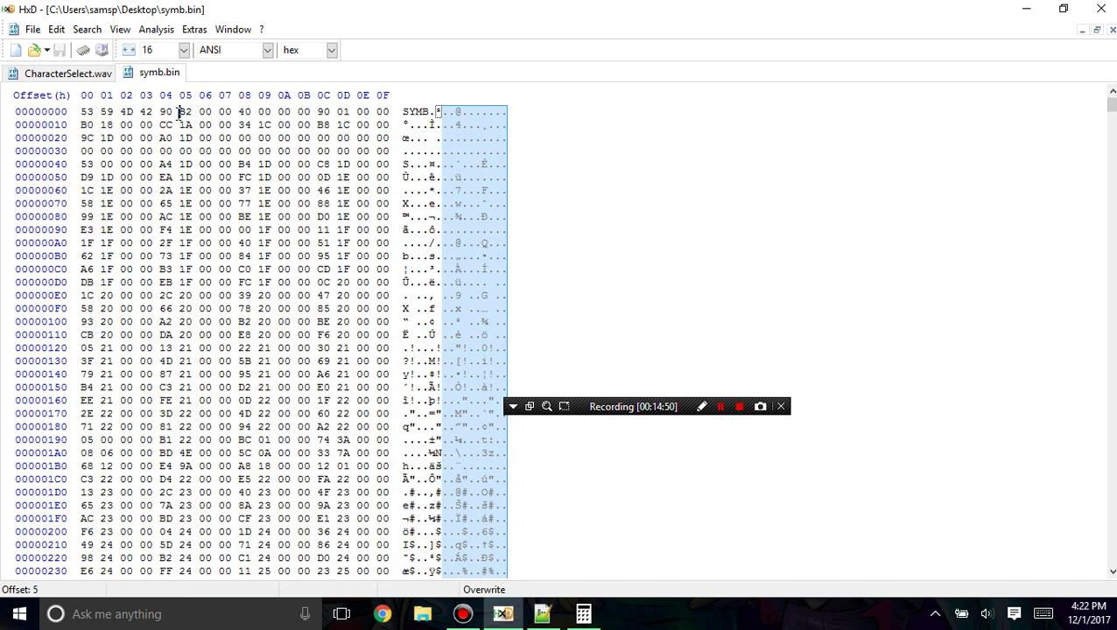
key(shift+Left)
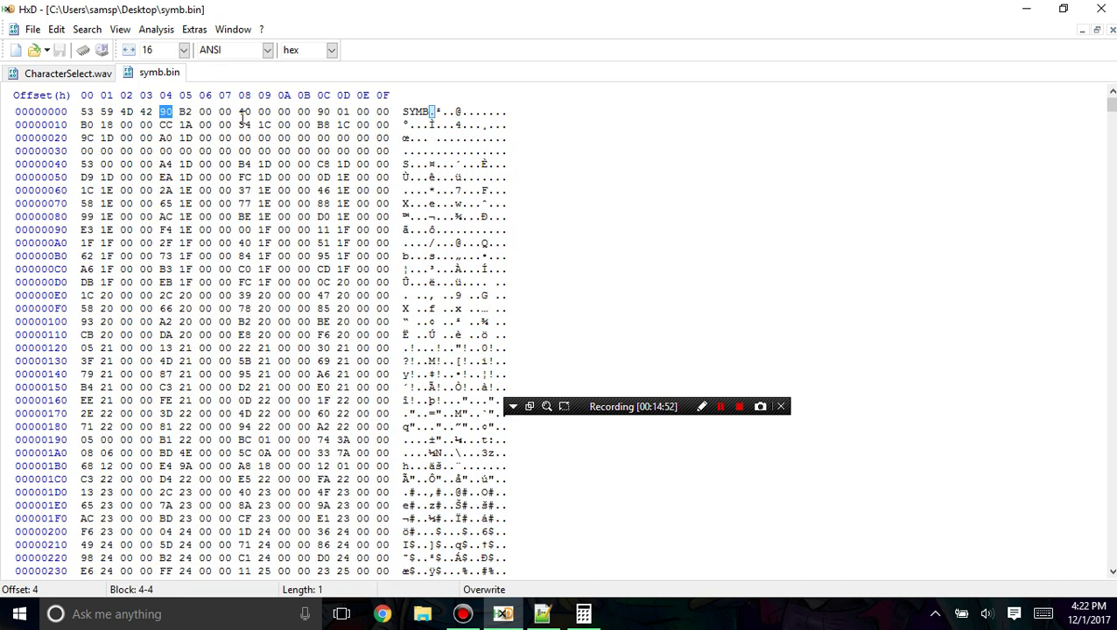
Step: Highlight the four bytes at offsets 04 to 07 and only the two zero bytes at 06 and 07, and clear the selection
drag(236, 112, 162, 112)
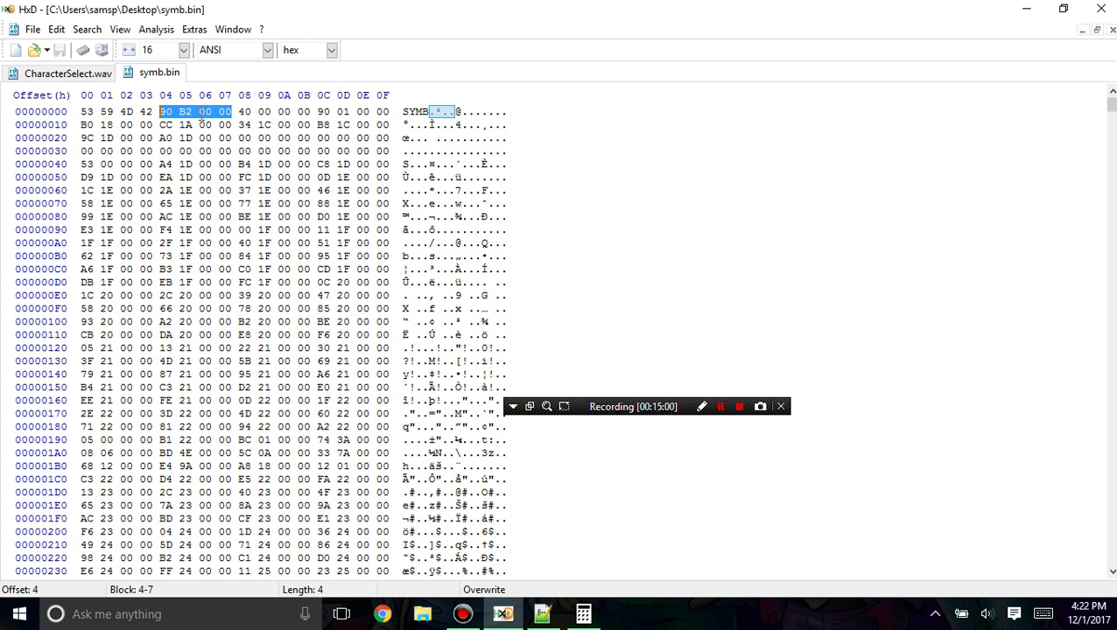
mouse_move(201, 117)
mouse_down()
mouse_move(220, 116)
mouse_move(210, 127)
mouse_move(199, 116)
mouse_up()
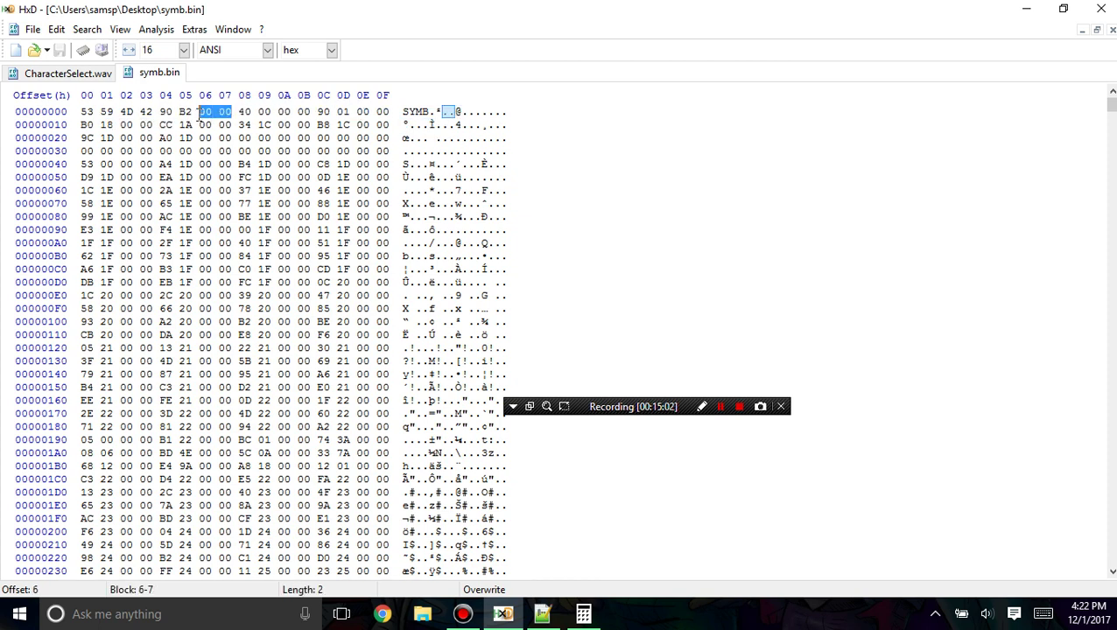
drag(94, 216, 362, 216)
click(305, 178)
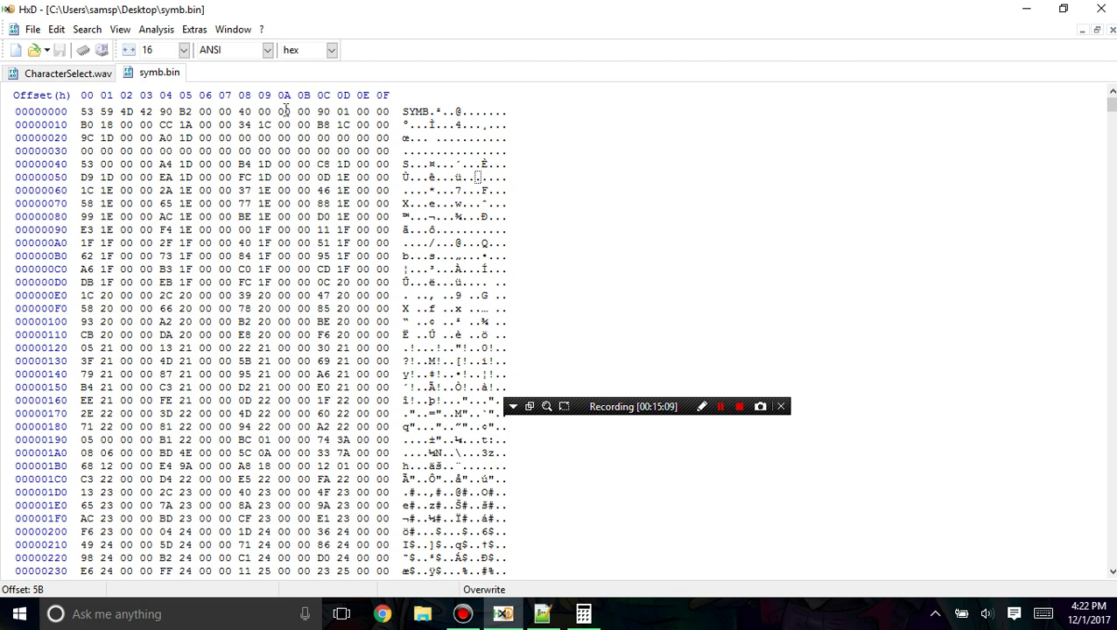
Step: Highlight the byte at offset 8 and go to hex offset 40 relative to the beginning of symb.bin
drag(240, 112, 260, 112)
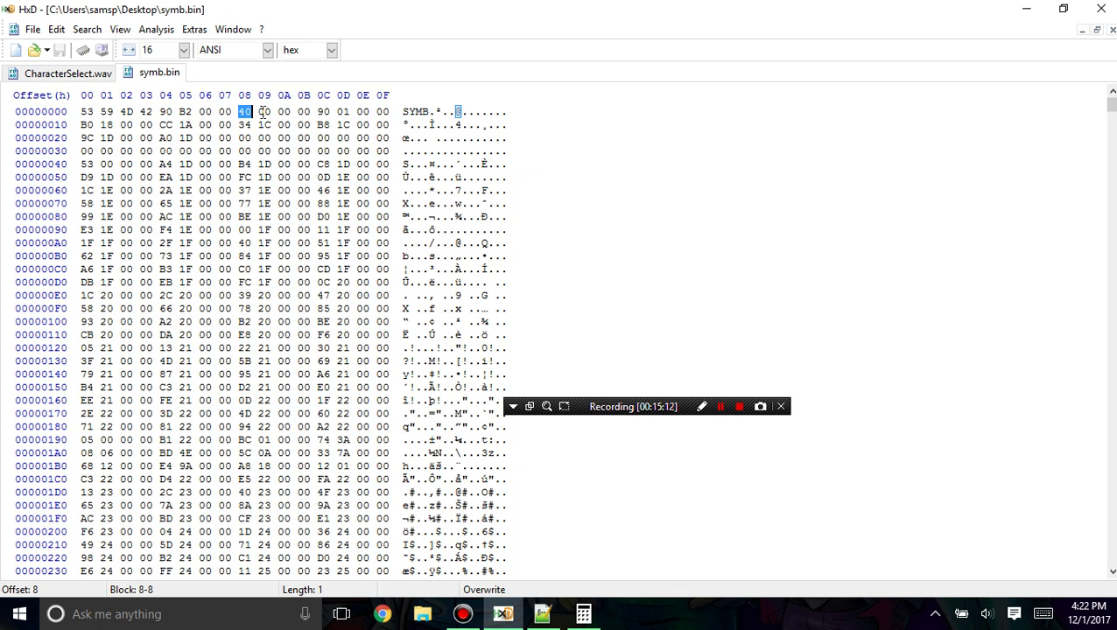
click(260, 112)
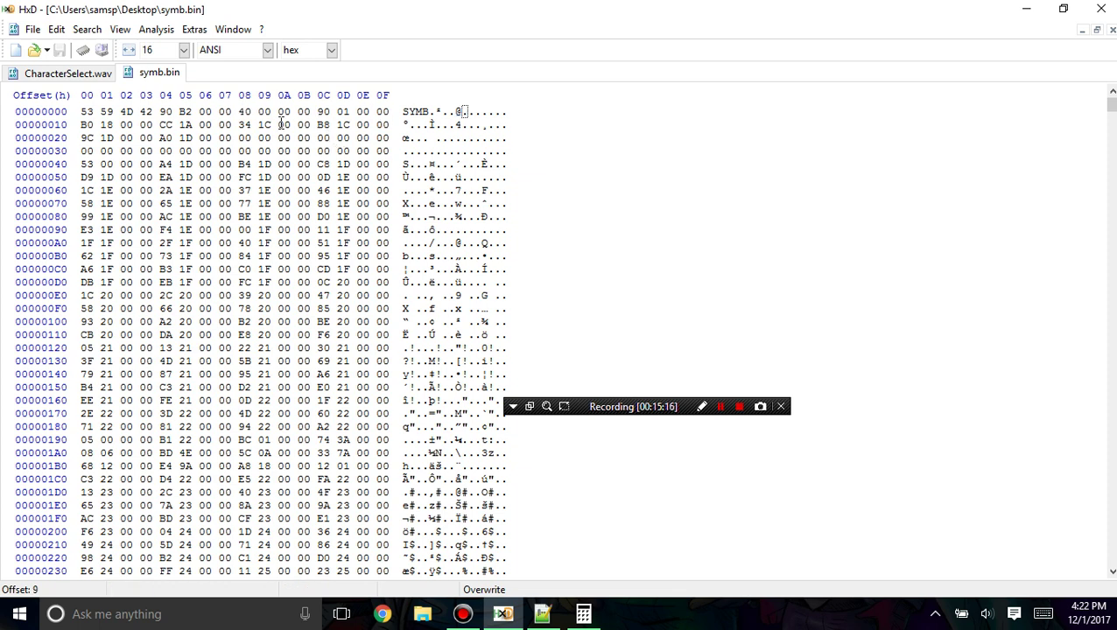
key(ctrl+g)
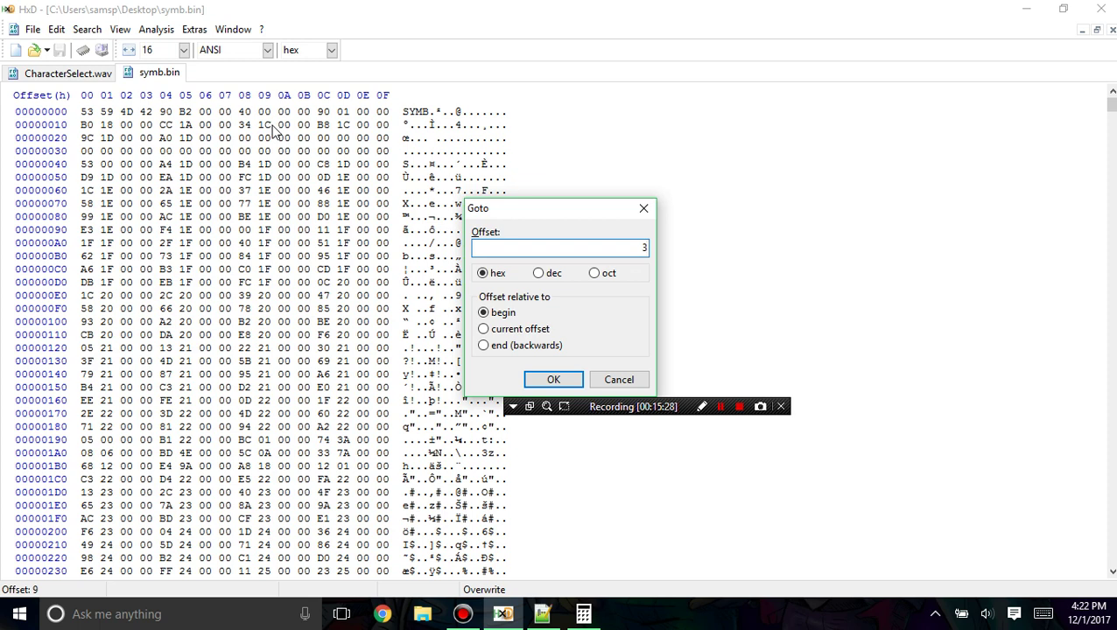
key(Return)
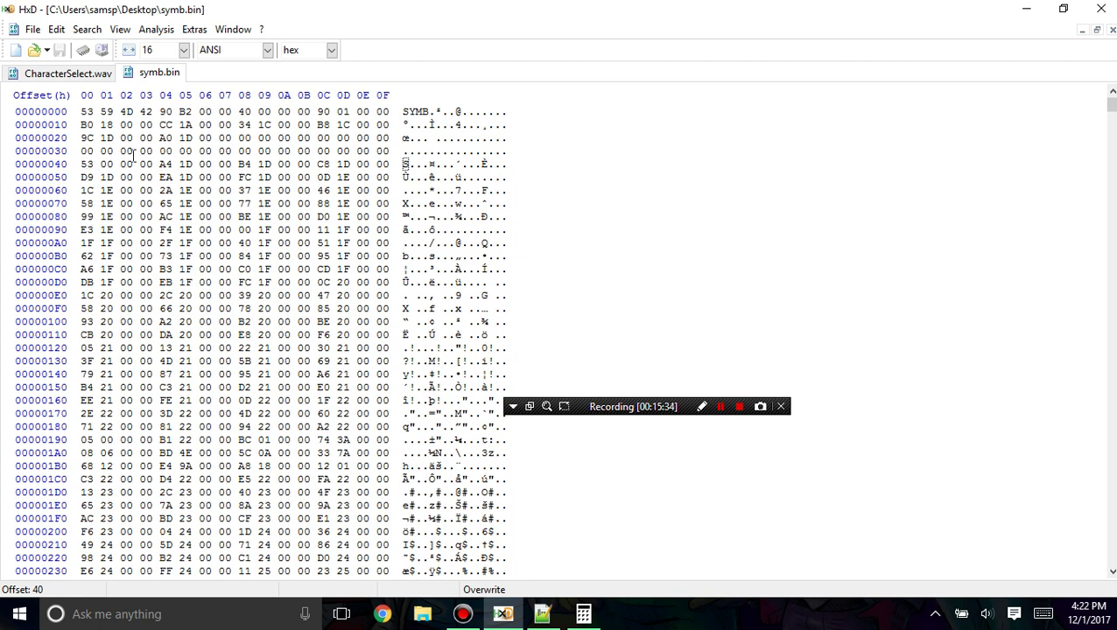
Step: Highlight the four bytes at offsets 40 to 43, followed by the bytes A4 1D at offsets 44 and 45
drag(101, 164, 149, 160)
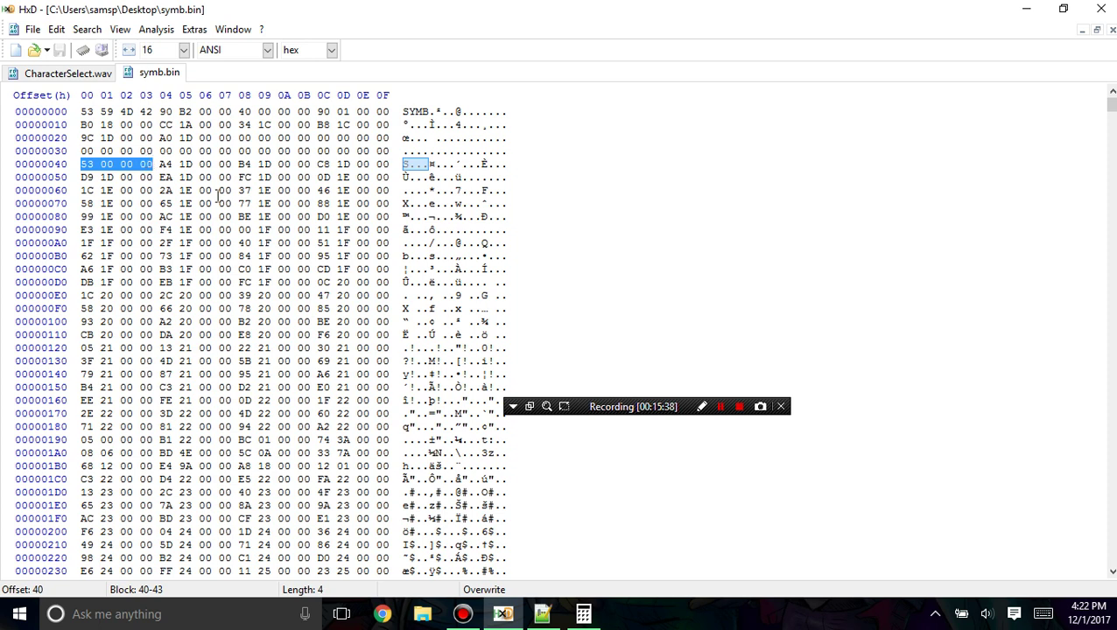
click(169, 164)
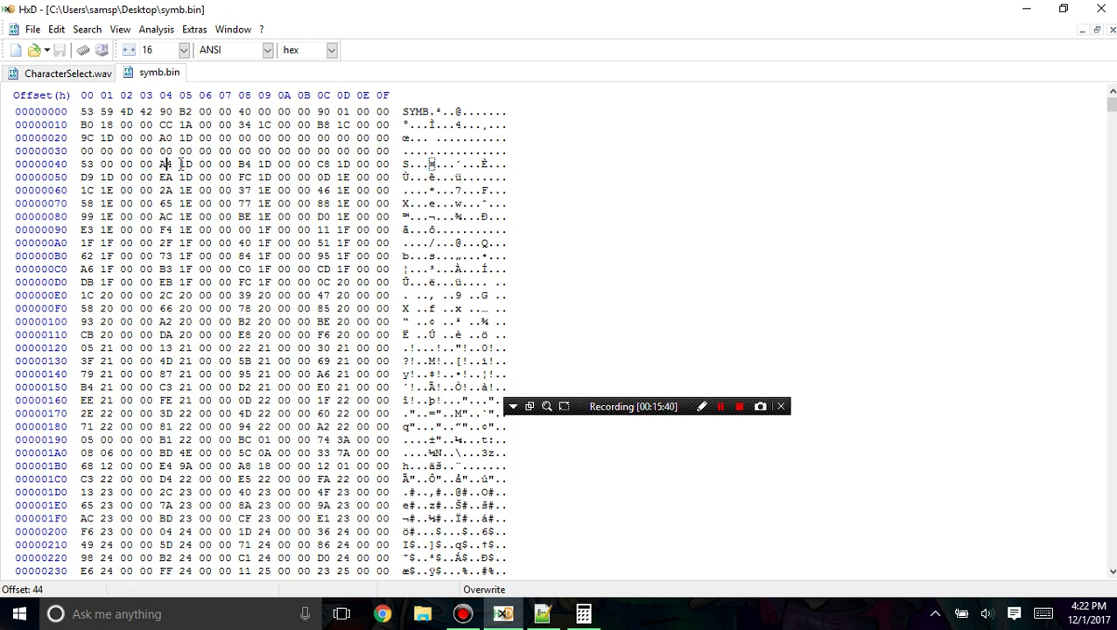
click(183, 164)
drag(183, 164, 195, 163)
click(182, 163)
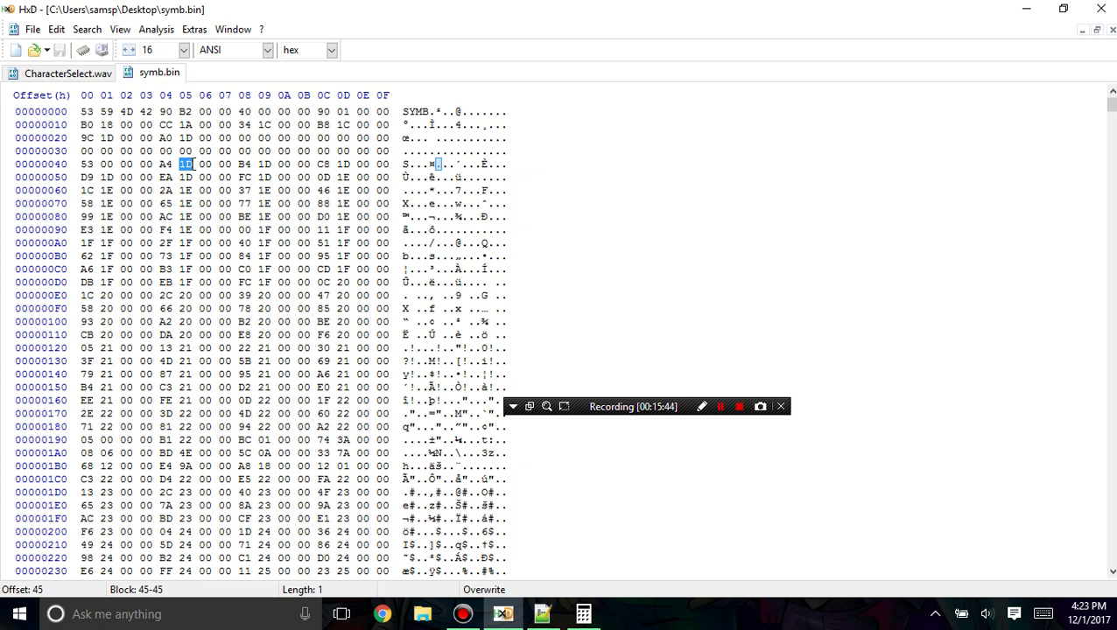
click(182, 163)
drag(183, 163, 160, 164)
click(163, 164)
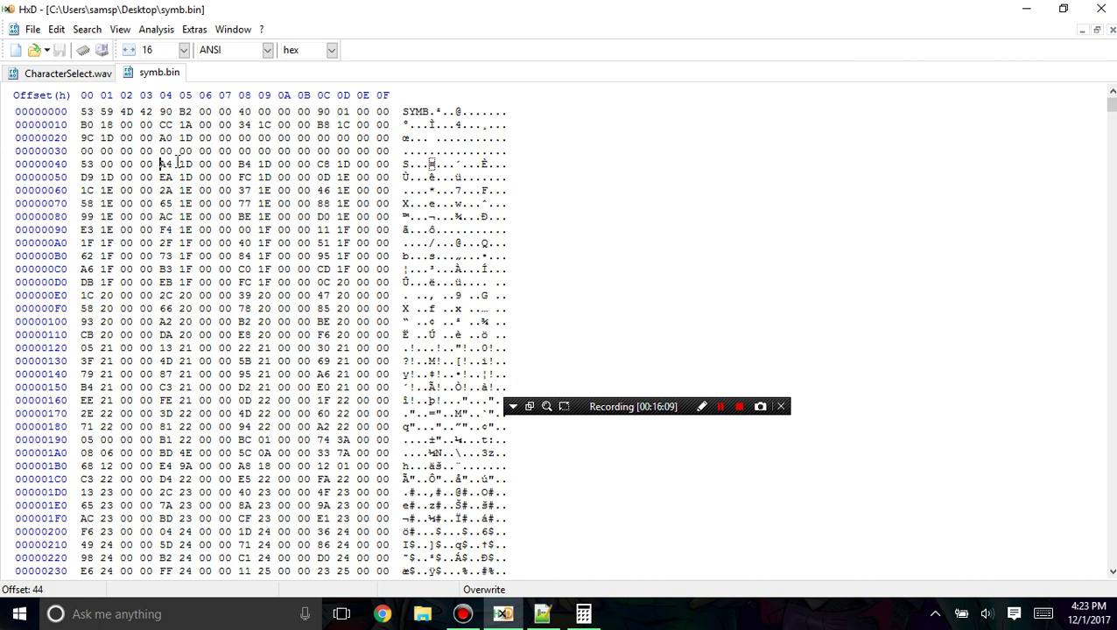
Step: Go to hex offset 1DA4 and examine the name strings starting there in the text representation
key(ctrl+g)
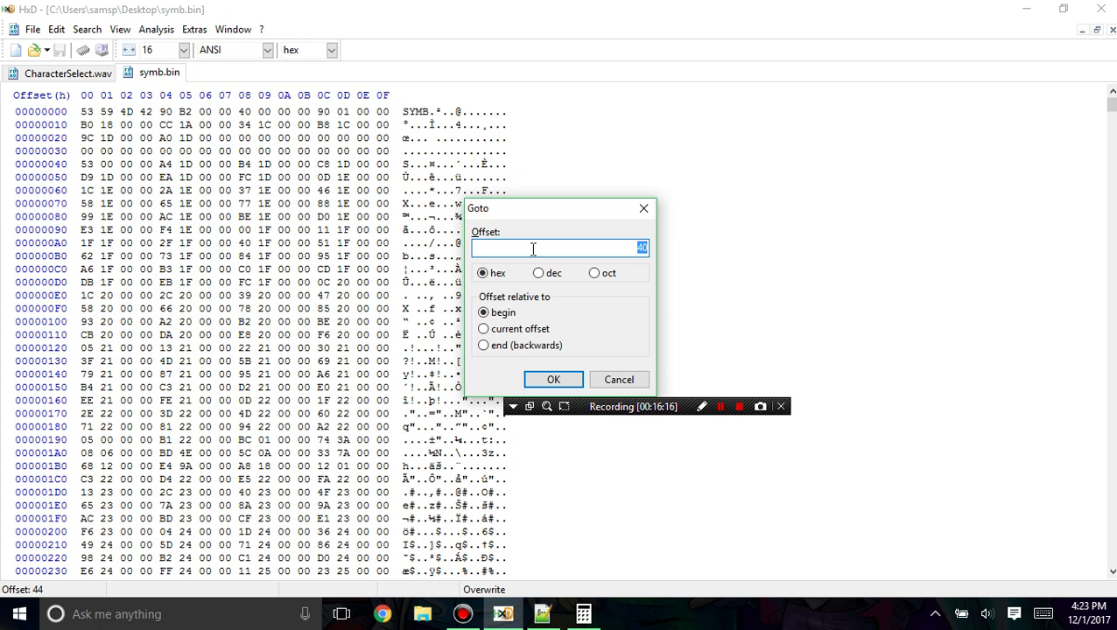
text(1DA4)
key(Return)
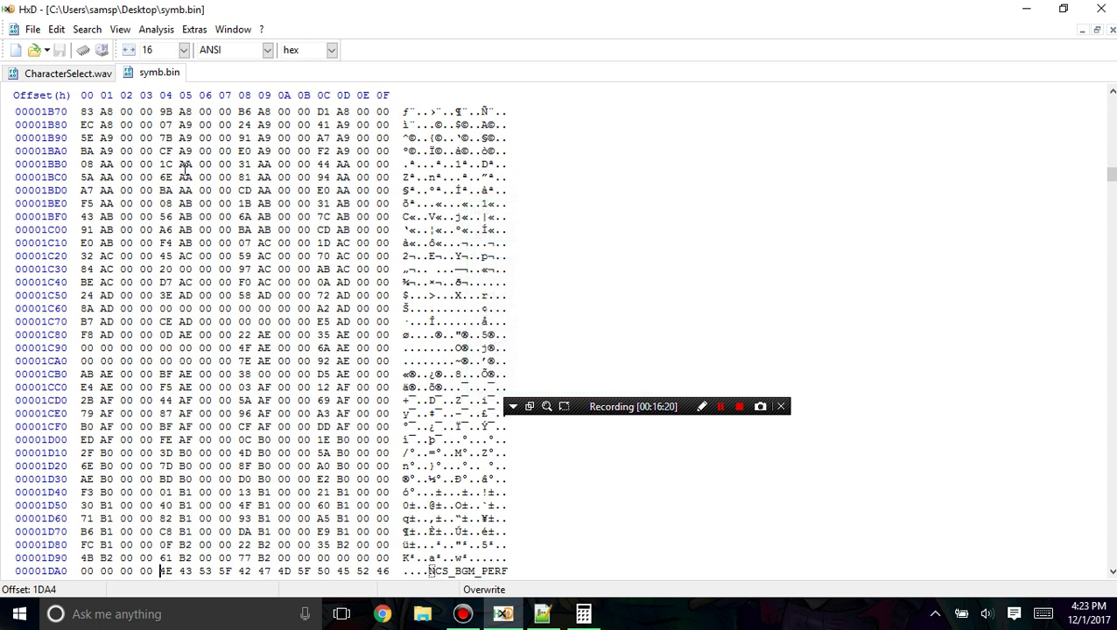
scroll(229, 347, down, 2)
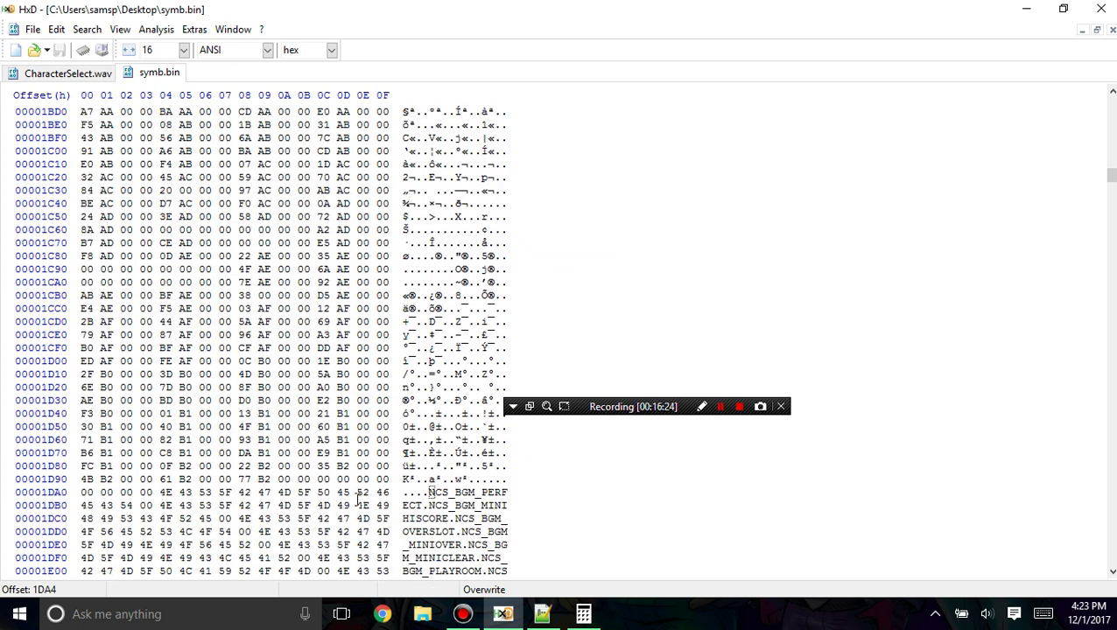
scroll(158, 492, down, 3)
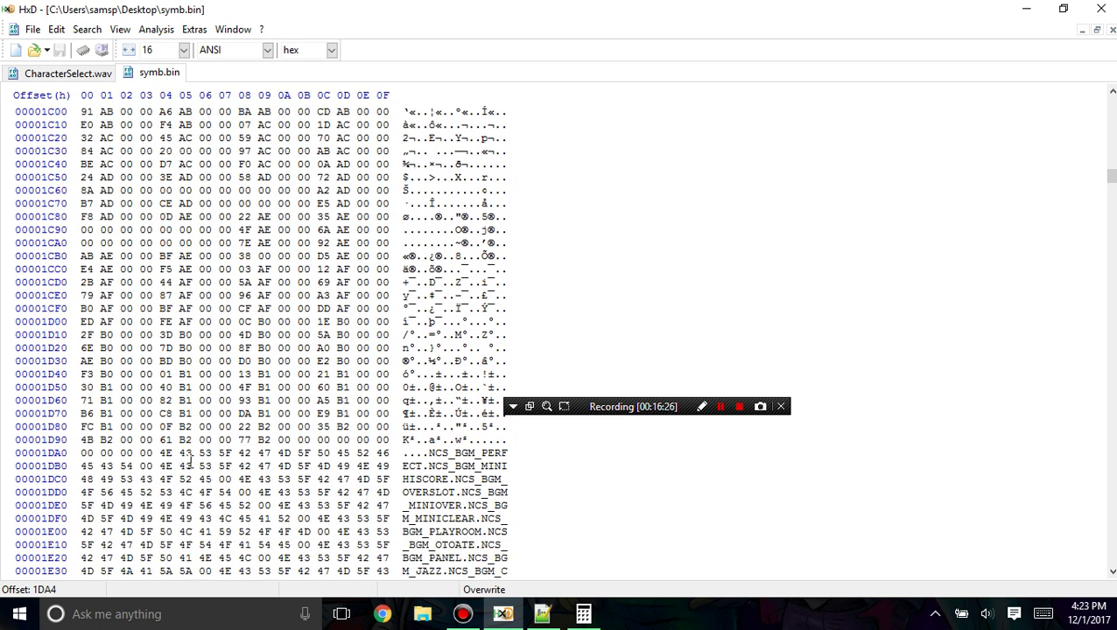
mouse_move(429, 375)
mouse_down()
mouse_move(462, 387)
mouse_move(420, 387)
mouse_up()
click(423, 399)
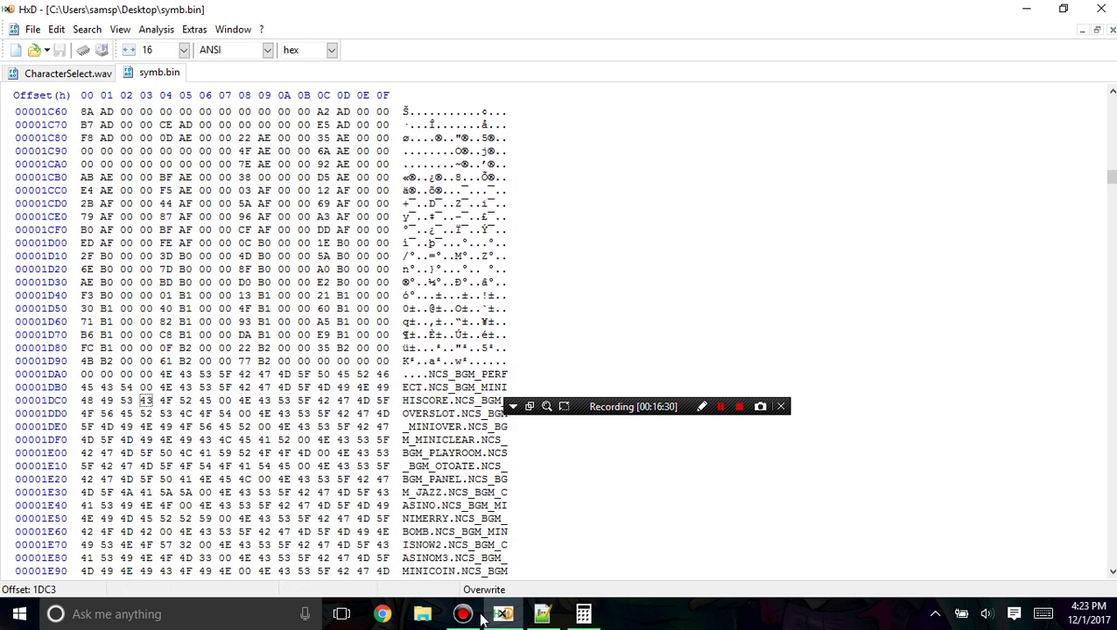
Step: Find WarpNotes.txt in the Documents folder and open it for hex editing in Hex Workshop v6.8
click(428, 621)
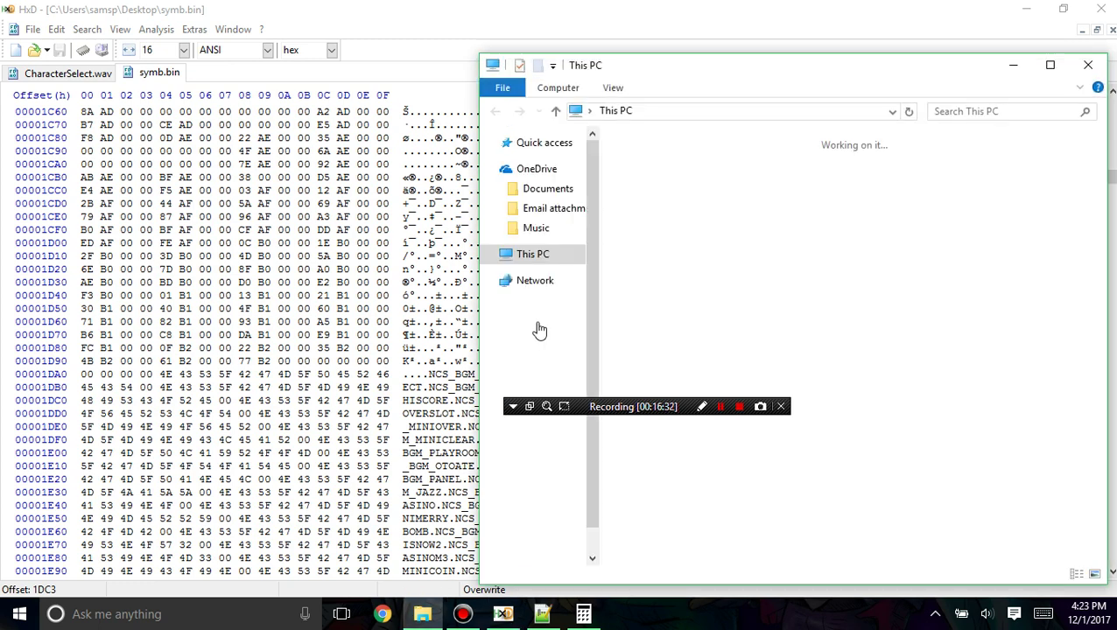
drag(786, 77, 304, 66)
double_click(390, 165)
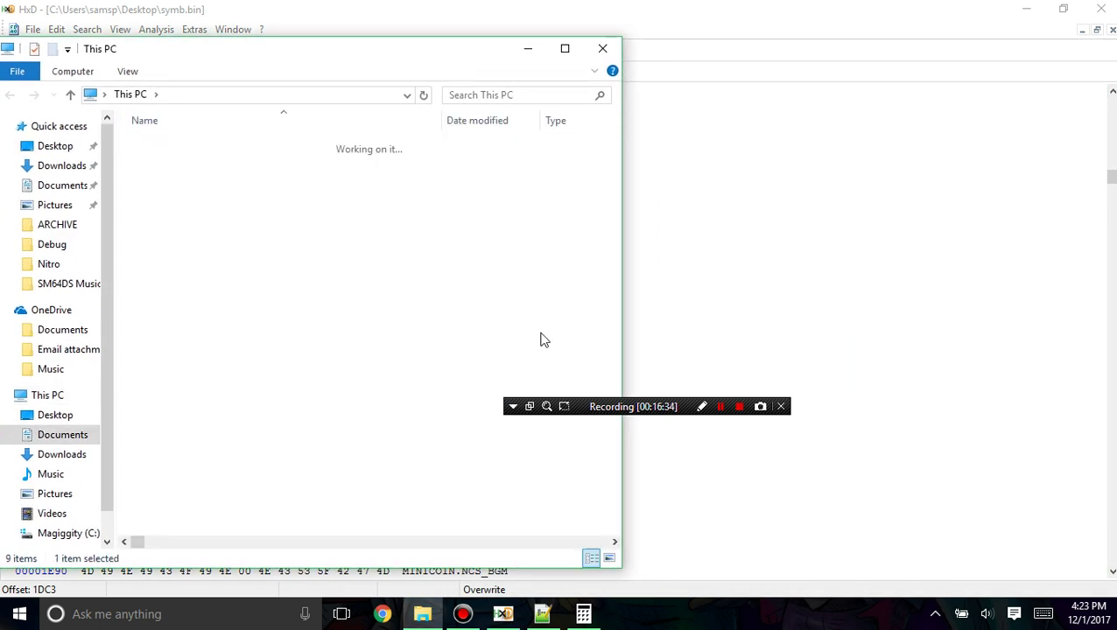
drag(583, 407, 76, 599)
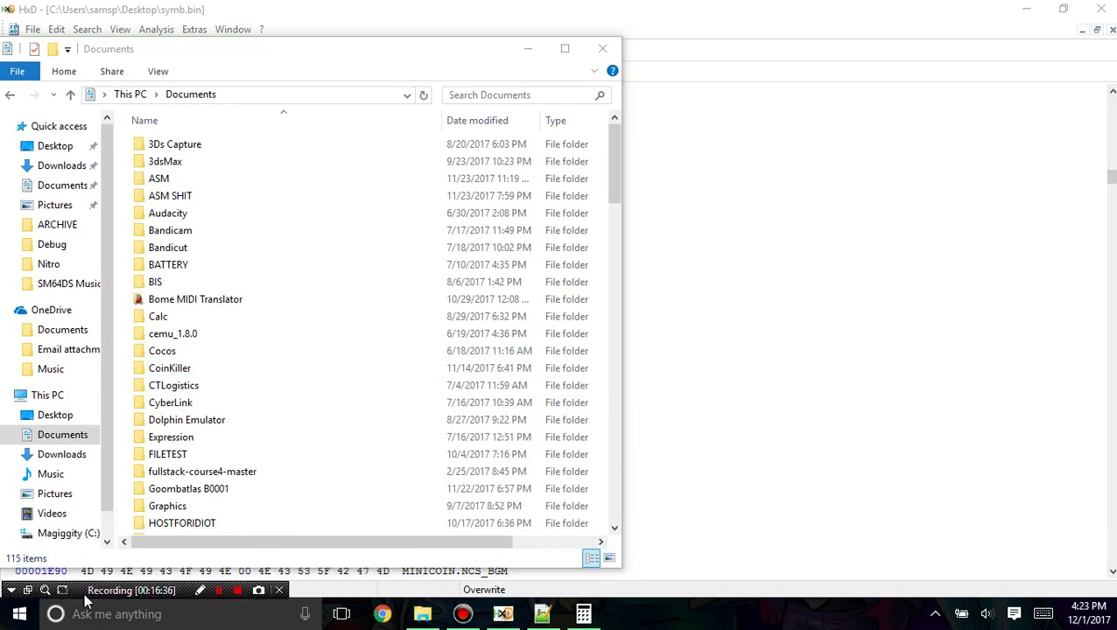
scroll(255, 340, down, 15)
scroll(256, 346, down, 12)
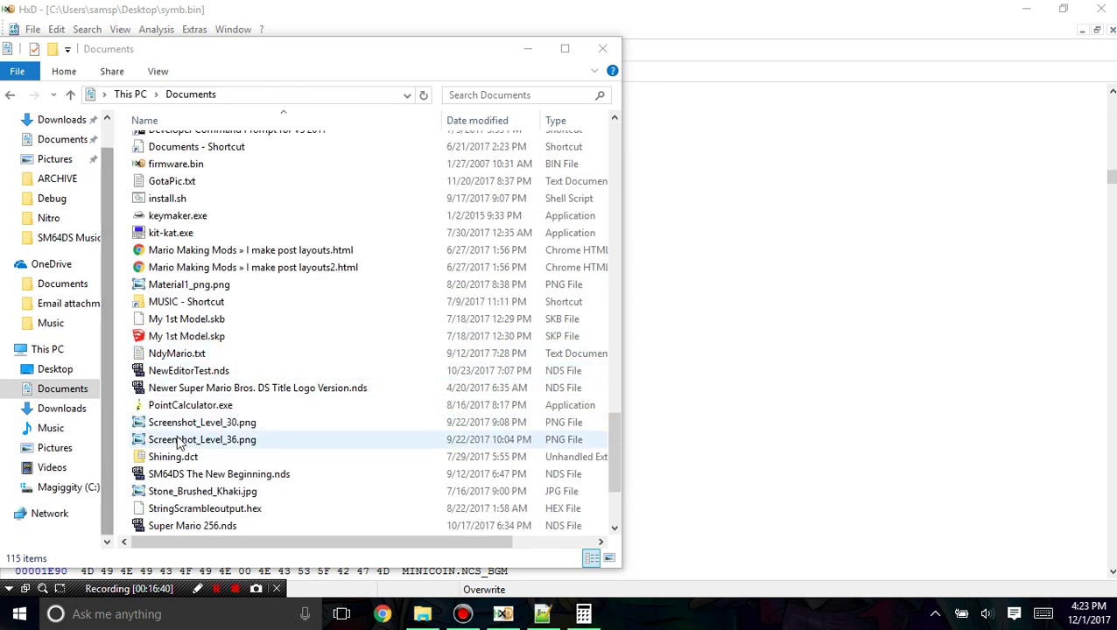
scroll(193, 437, down, 3)
click(206, 510)
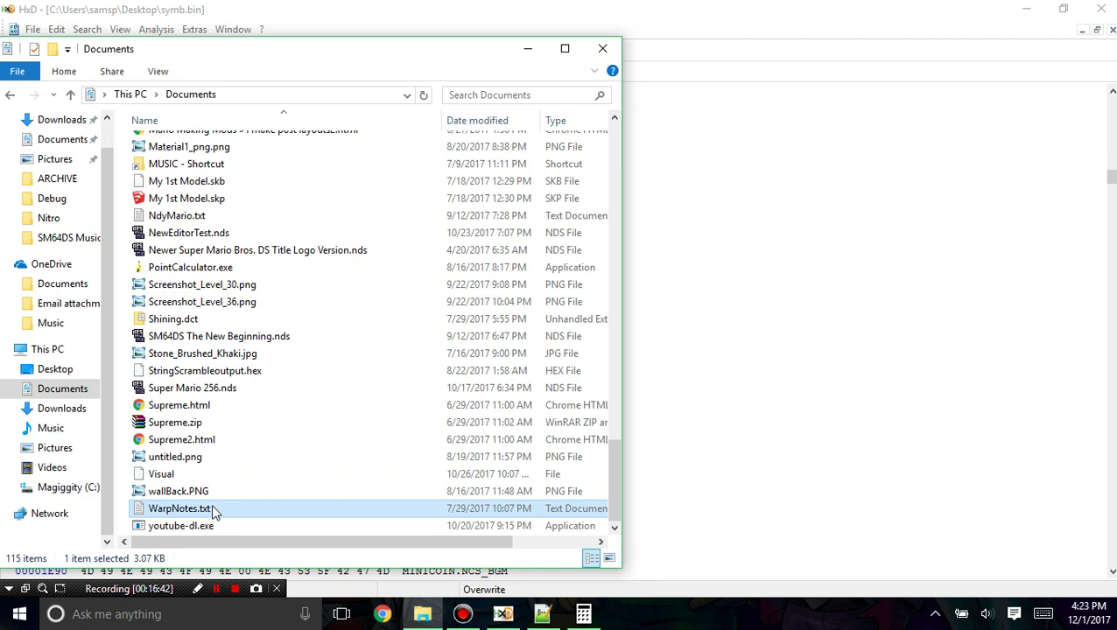
right_click(210, 511)
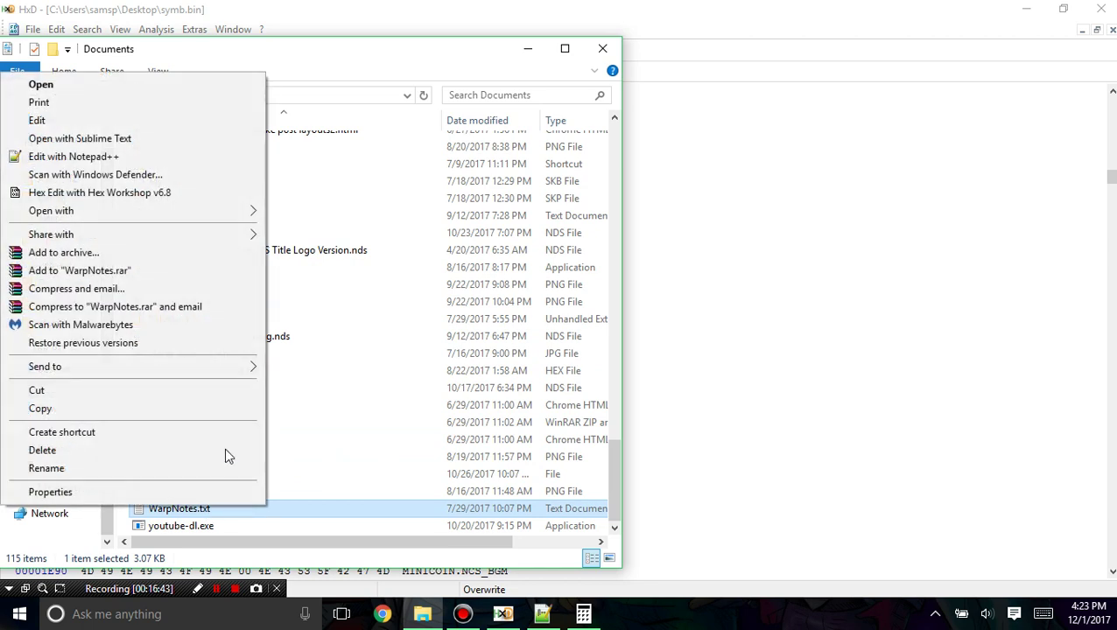
click(112, 192)
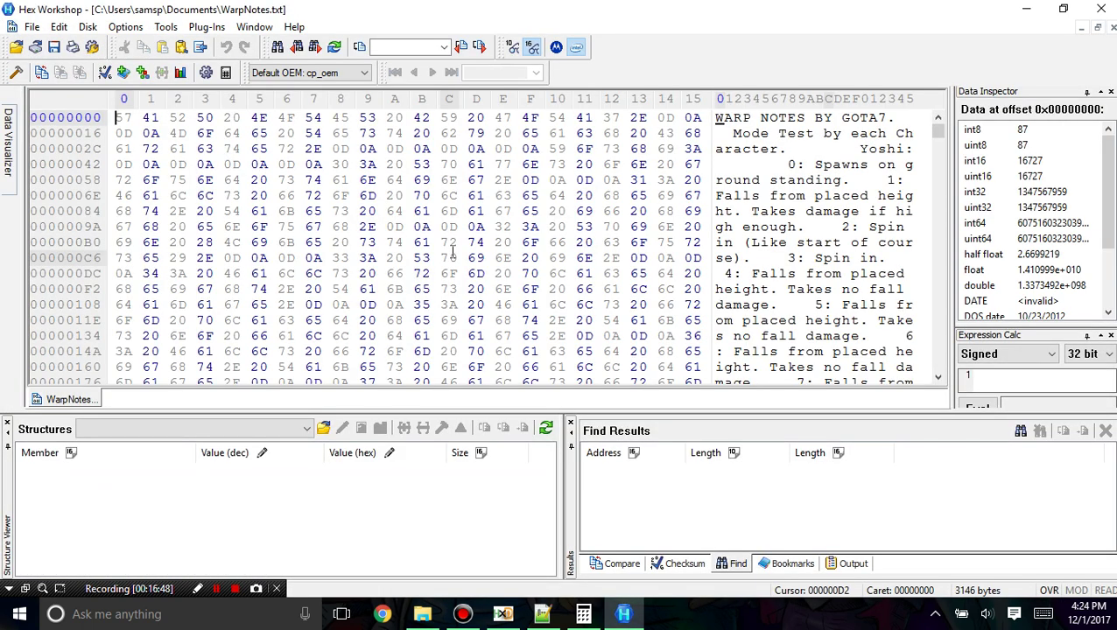
Step: Place the caret on the first byte, switch the expression calculator to Unsigned and return it to Signed
click(500, 257)
click(118, 117)
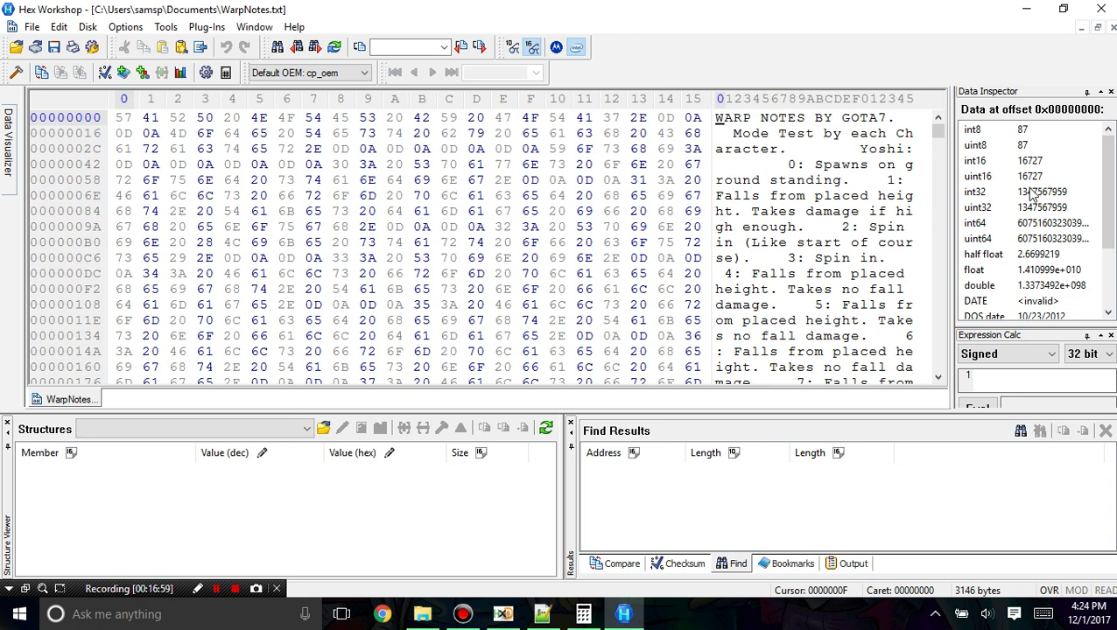
click(1020, 359)
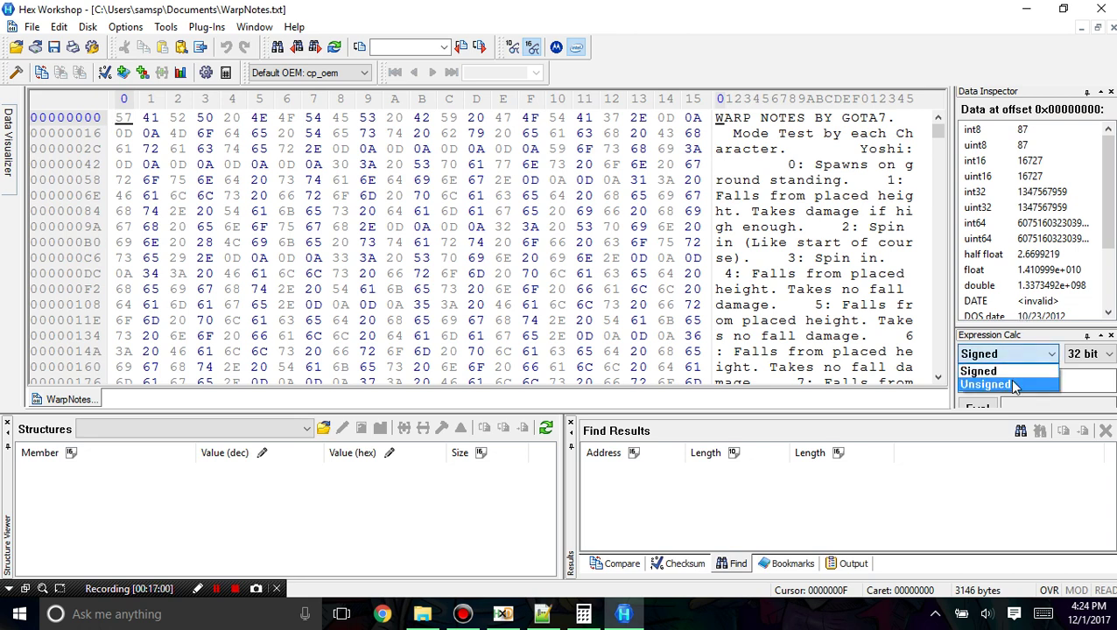
click(1009, 380)
click(1011, 353)
click(1006, 367)
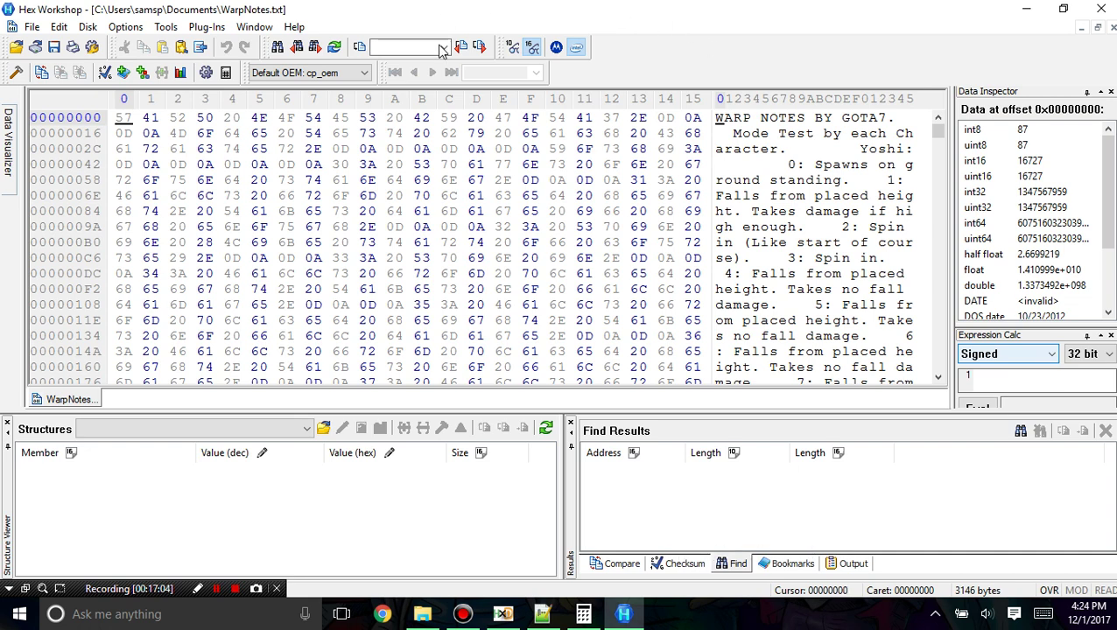
Step: Compare the Data Inspector values in big endian and little endian byte order, ending on little endian
click(557, 49)
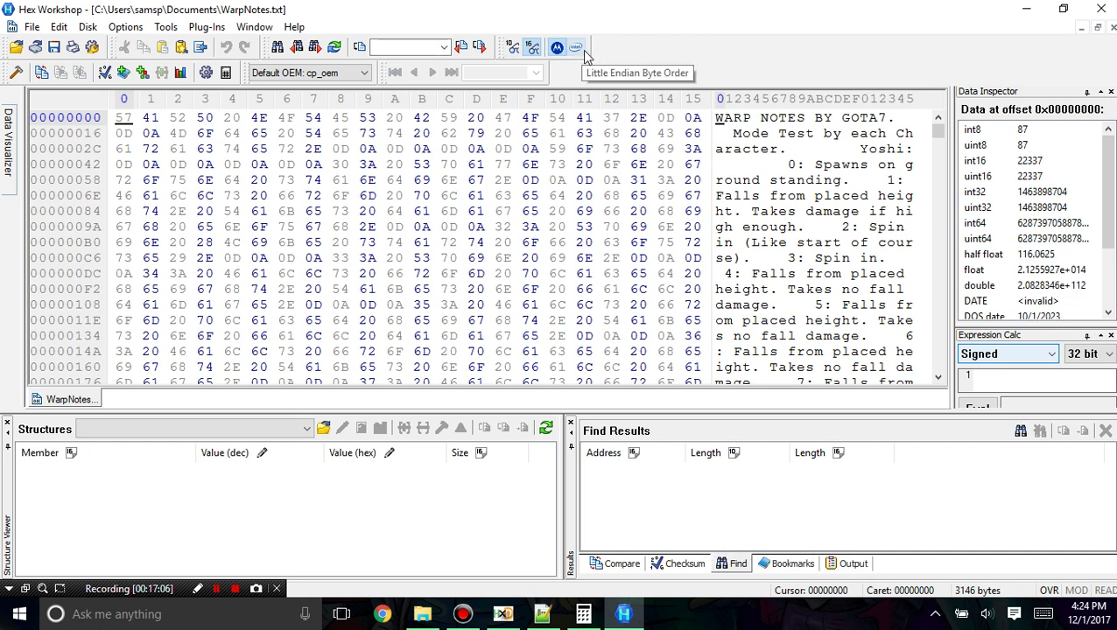
click(575, 49)
click(557, 48)
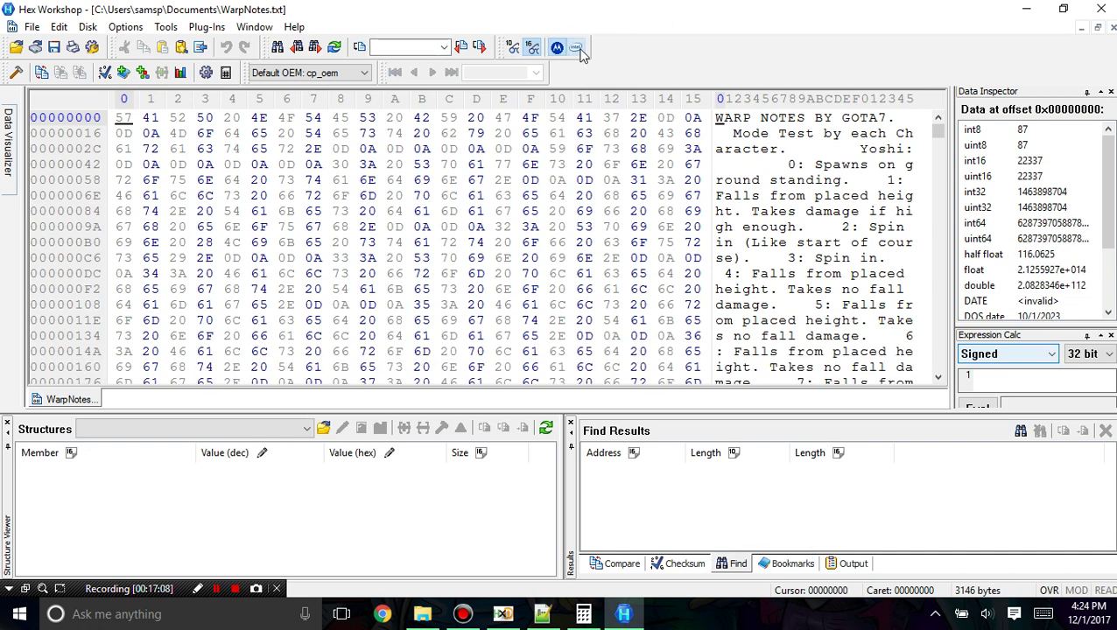
click(578, 49)
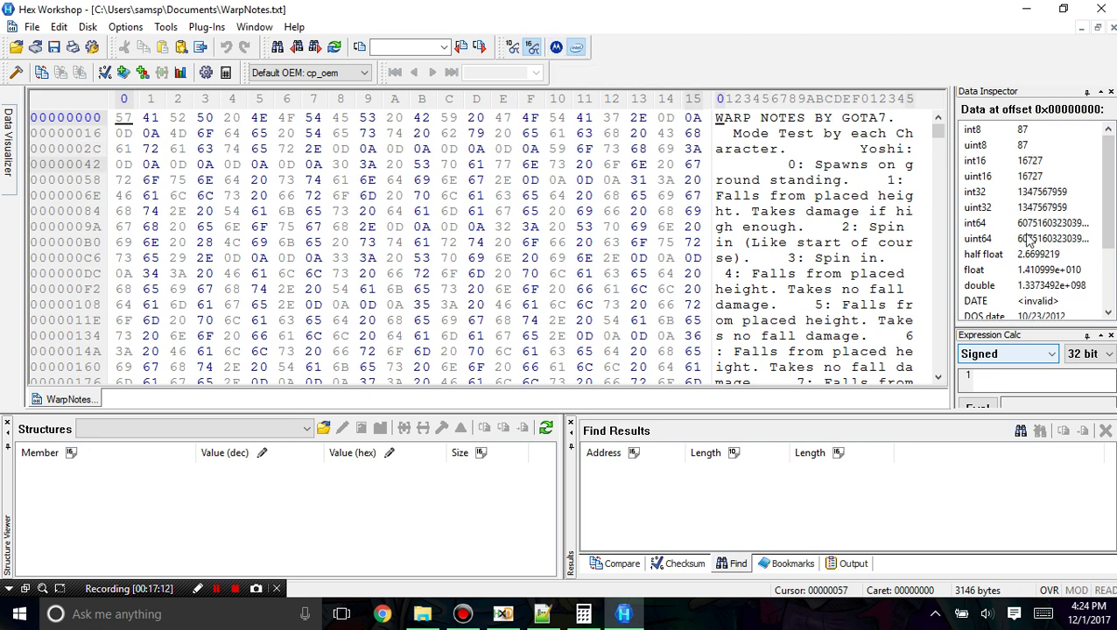
scroll(1025, 239, down, 2)
scroll(1025, 235, up, 2)
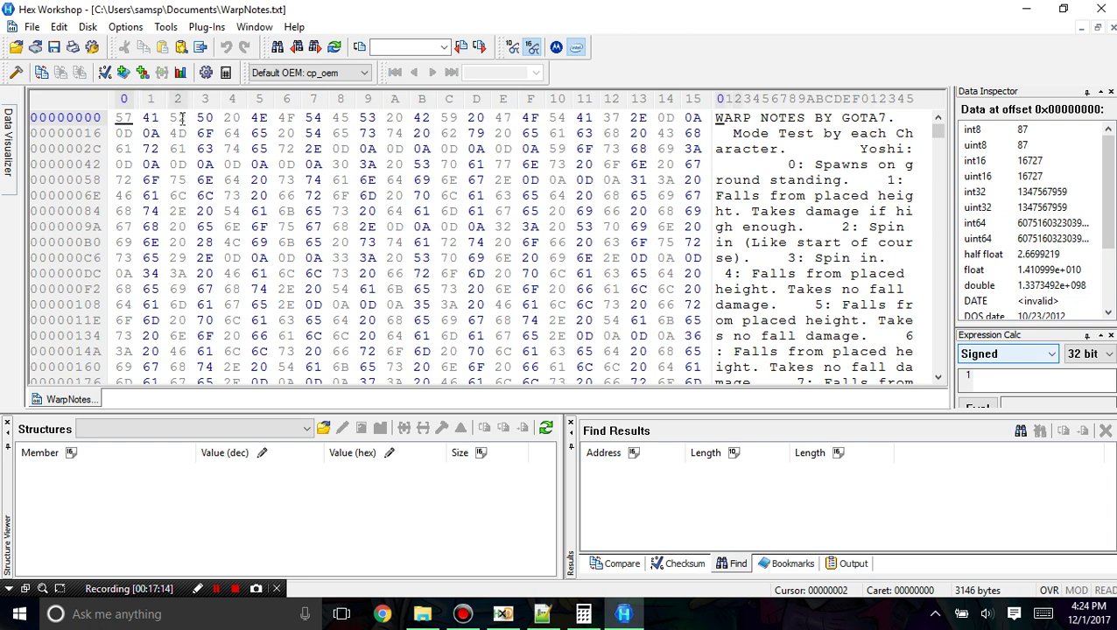
Step: Examine how WarpNotes.txt is shown as text beside its bytes, from the beginning to the end of the file
drag(123, 117, 87, 117)
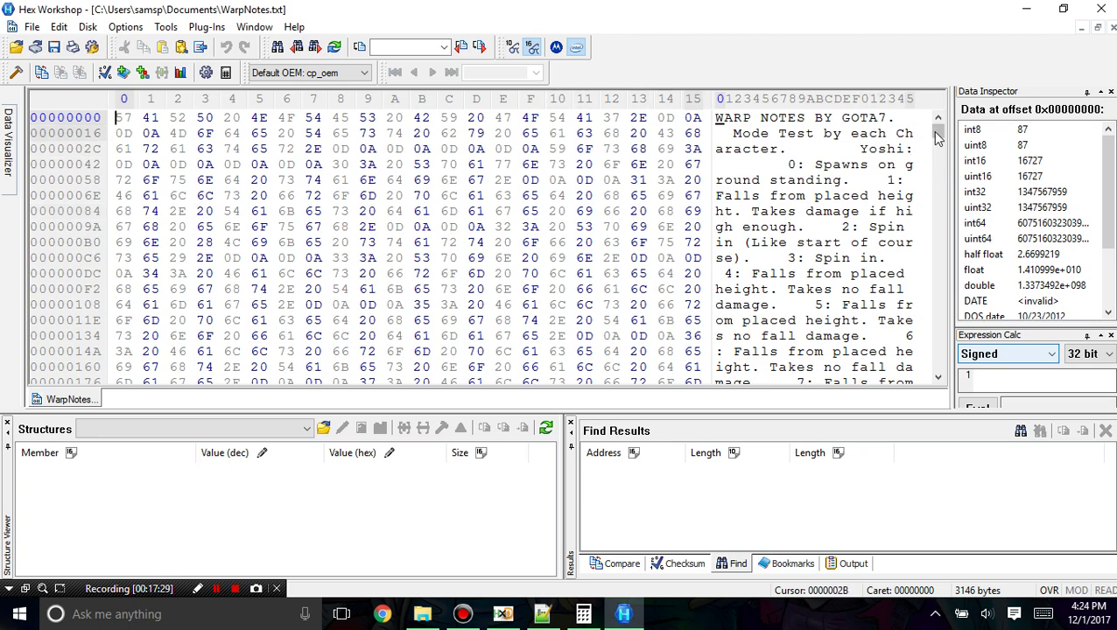
drag(935, 131, 948, 111)
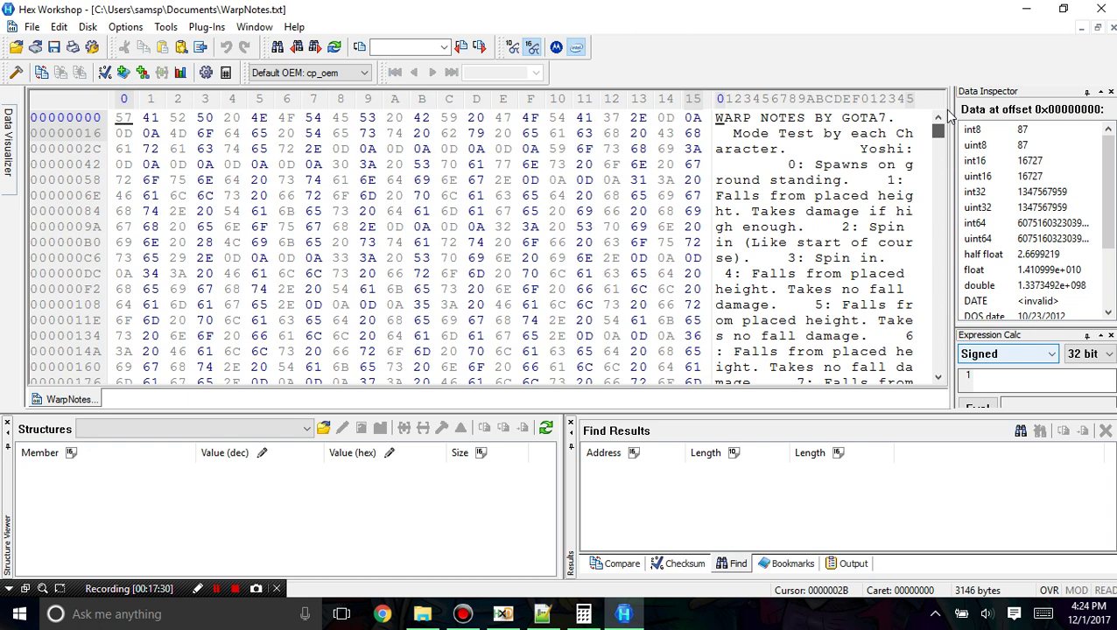
click(807, 227)
mouse_move(807, 226)
mouse_down()
mouse_move(834, 227)
mouse_move(807, 226)
mouse_up()
click(834, 227)
click(807, 225)
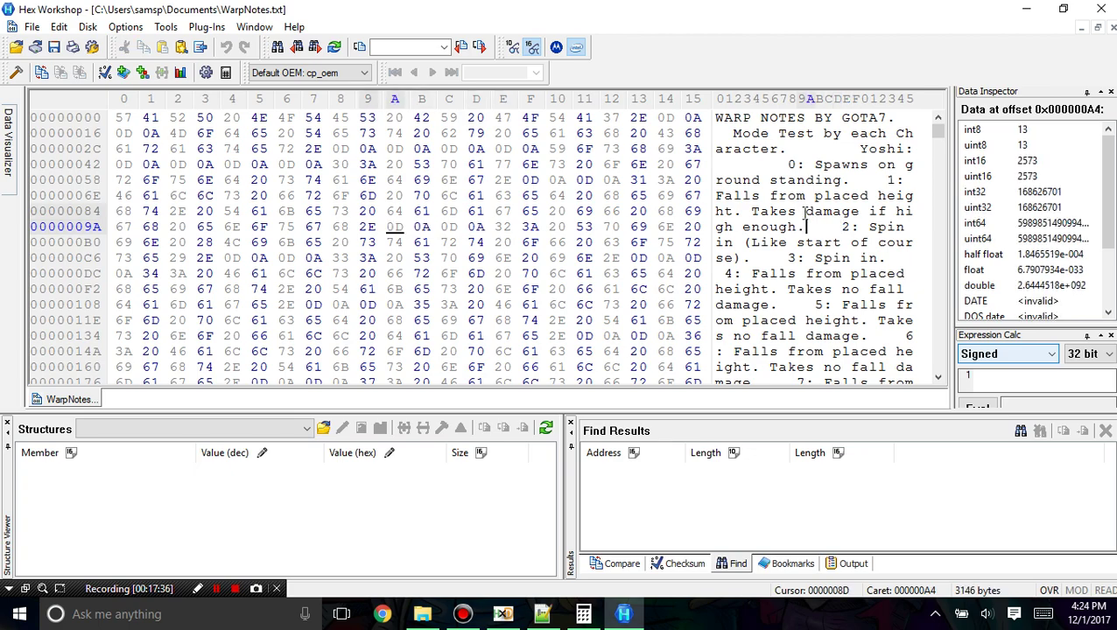
drag(778, 164, 747, 164)
click(780, 165)
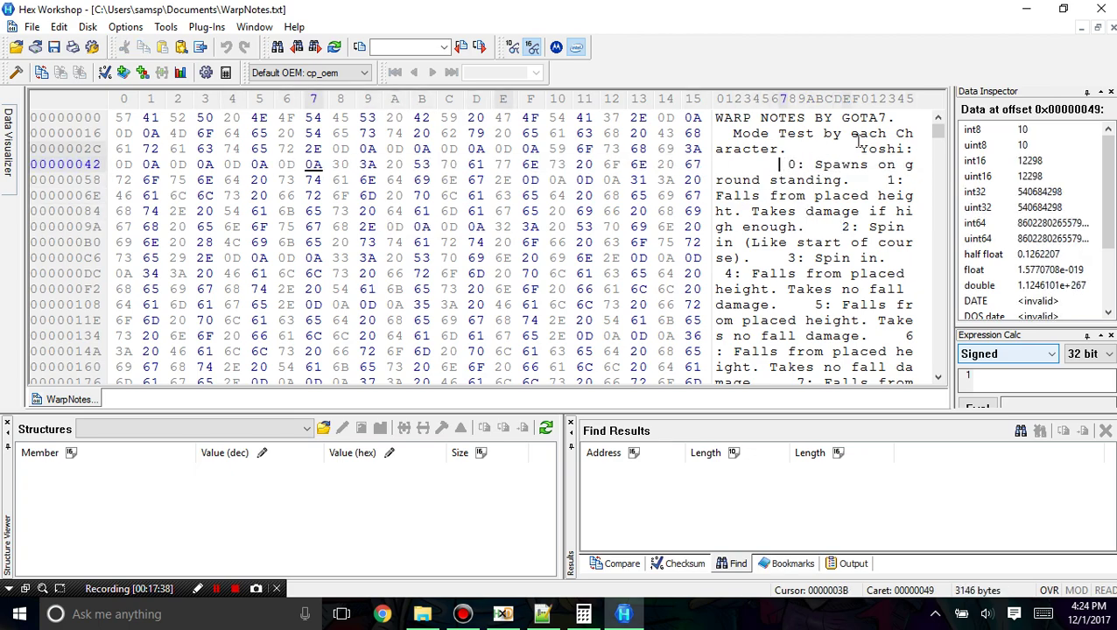
click(864, 133)
scroll(793, 180, down, 5)
scroll(937, 169, down, 2)
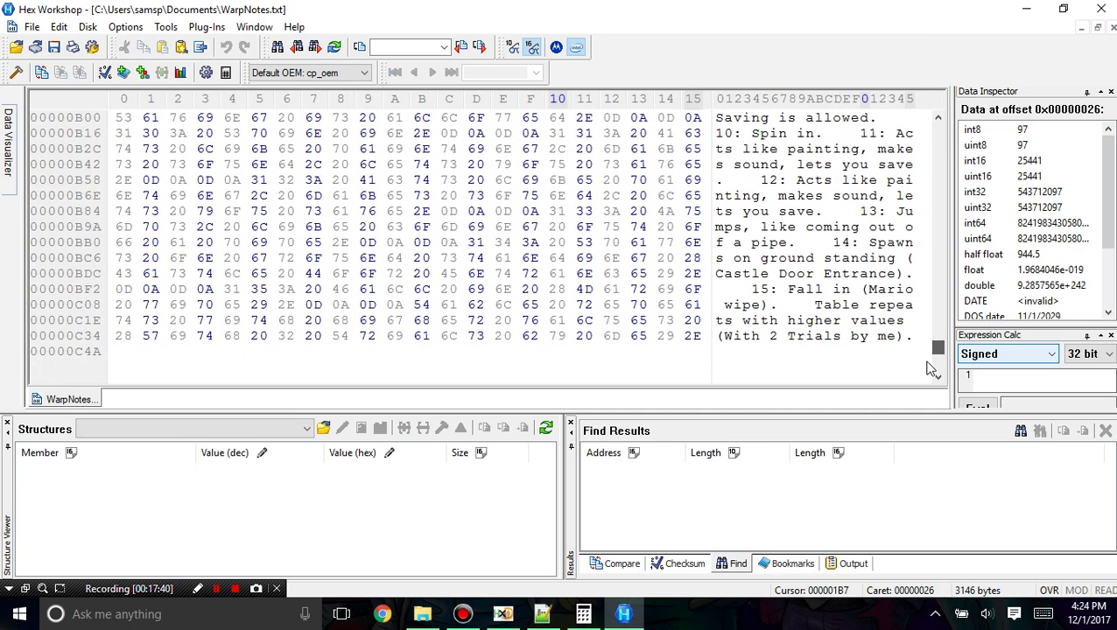
Step: Switch to HxD and look through the bytes of CharacterSelect.wav and symb.bin
scroll(904, 213, up, 7)
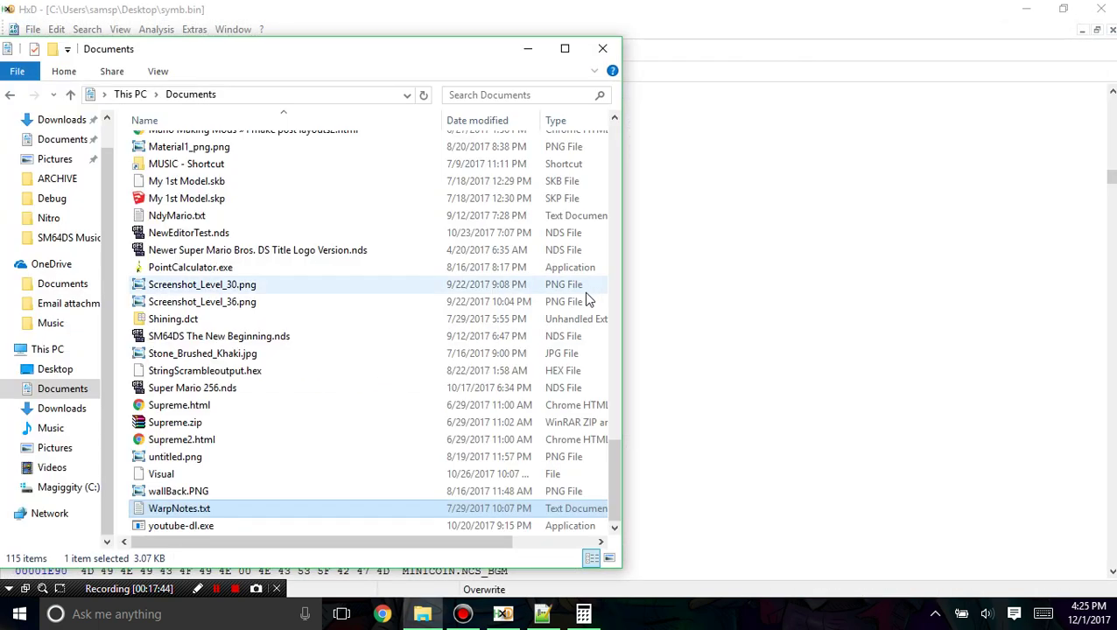
click(998, 348)
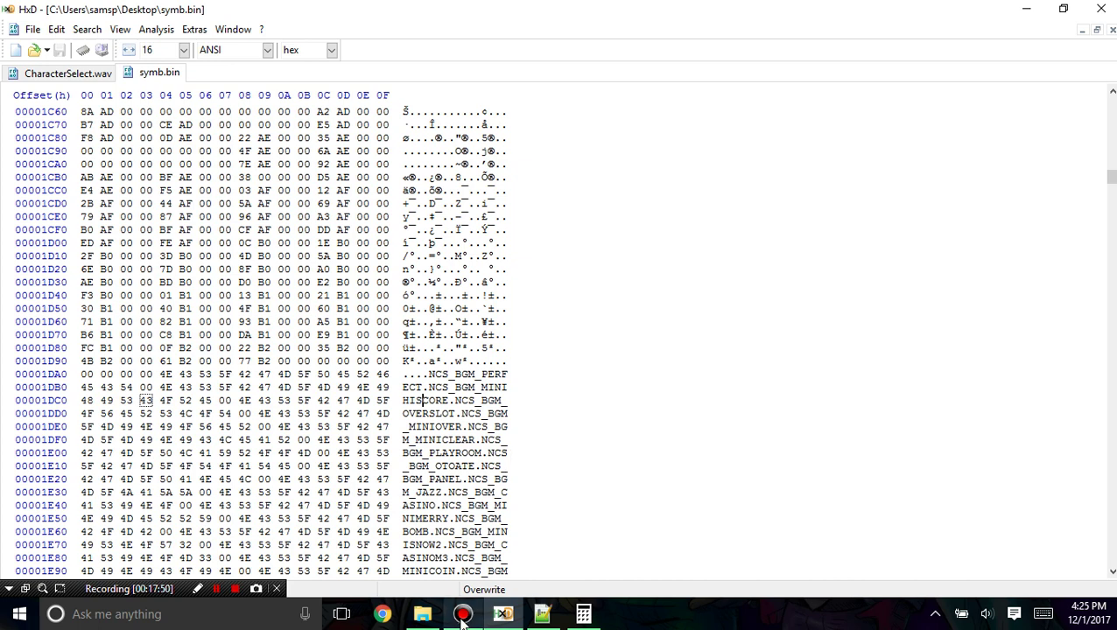
click(83, 77)
scroll(405, 173, down, 20)
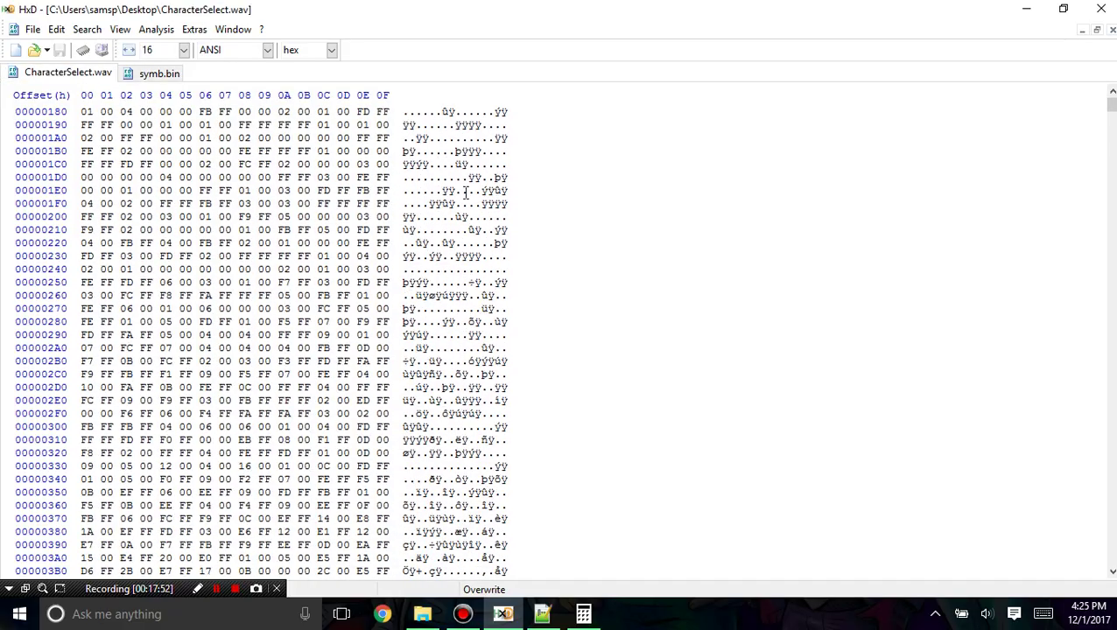
drag(1108, 108, 996, 86)
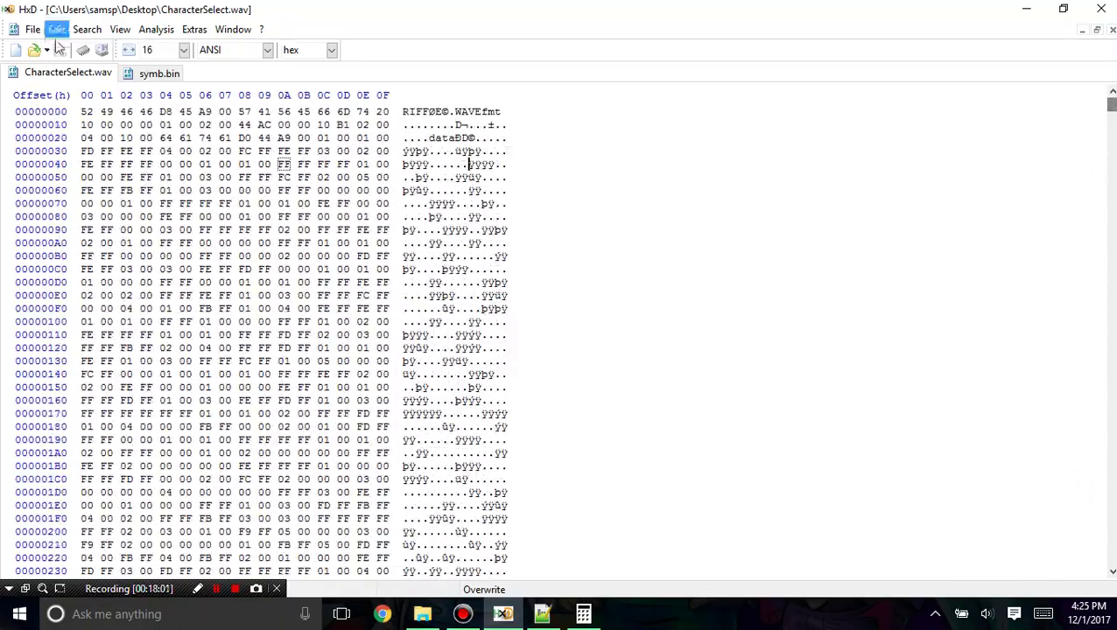
click(147, 74)
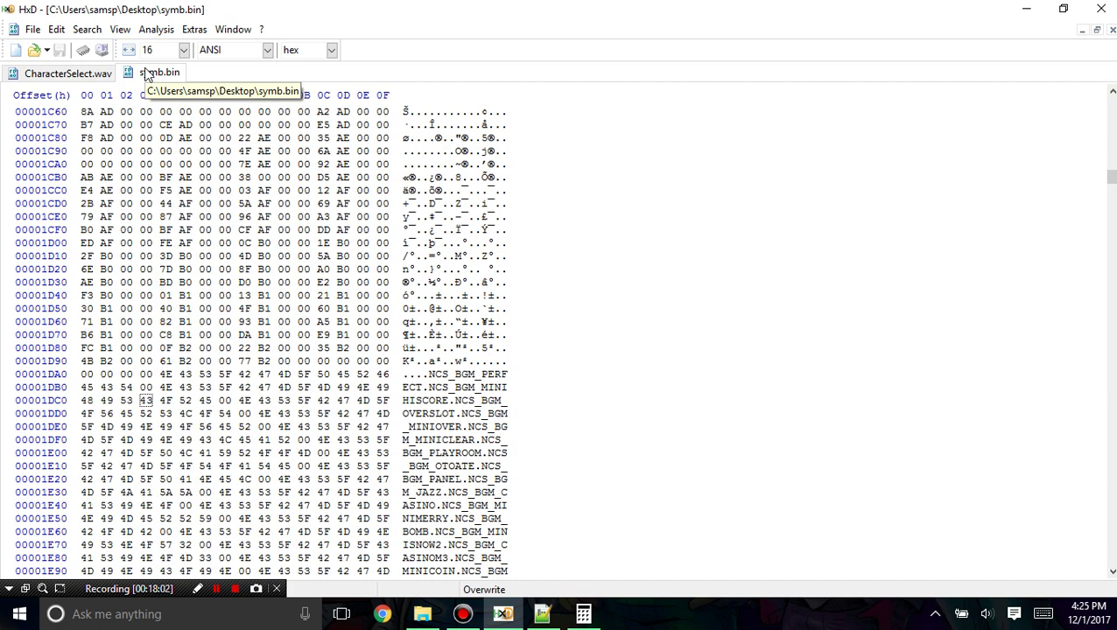
scroll(427, 473, down, 7)
scroll(454, 349, up, 10)
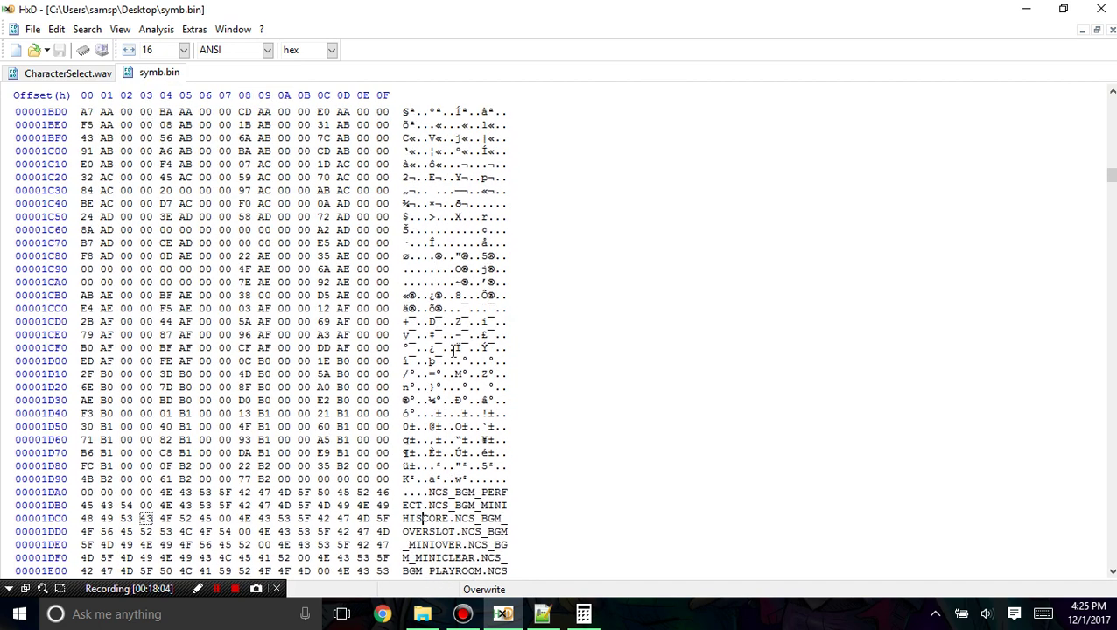
scroll(455, 349, up, 20)
click(31, 30)
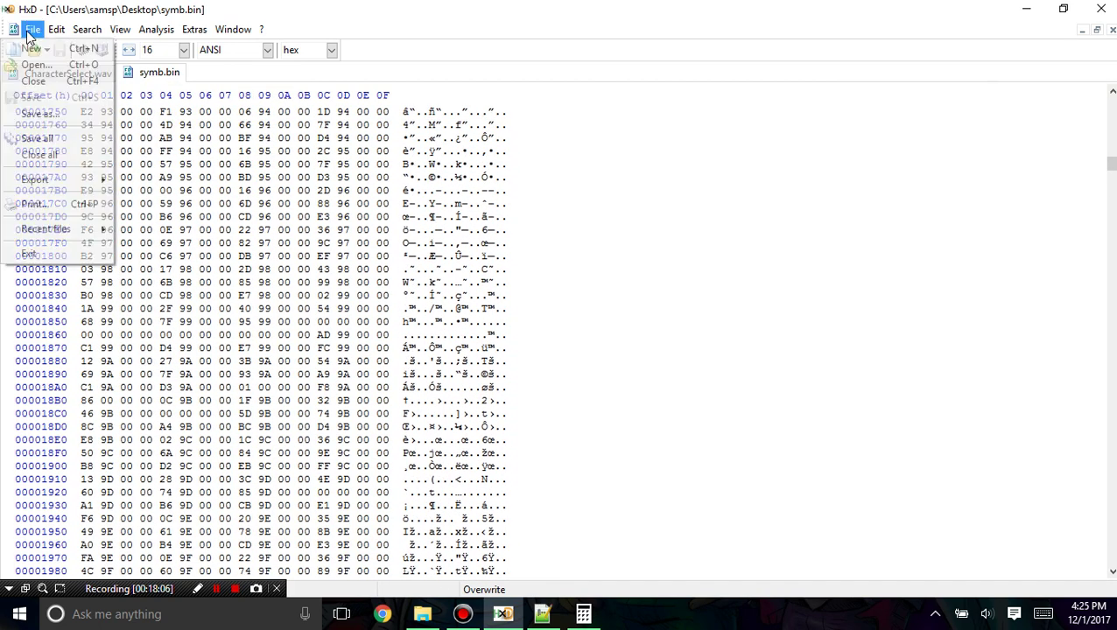
click(34, 49)
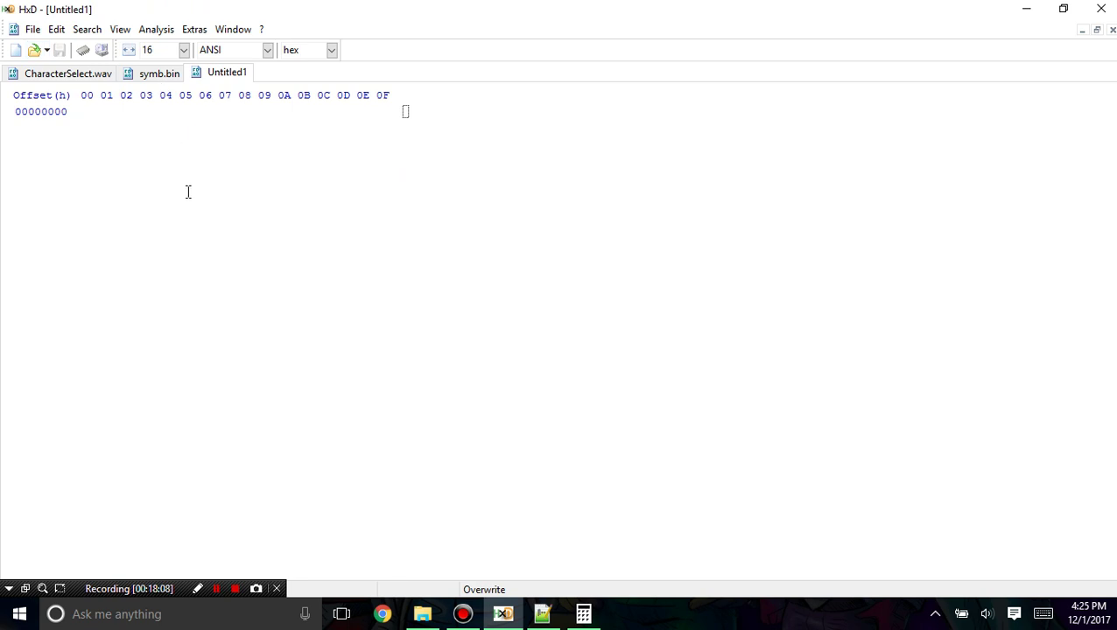
text(545345344055)
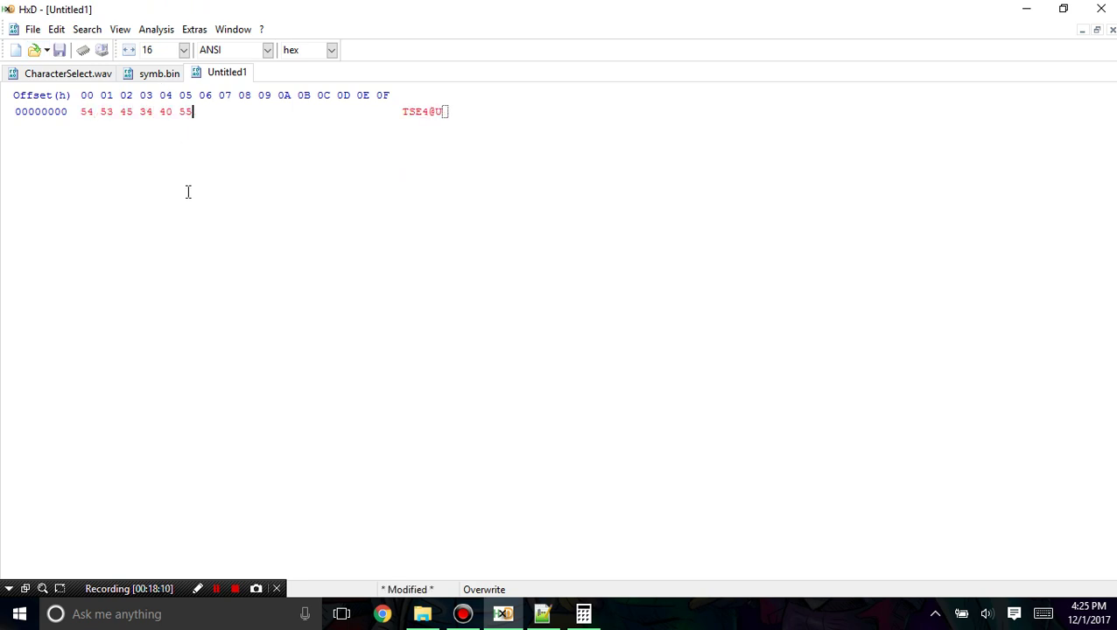
key(BackSpace)
text(45554353235)
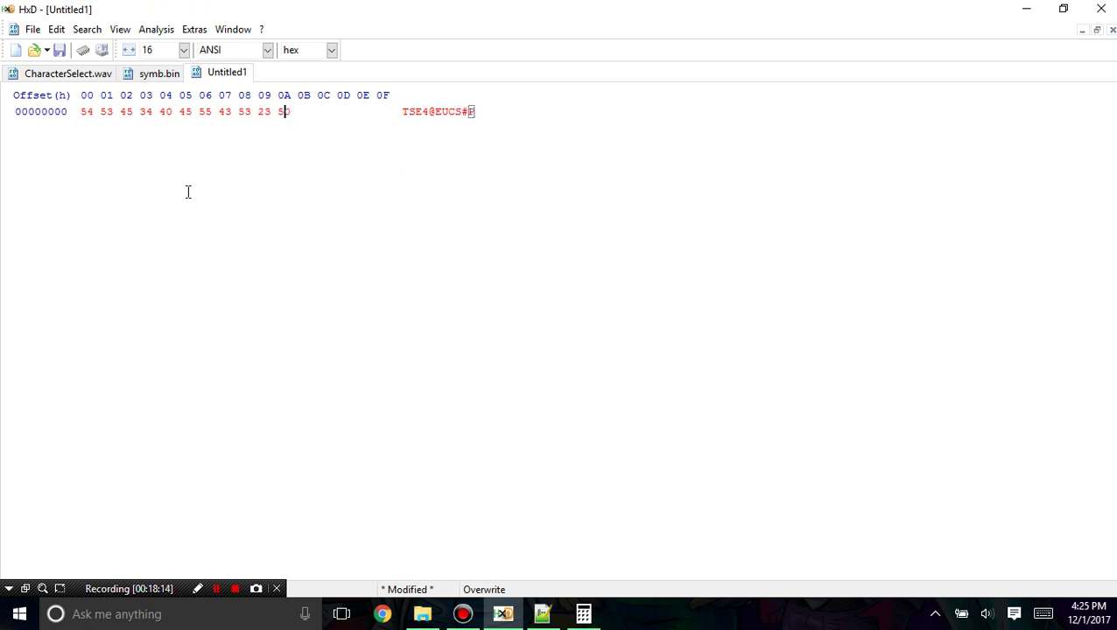
Step: Replace all bytes with FILE entered in the text column, followed by the hex bytes 0F FF FF
drag(304, 121, 70, 110)
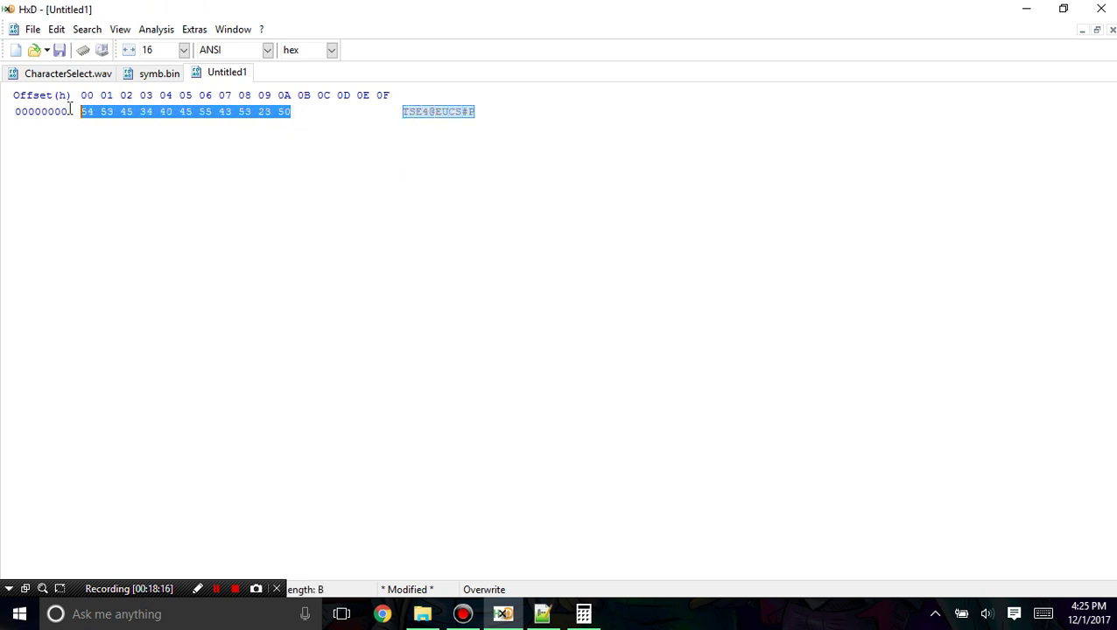
key(Delete)
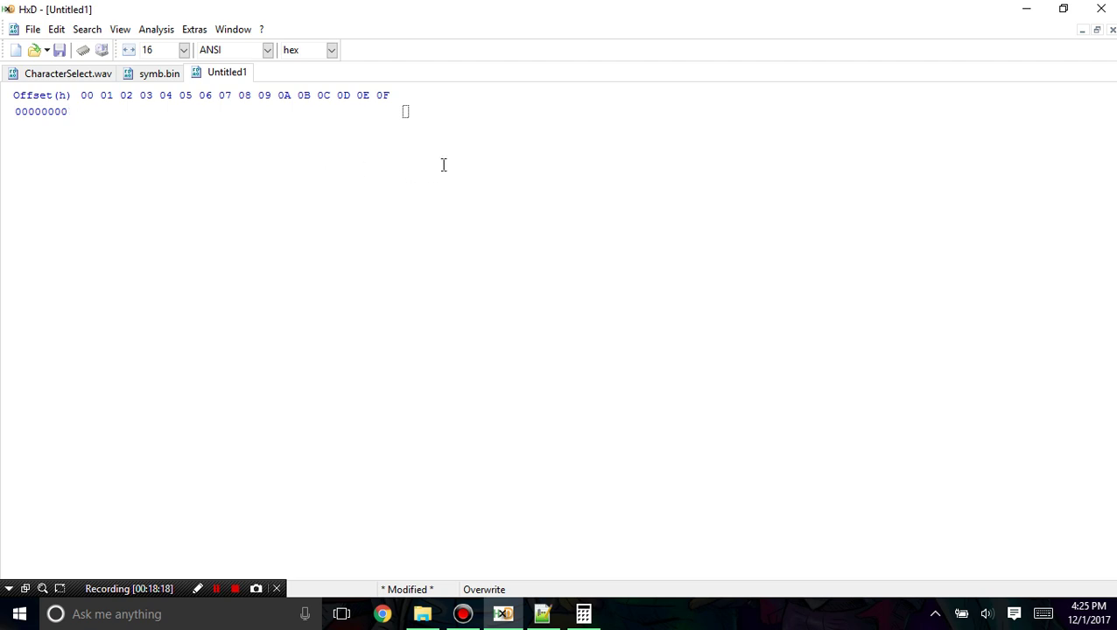
click(420, 111)
text(FILE)
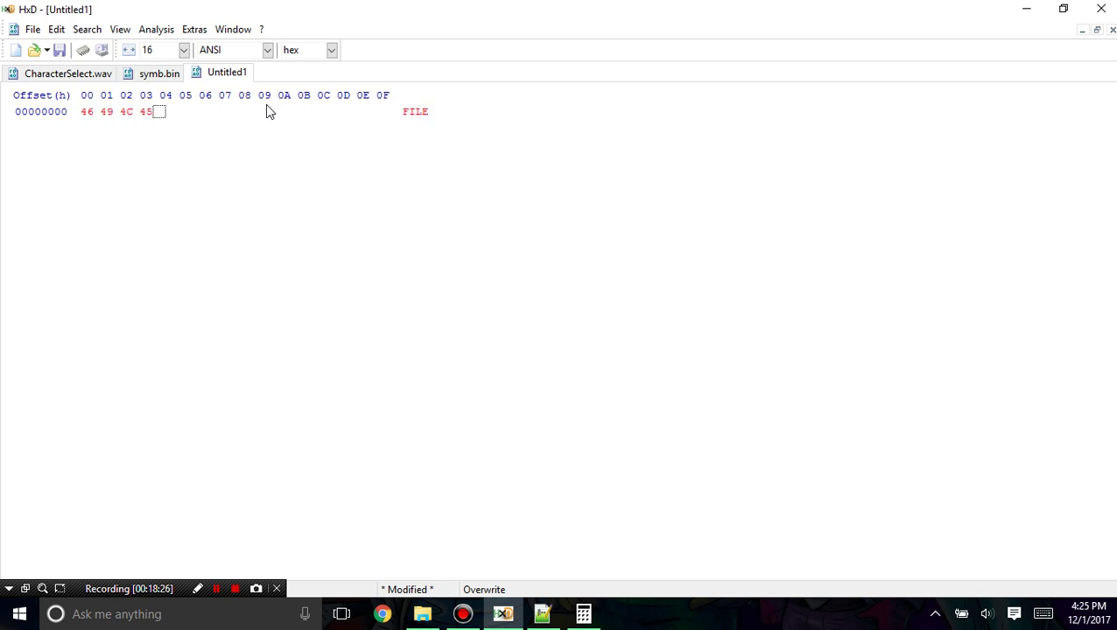
click(234, 120)
text(0F FF FF FF EF EF)
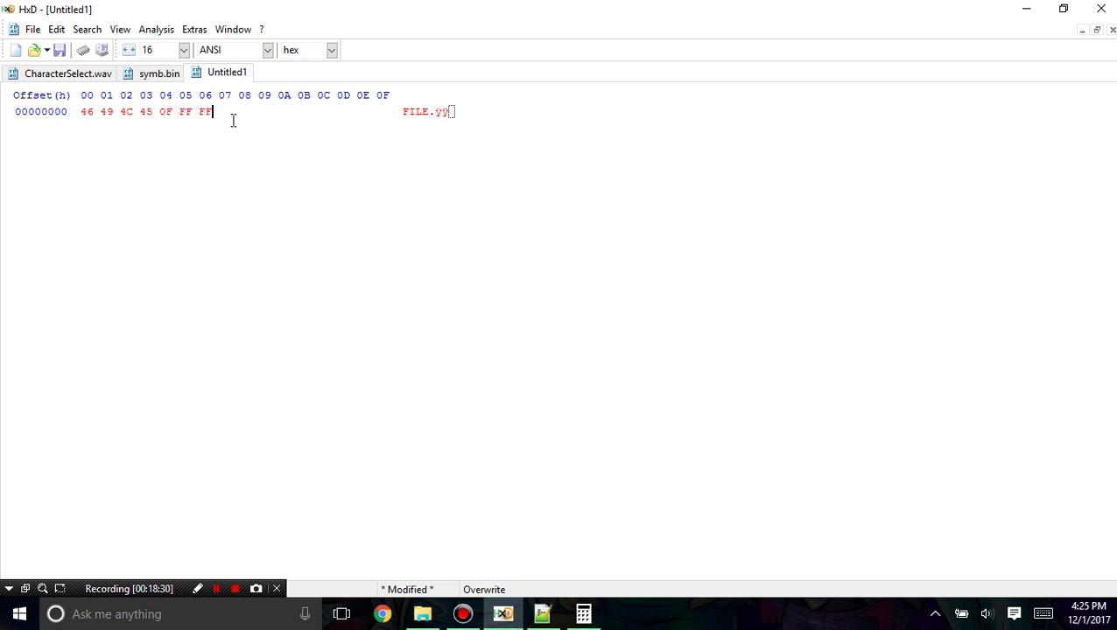
Step: Clear the file, enter the four bytes FF FF FF FF and highlight them briefly
key(BackSpace)
key(BackSpace)
key(BackSpace)
key(BackSpace)
key(BackSpace)
key(BackSpace)
key(BackSpace)
key(BackSpace)
key(BackSpace)
key(BackSpace)
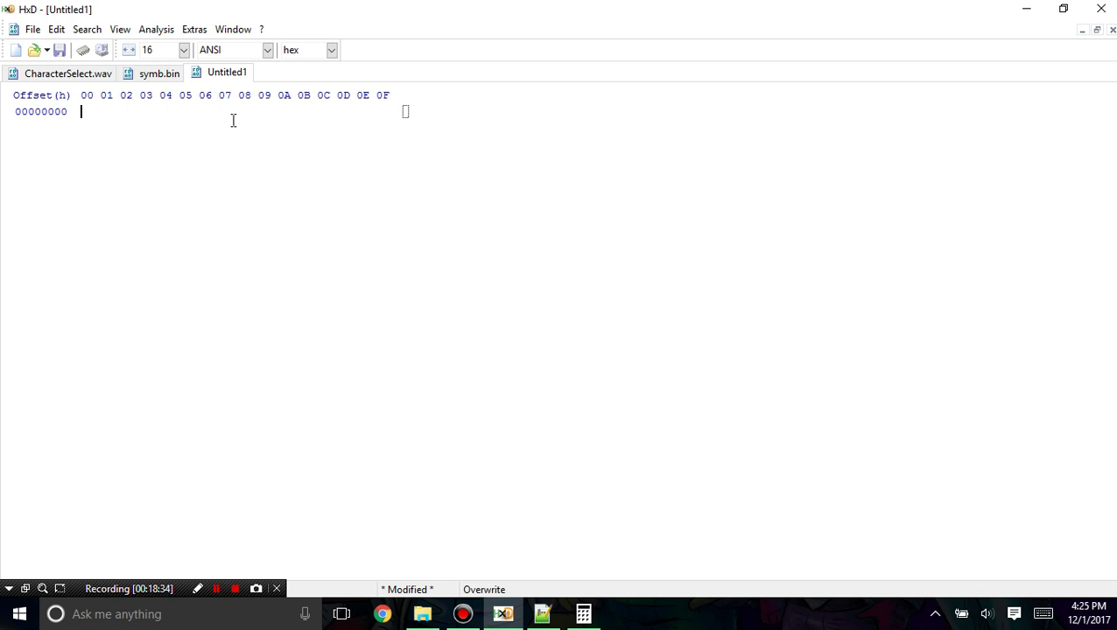
text(FF FF FF FF)
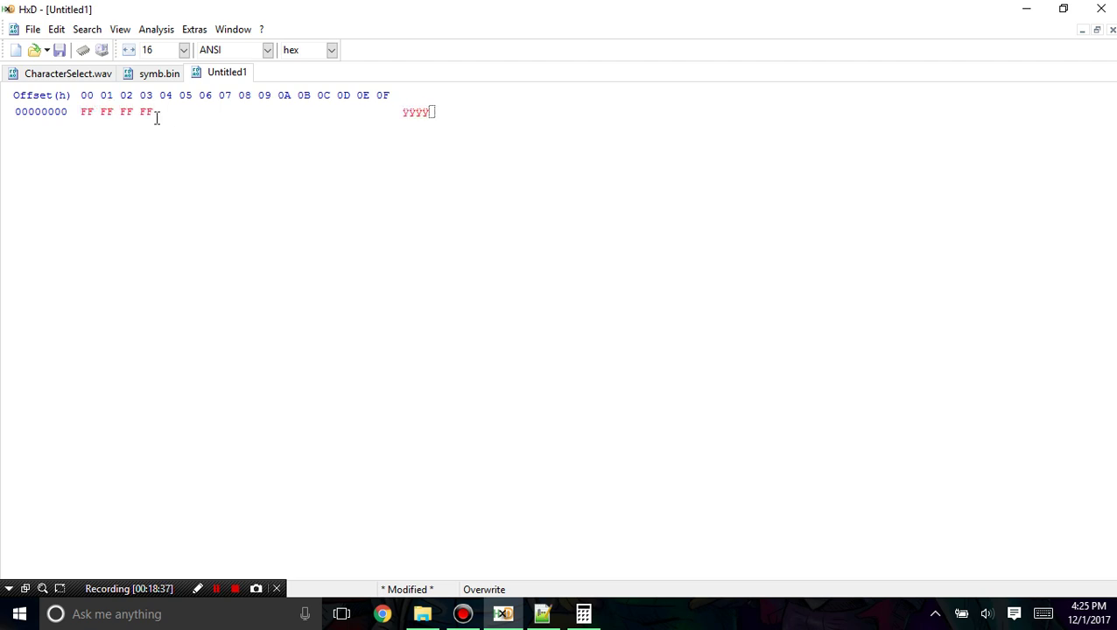
drag(157, 118, 61, 103)
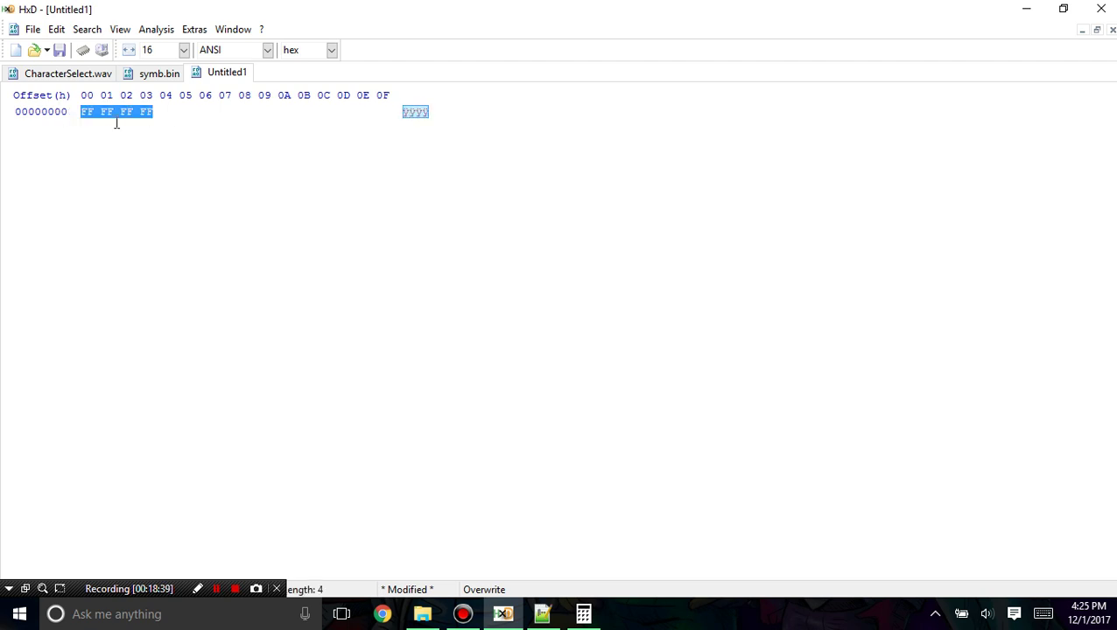
click(175, 128)
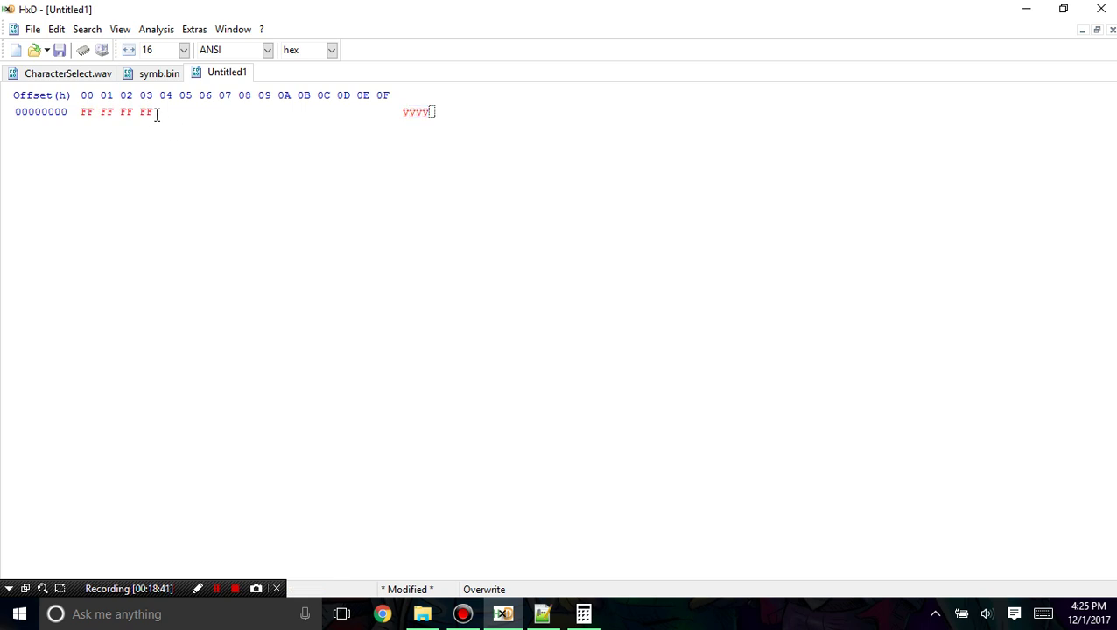
Step: Overwrite the four bytes with 00 00 00 00 and set them back to FF FF FF FF
drag(157, 114, 2, 168)
text(00 00 00 )
text(00)
key(Left)
key(Left)
key(Left)
key(Left)
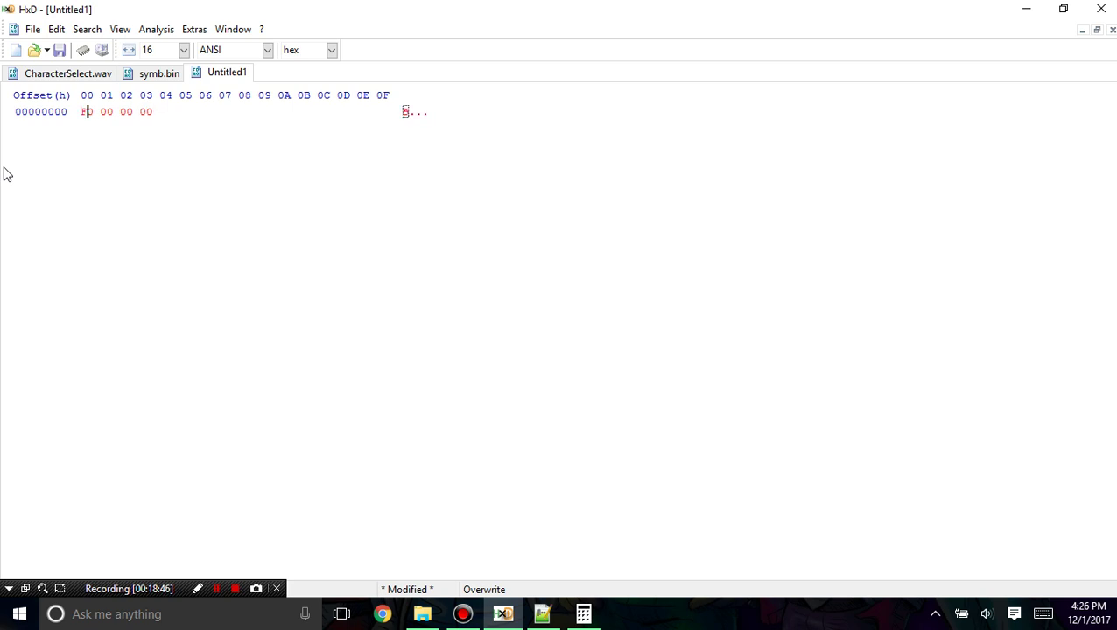
text(FF FF FF FF)
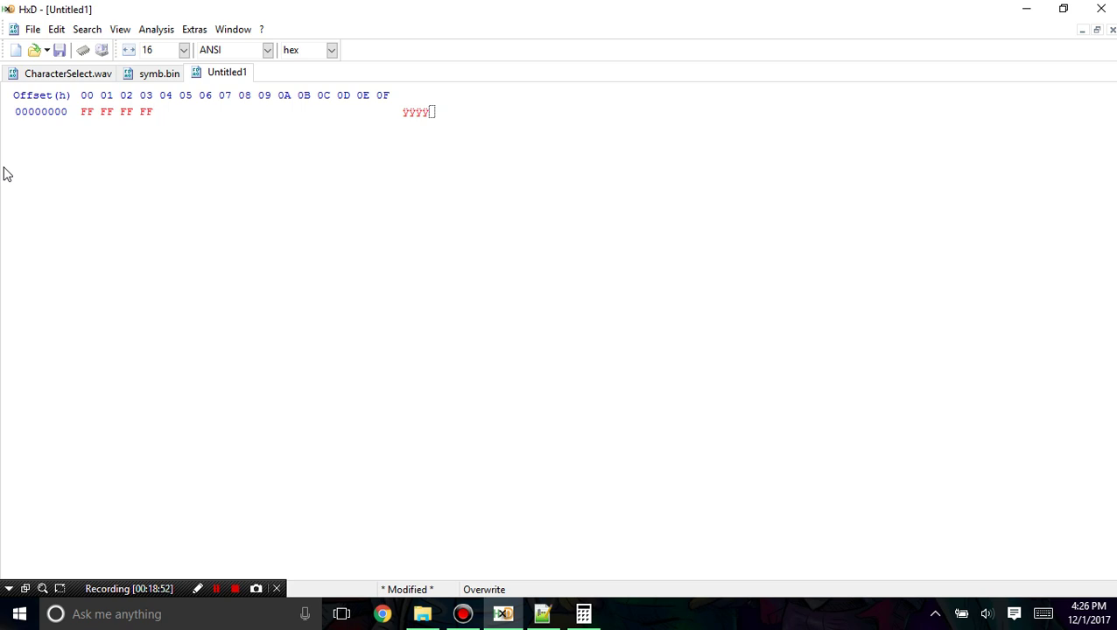
Step: Delete all four FF bytes from the untitled file
key(BackSpace)
key(BackSpace)
key(BackSpace)
key(BackSpace)
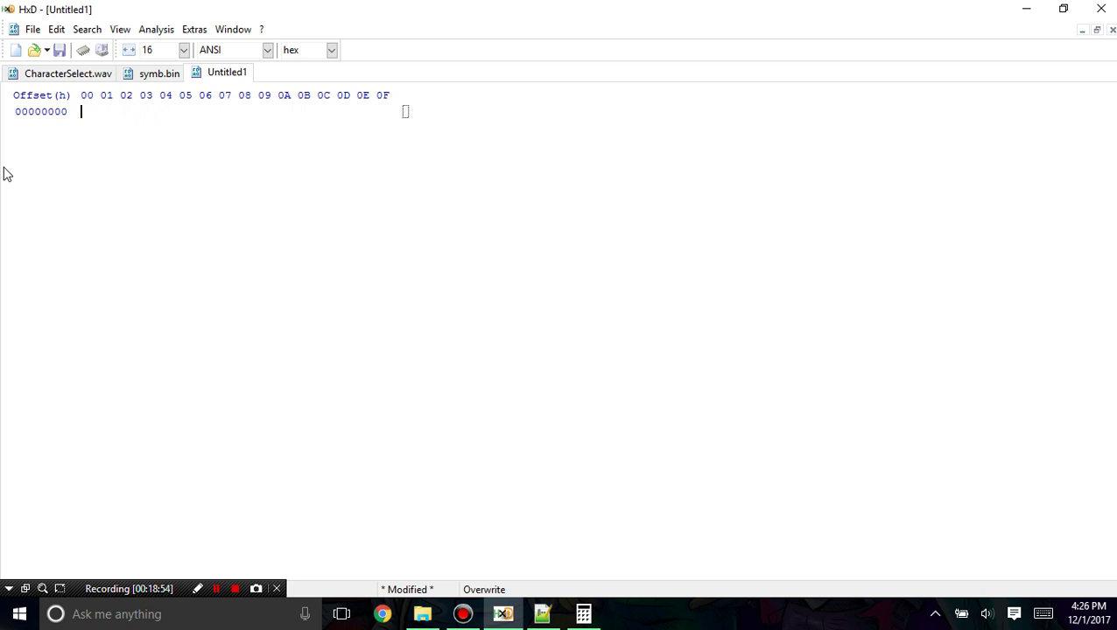
Step: Switch to Calculator, enter FFFF FFFF in hexadecimal and convert it to octal and decimal, ending on decimal
click(544, 616)
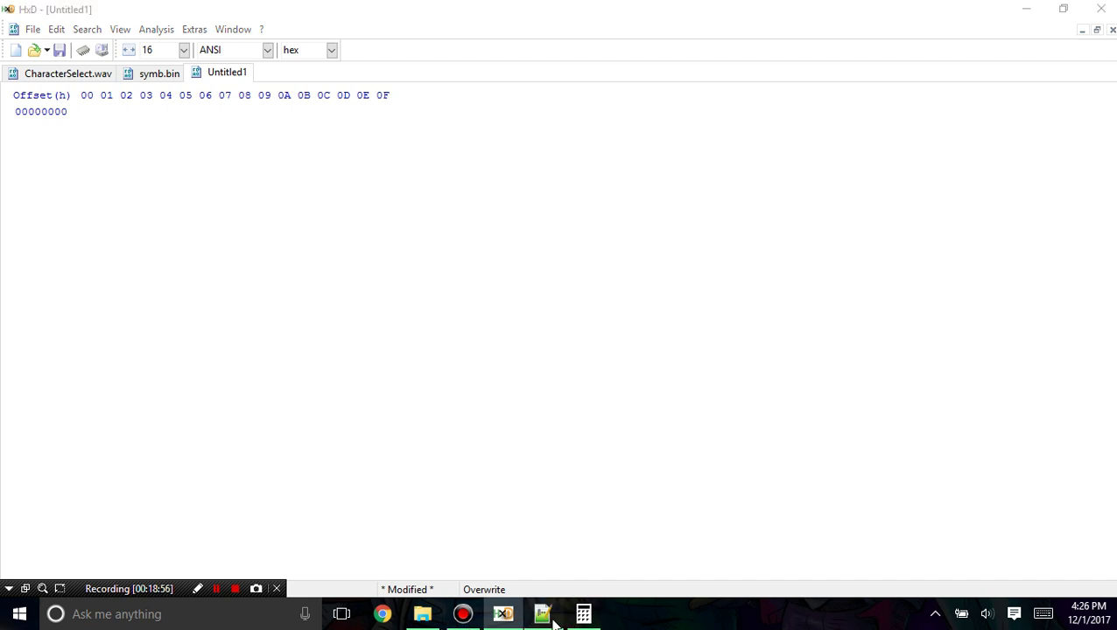
click(578, 618)
click(625, 202)
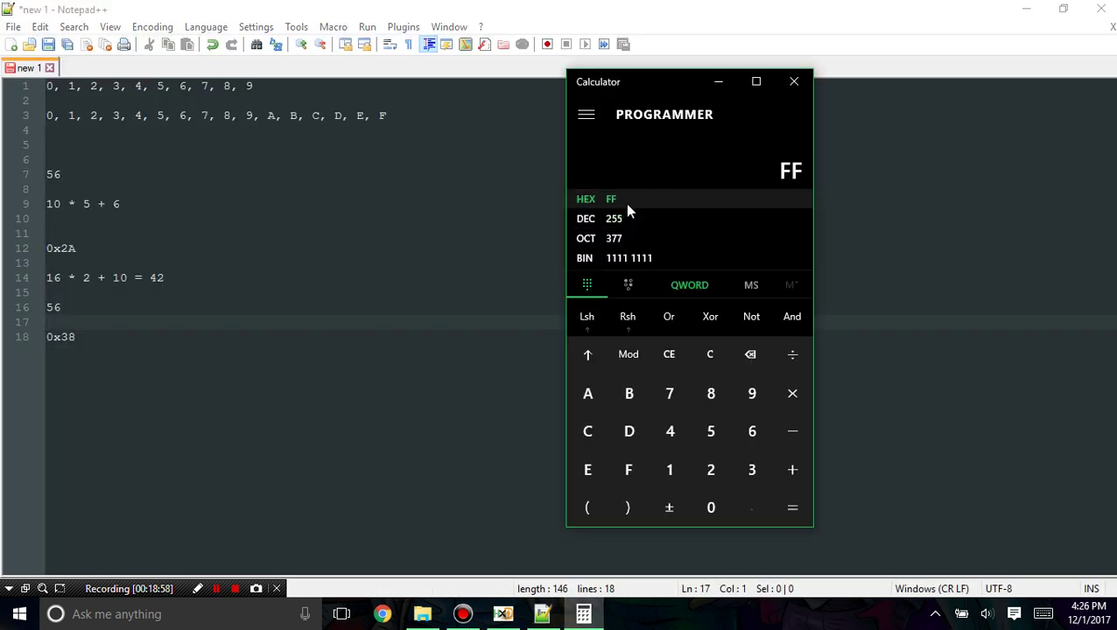
key(f)
key(f)
key(f)
key(f)
key(f)
key(f)
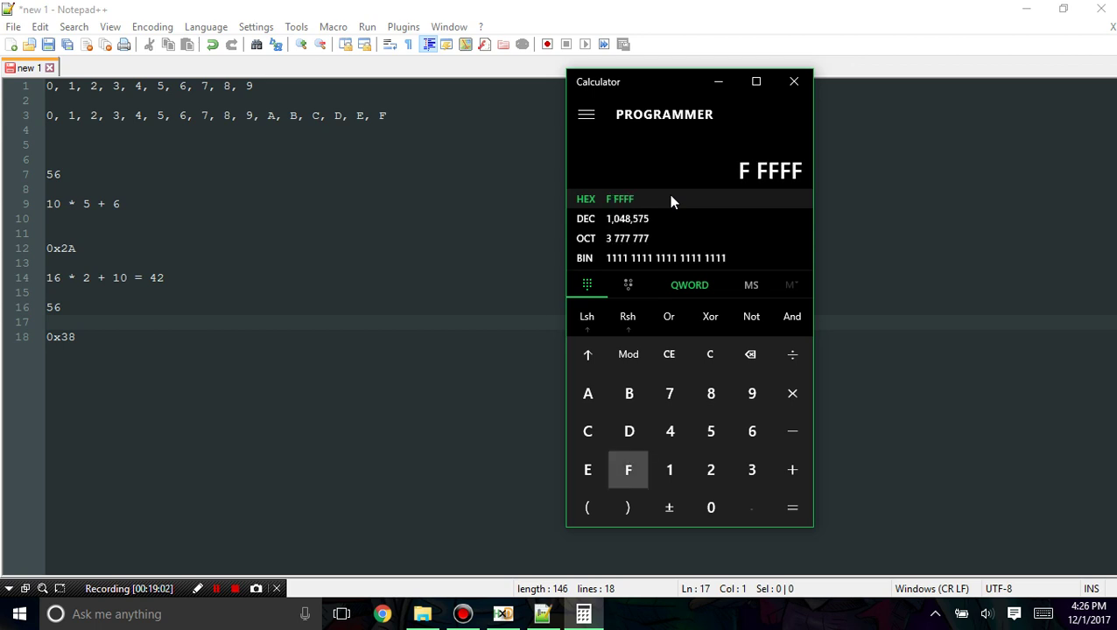
key(f)
key(f)
click(658, 233)
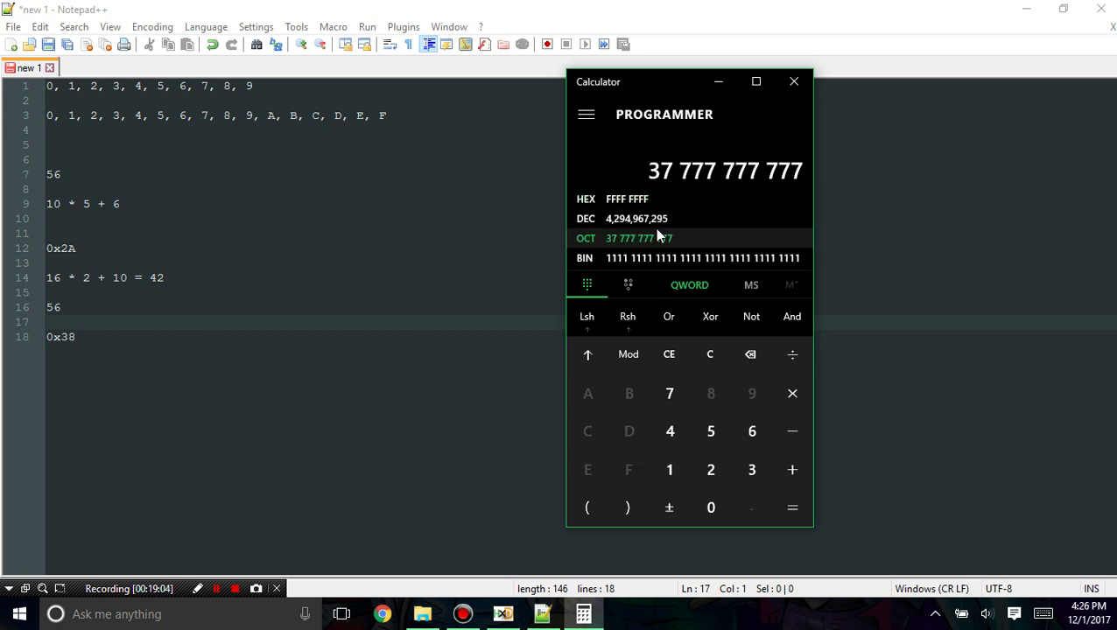
click(644, 220)
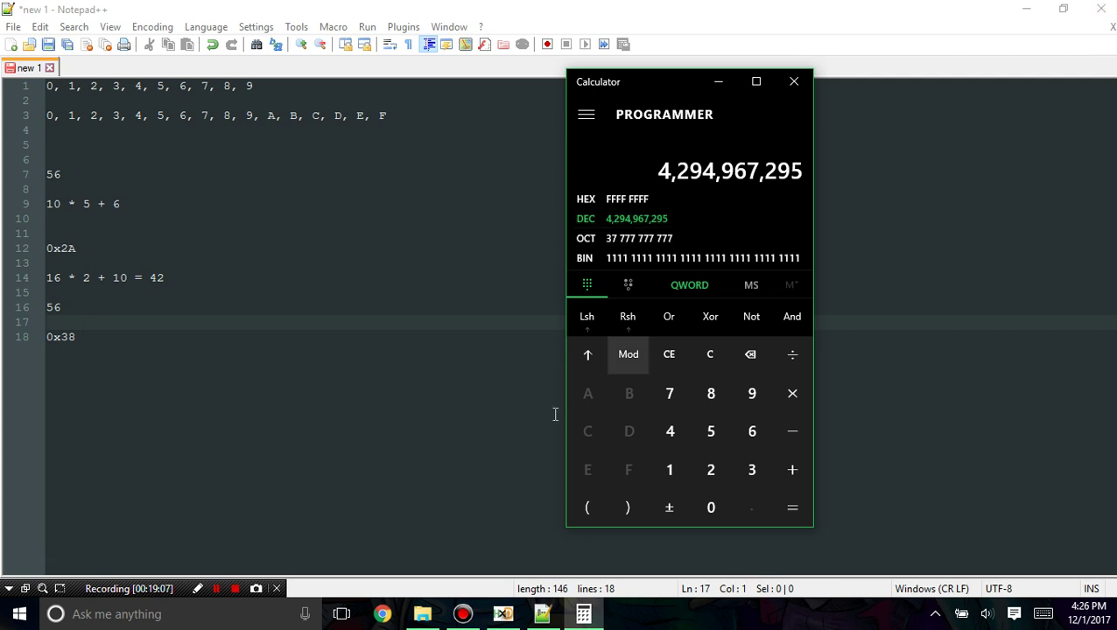
Step: Return to HxD, enter FF FF FF FF in the untitled file and delete the bytes again
click(505, 613)
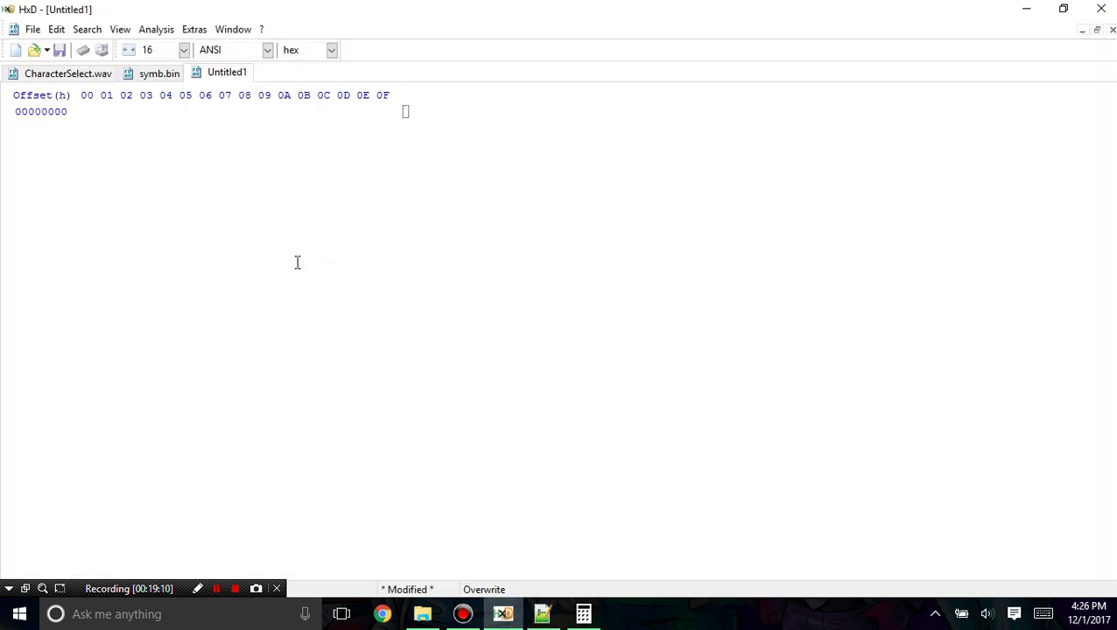
text(FFF)
key(Home)
text(FF FF FF FF)
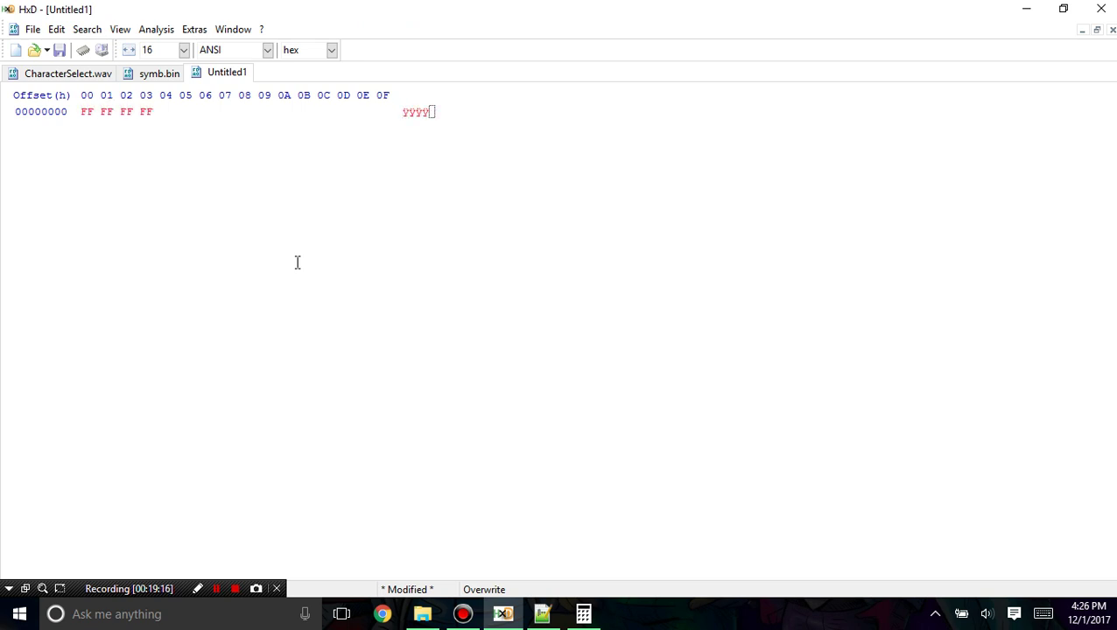
key(BackSpace)
key(BackSpace)
key(BackSpace)
key(BackSpace)
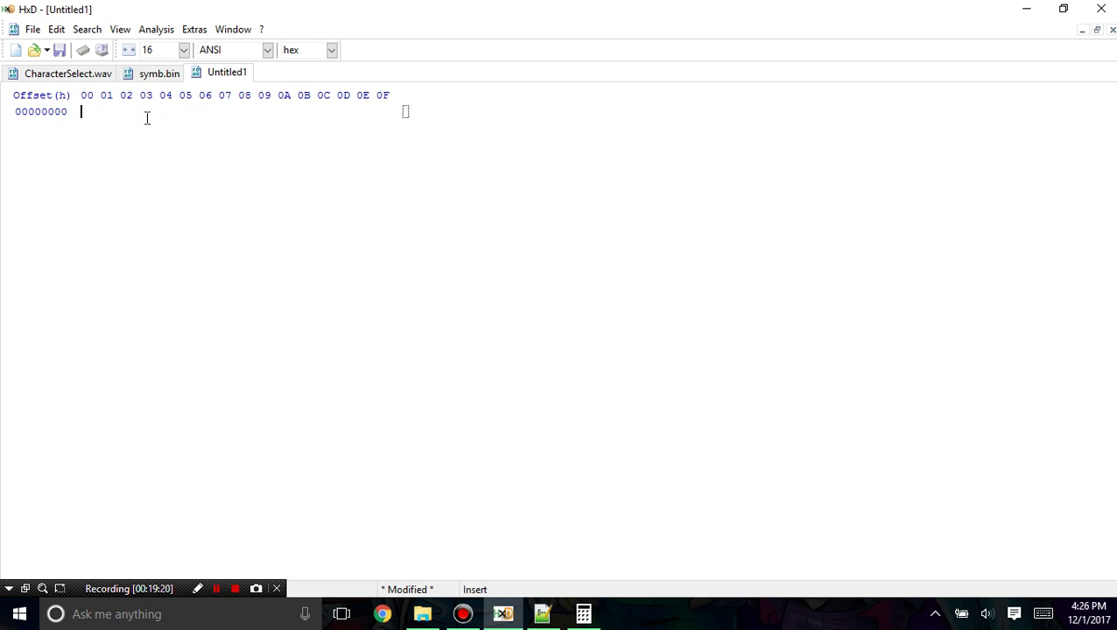
text(45 69 45 06 45 60)
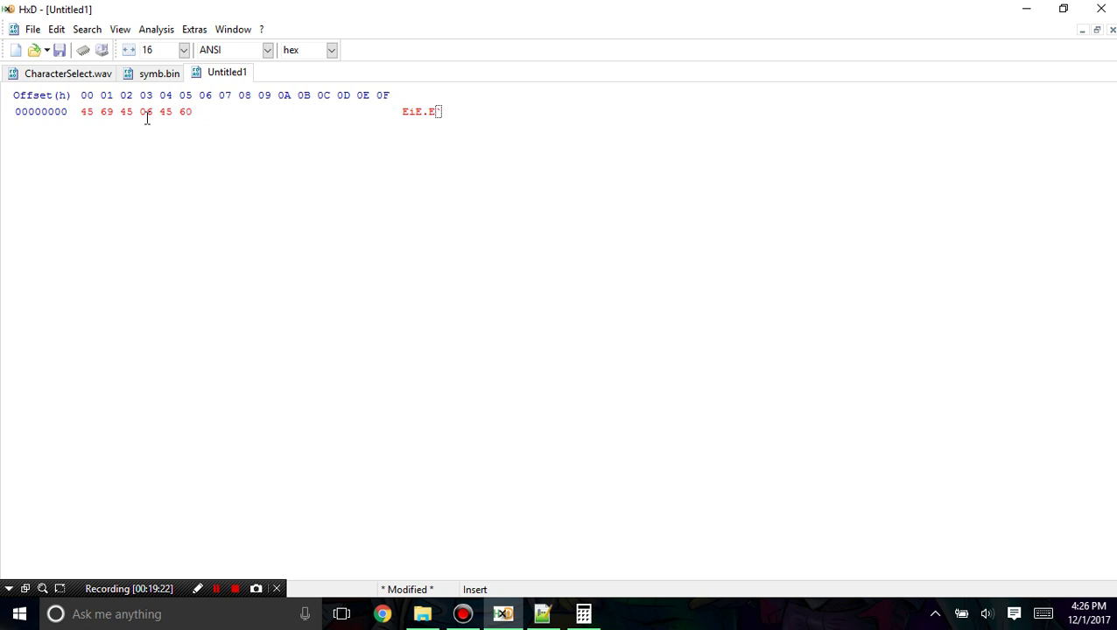
text(5)
key(Insert)
key(Left)
key(Left)
text(6565656)
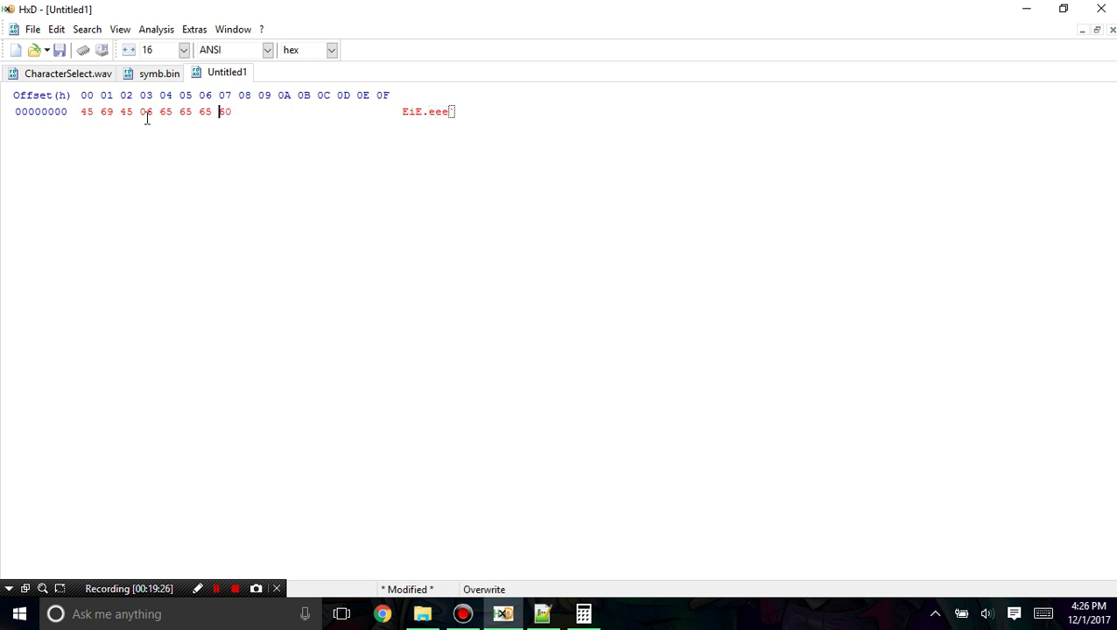
Step: Copy the bytes selected from offset 02 and try pasting them after offset 03 in overwrite and insert mode, undoing each paste
drag(147, 118, 120, 117)
key(ctrl+c)
click(145, 112)
click(154, 113)
key(ctrl+v)
key(ctrl+z)
key(Insert)
key(ctrl+v)
key(ctrl+z)
Step: Set the byte at offset 05 to 6E and switch from insert to overwrite mode
click(187, 111)
text(e)
drag(231, 111, 77, 120)
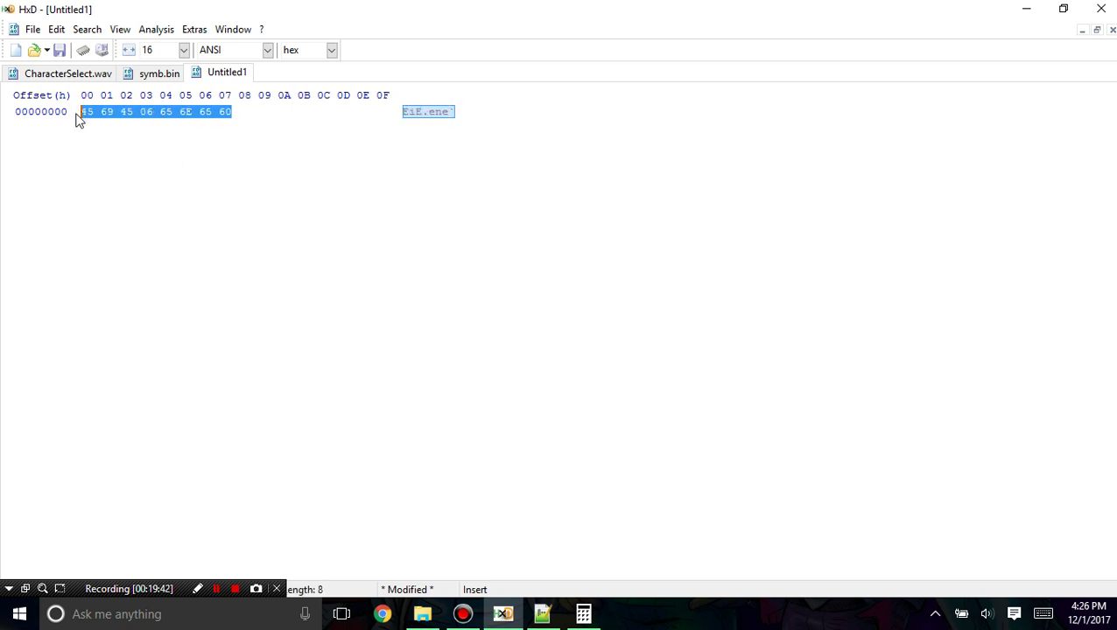
click(83, 115)
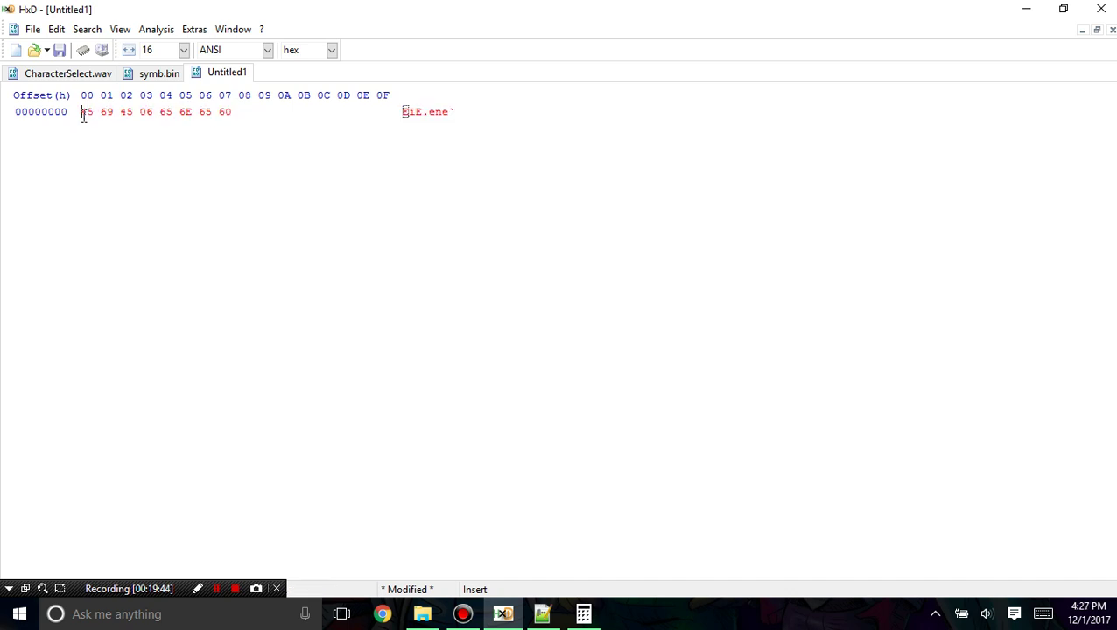
key(Insert)
Step: Try writing the copied bytes over the untitled file's row from offset 00 with Paste write and undo the write
click(162, 32)
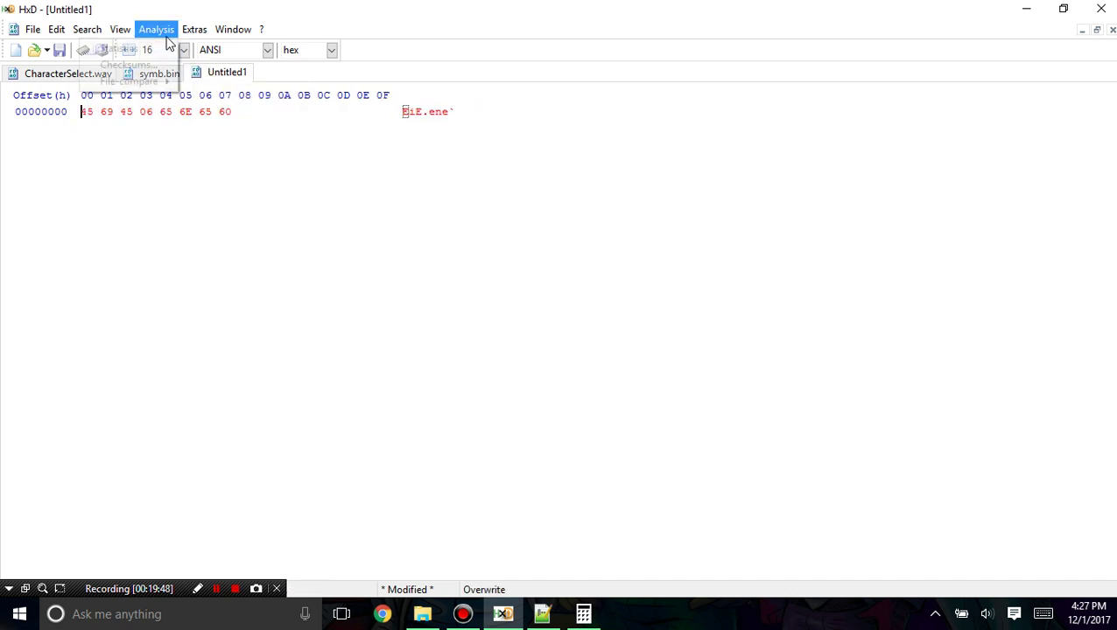
mouse_move(109, 33)
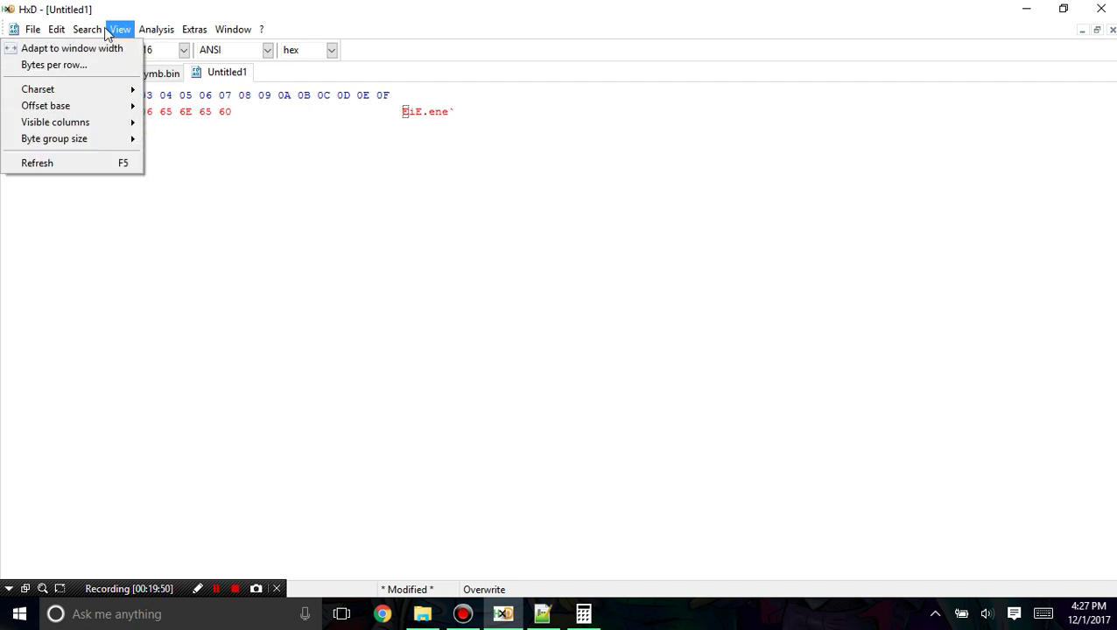
mouse_move(57, 33)
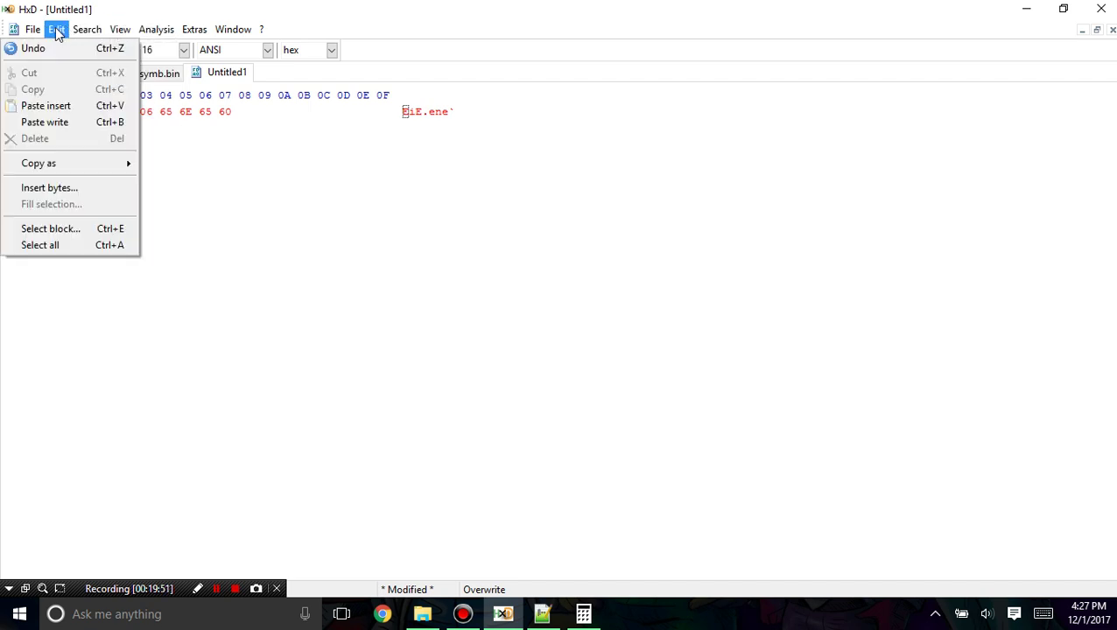
click(66, 125)
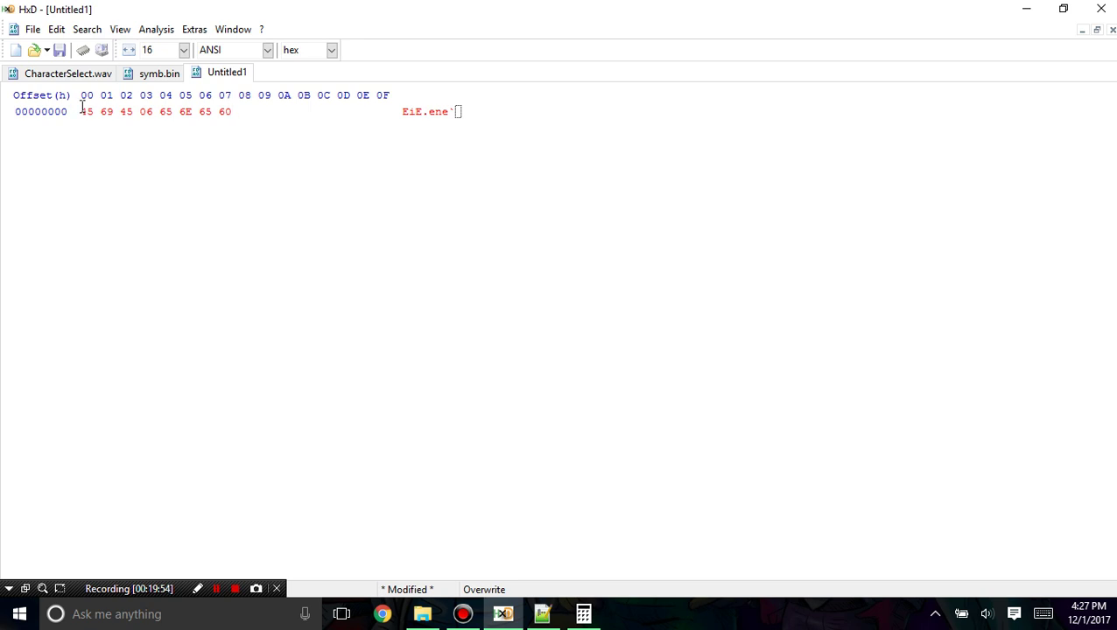
click(82, 112)
text(EiE.ene`)
key(ctrl+z)
click(57, 30)
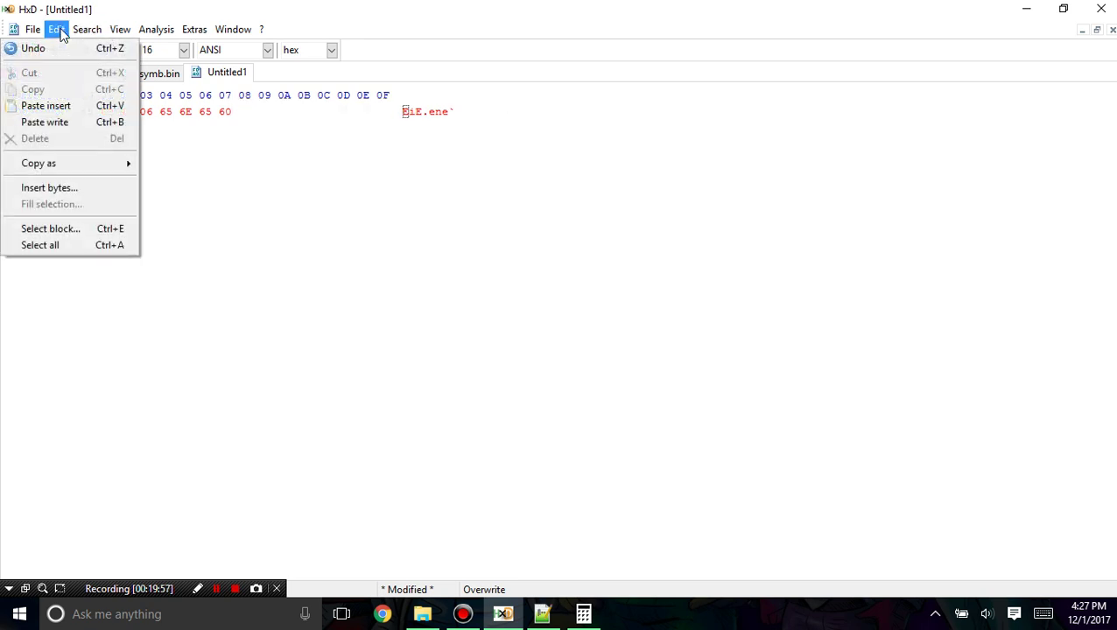
click(58, 30)
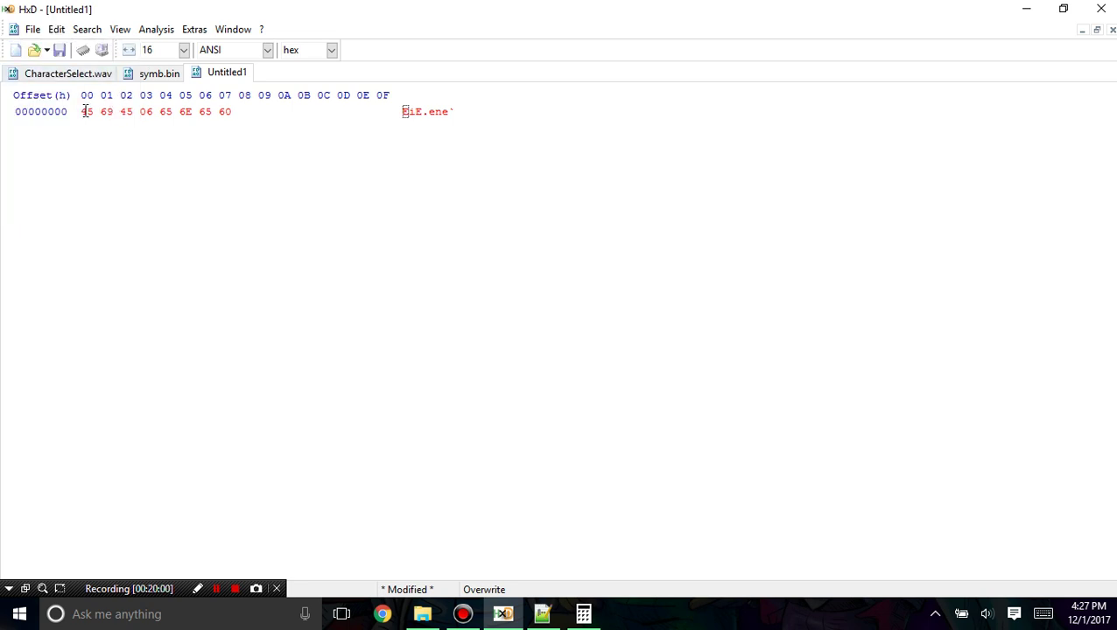
Step: Append the byte EF at offset 08, then try entering 60 EF at offset 06 and undo that entry
key(ctrl+End)
text(EF)
drag(253, 118, 218, 116)
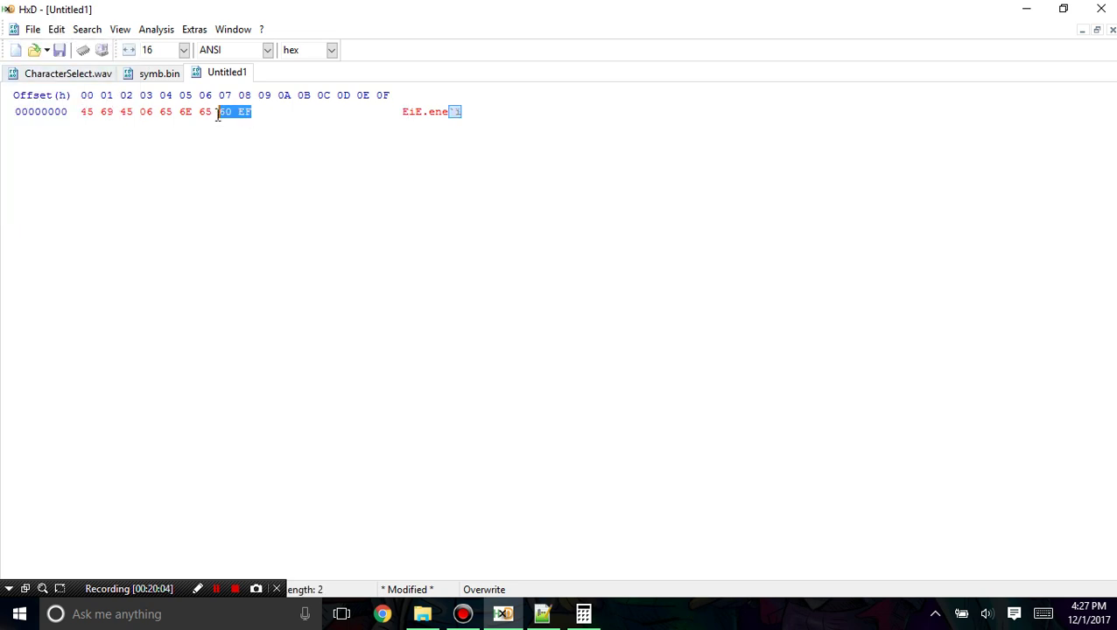
click(208, 117)
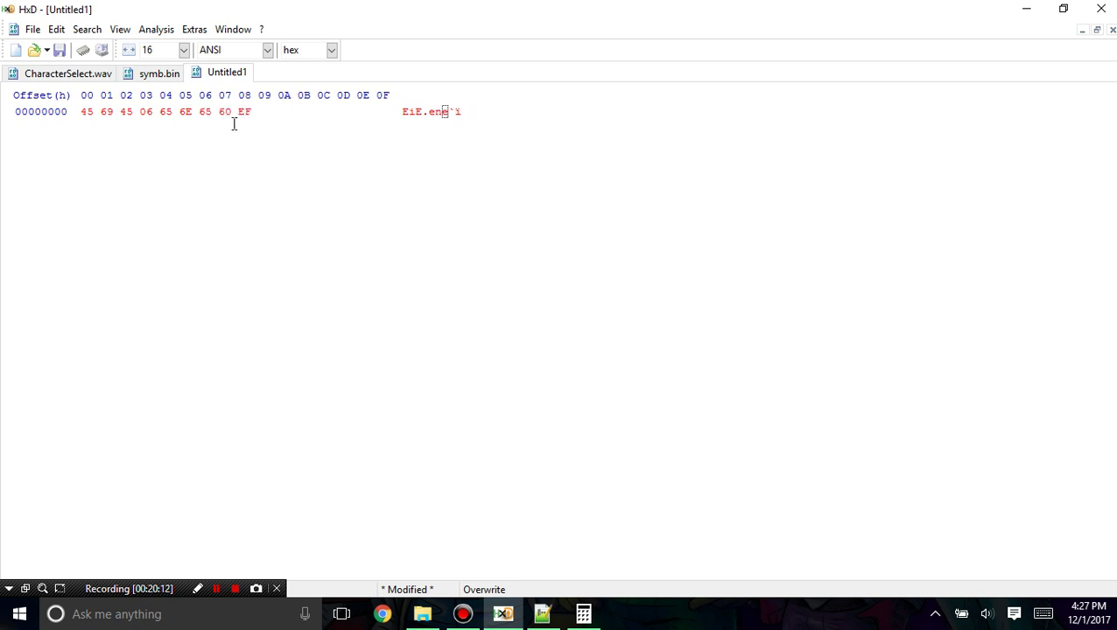
text(60EF)
key(ctrl+z)
key(ctrl+z)
click(246, 112)
Step: Overwrite the start of the untitled file's text with FILE and delete the byte directly after it
click(175, 74)
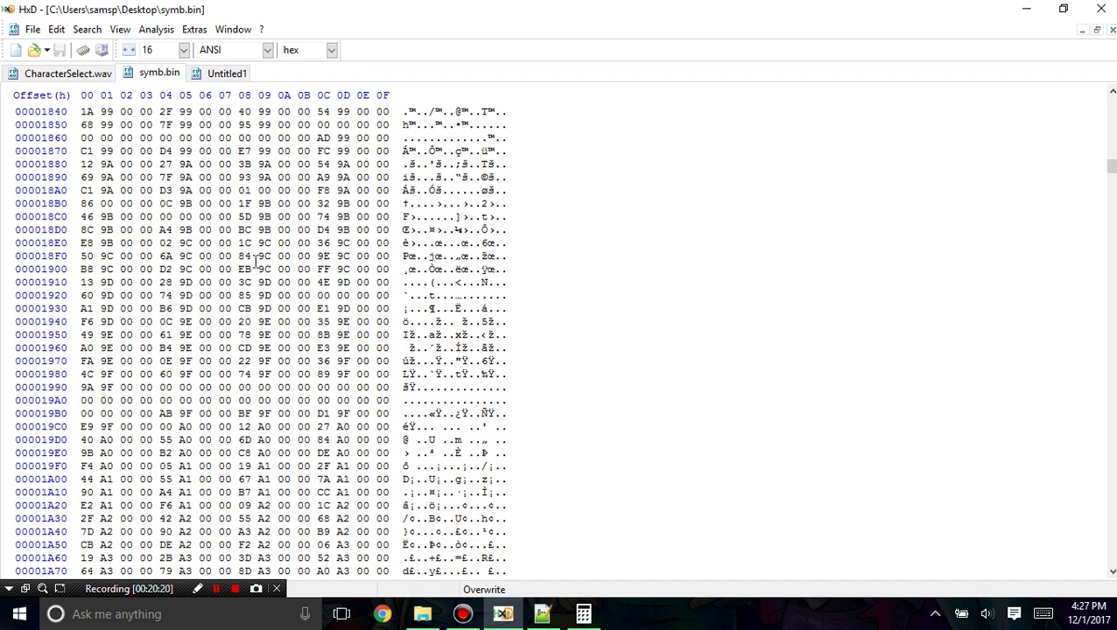
click(214, 73)
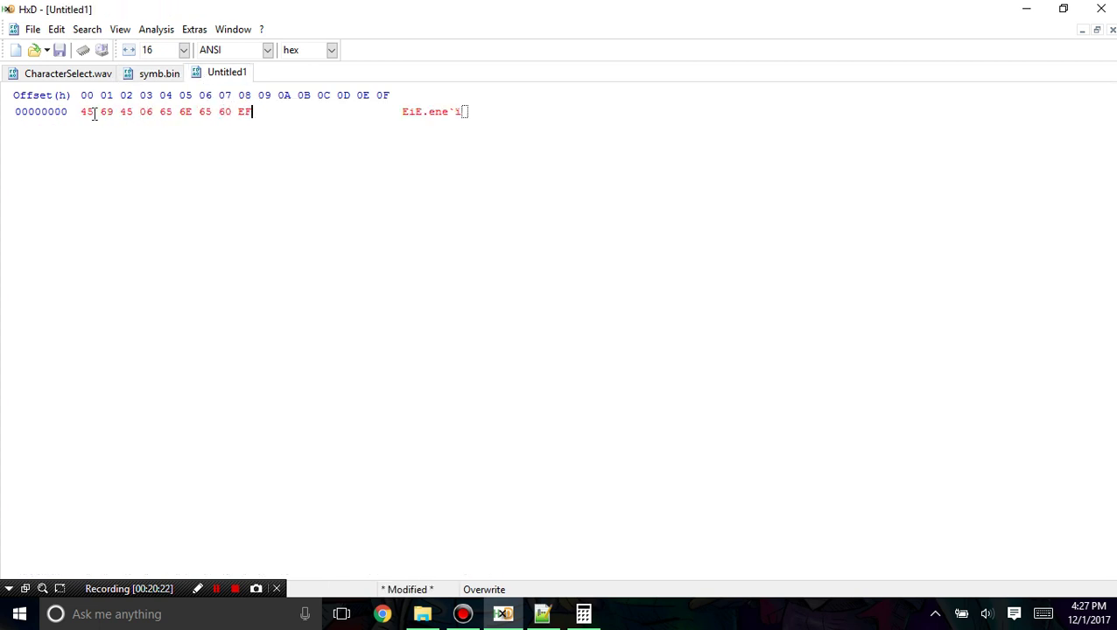
drag(88, 112, 155, 113)
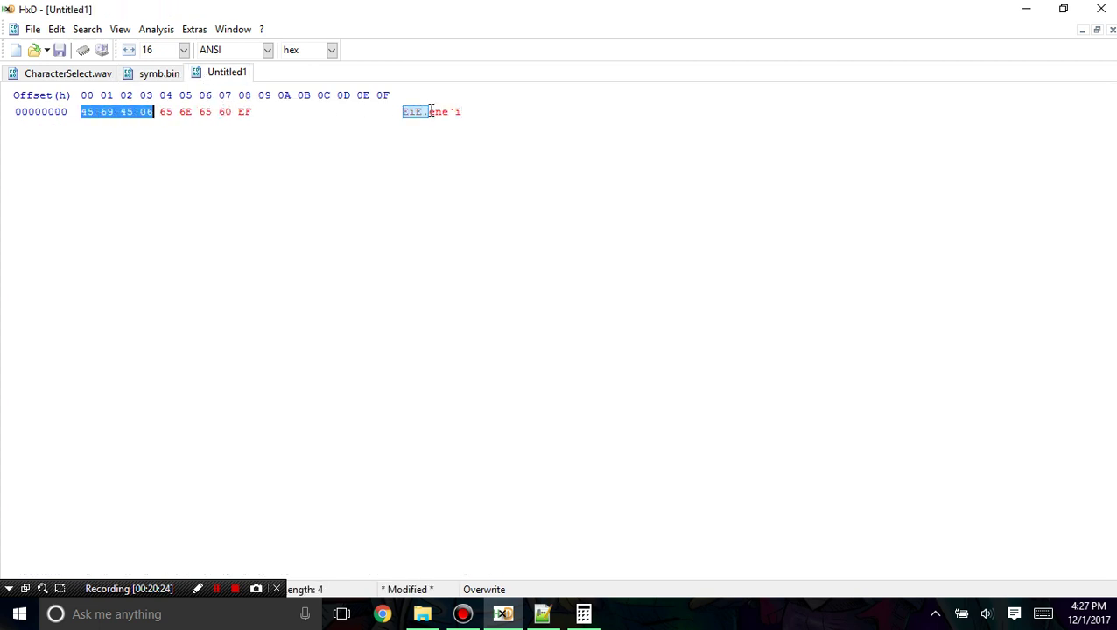
drag(426, 112, 370, 113)
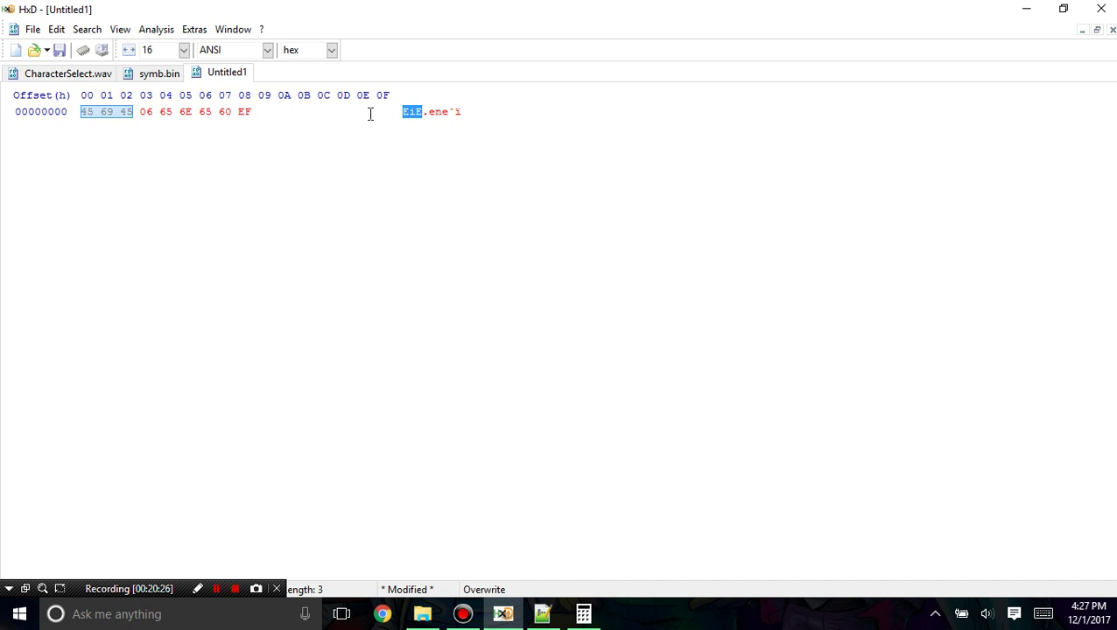
text(FO)
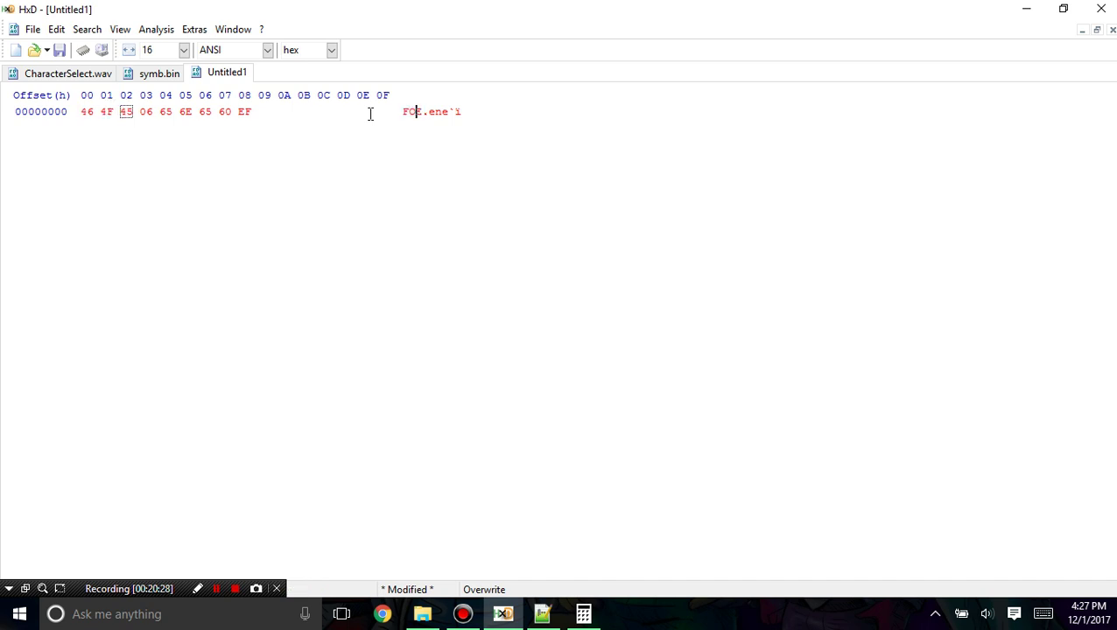
key(BackSpace)
text(ILE)
key(Delete)
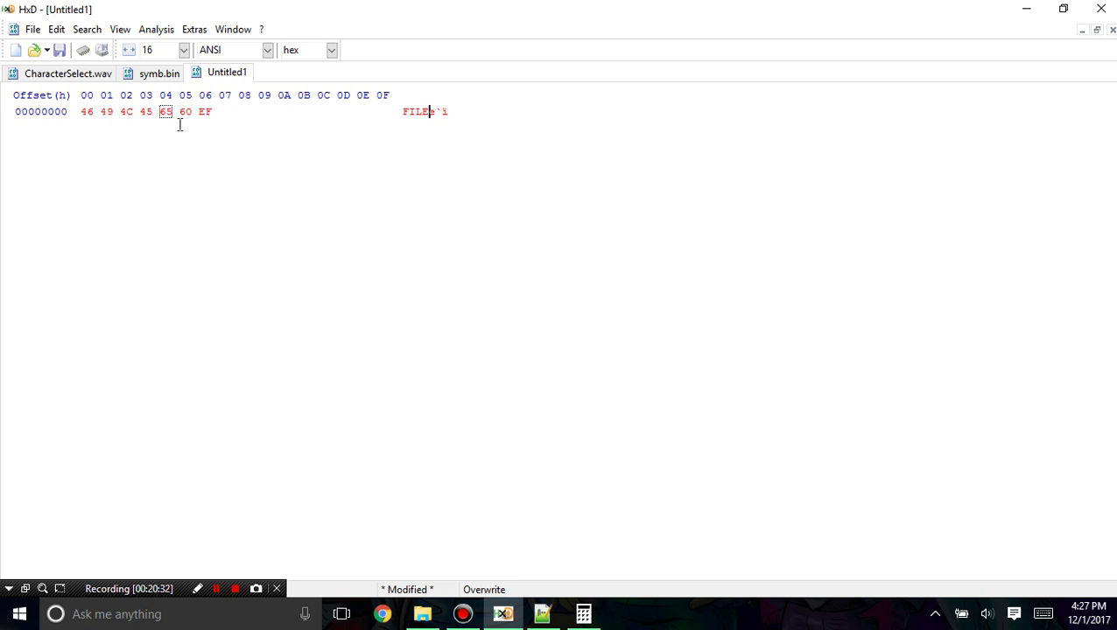
Step: Copy the four FILE bytes from the untitled file, try inserting them before SYMB in symb.bin and undo the insertion
click(425, 114)
click(409, 112)
drag(404, 112, 424, 112)
click(98, 112)
drag(152, 112, 80, 112)
click(153, 73)
scroll(263, 207, down, 20)
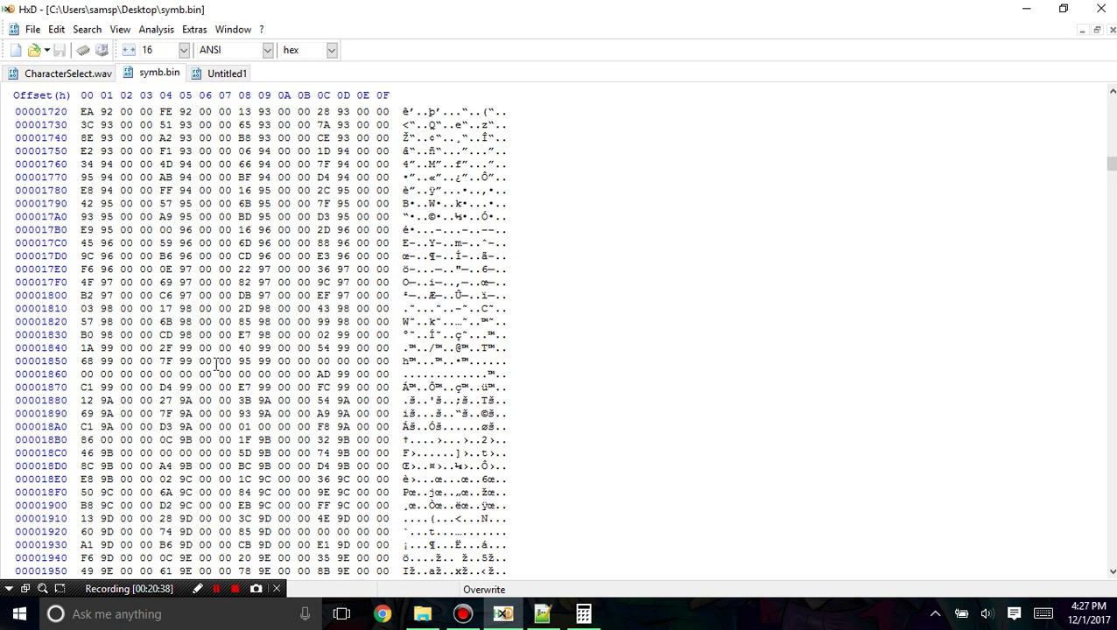
scroll(1110, 93, up, 20)
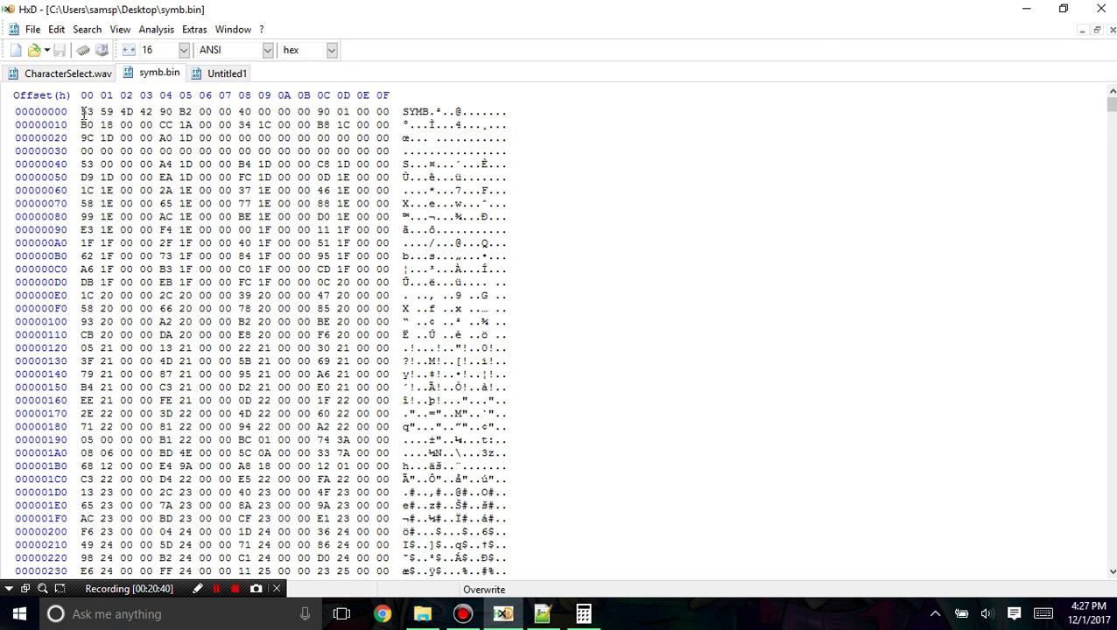
text(FILE)
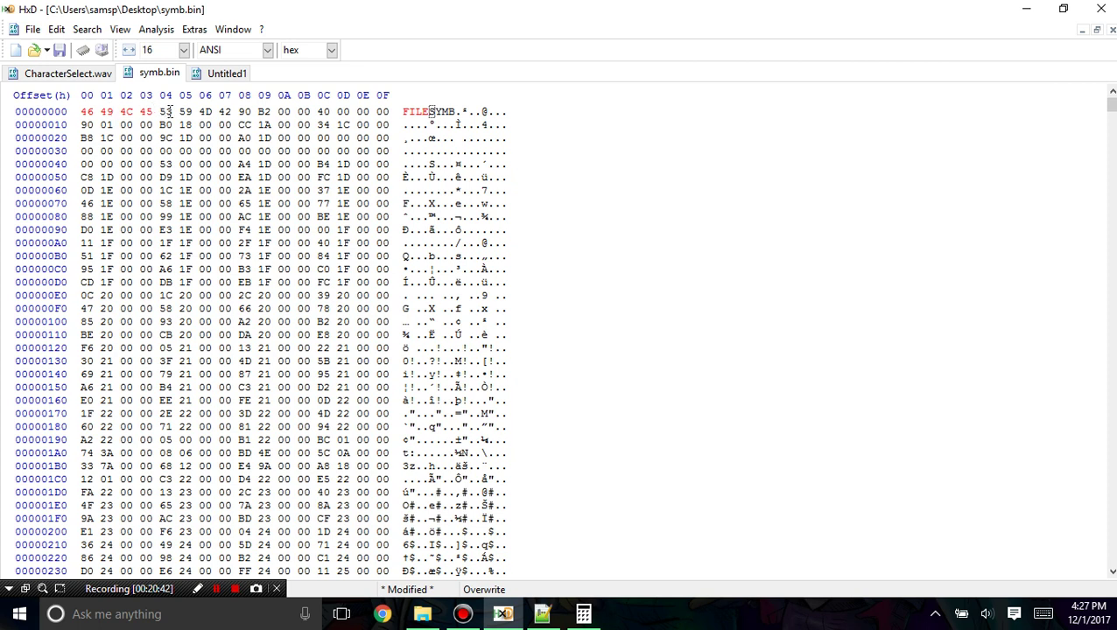
key(ctrl+z)
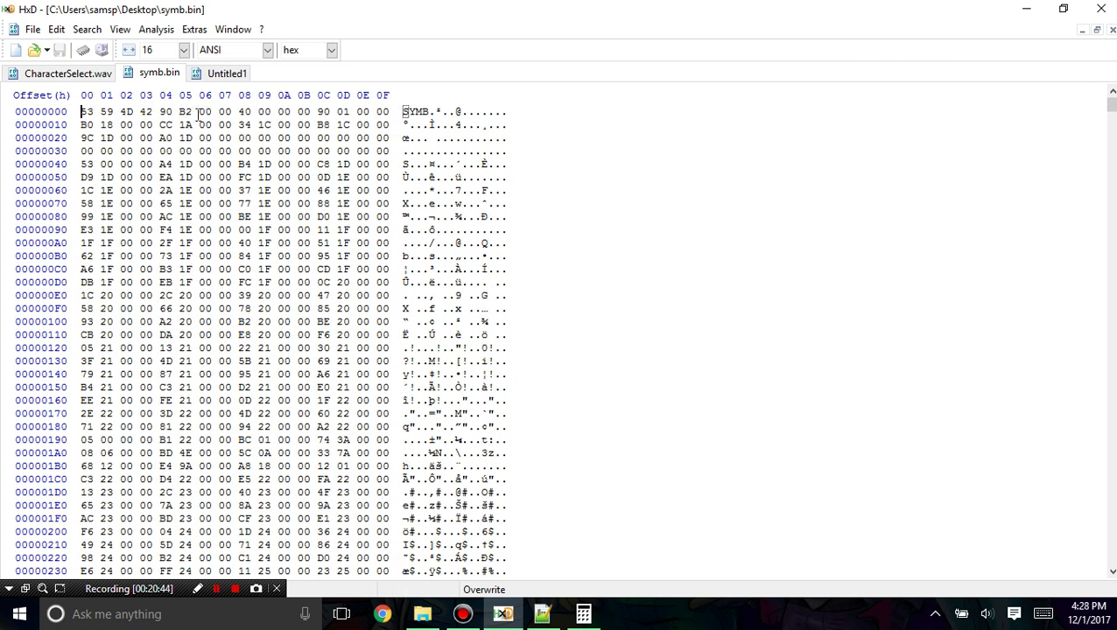
Step: Try overwriting the SYMB header at offset 00 of symb.bin with FILE and undo the overwrite
text(FILE)
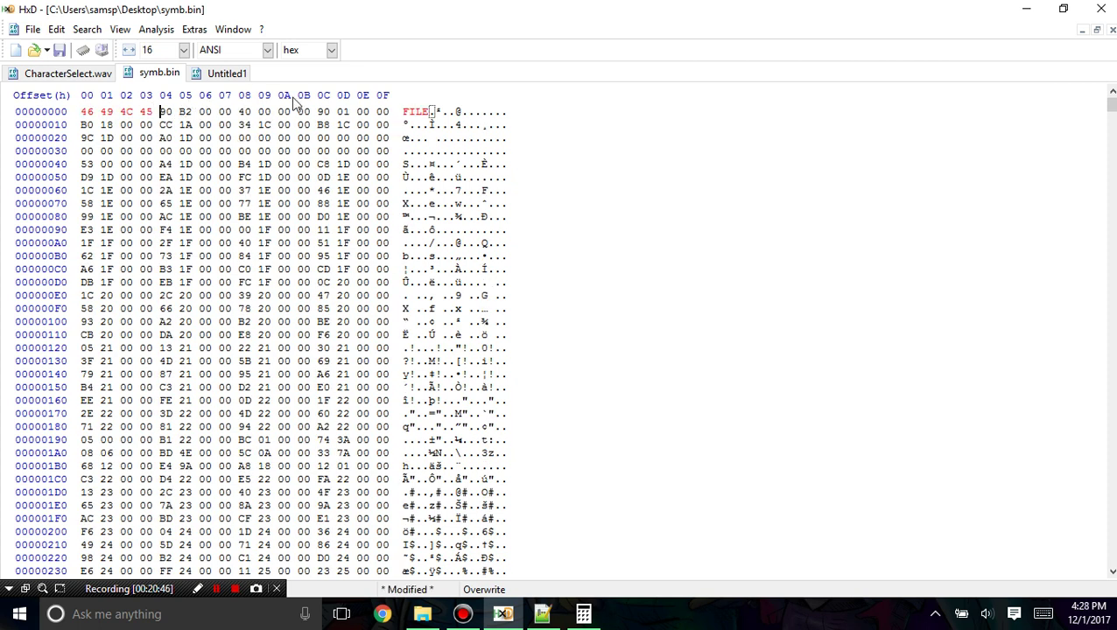
key(ctrl+z)
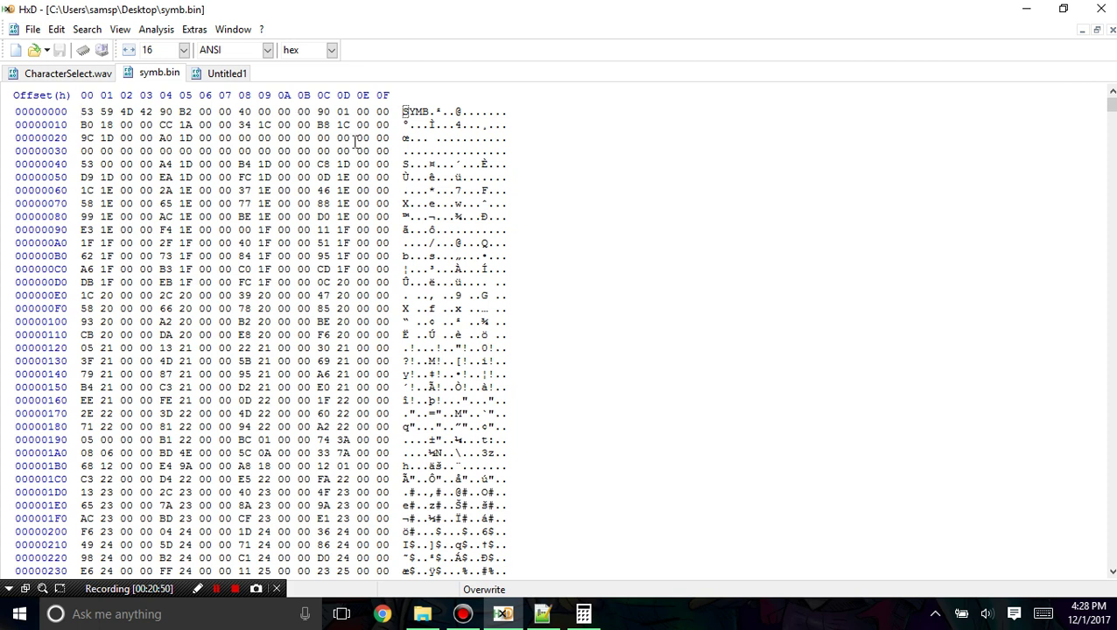
click(321, 334)
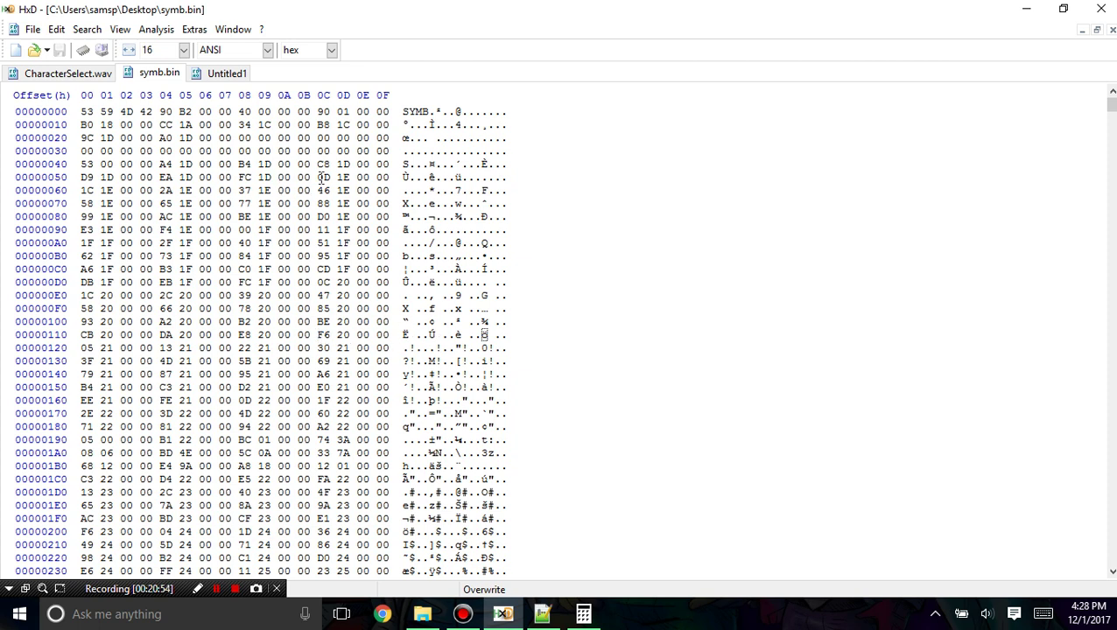